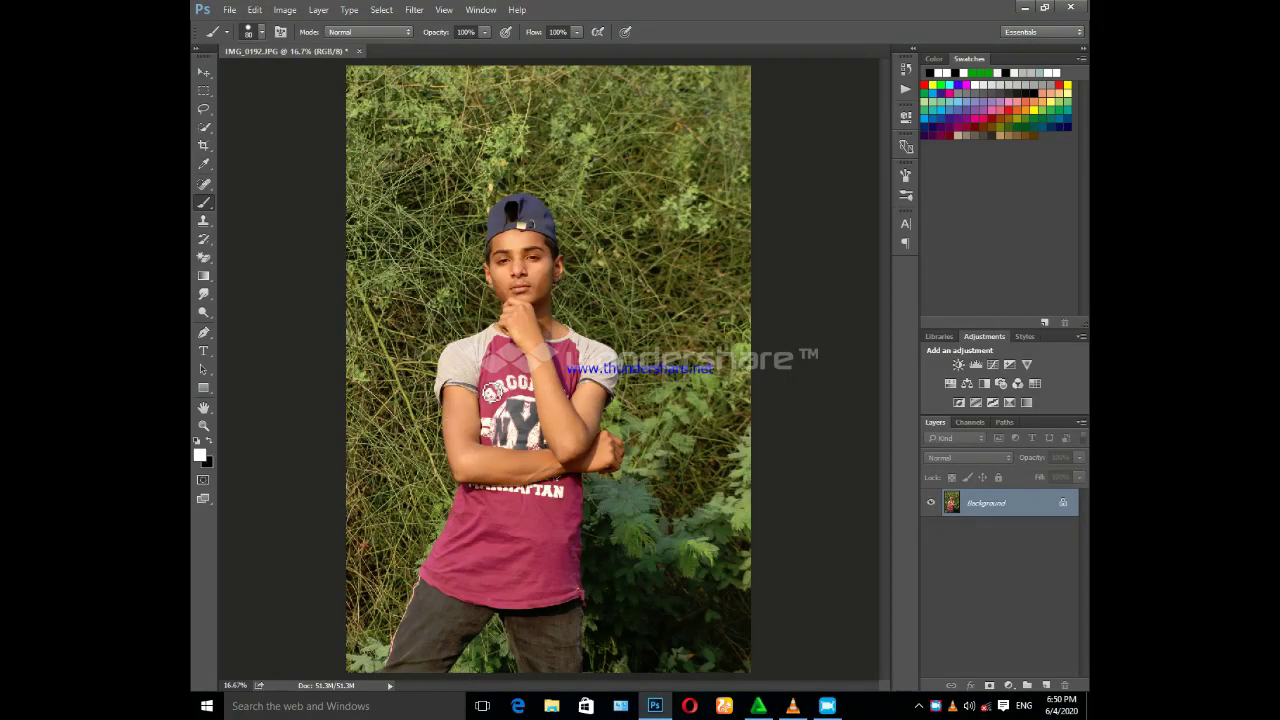
Select the Spot Healing Brush and zoom in to 66.7% on the face.
{"action": "left_click", "coordinate": [205, 184]}
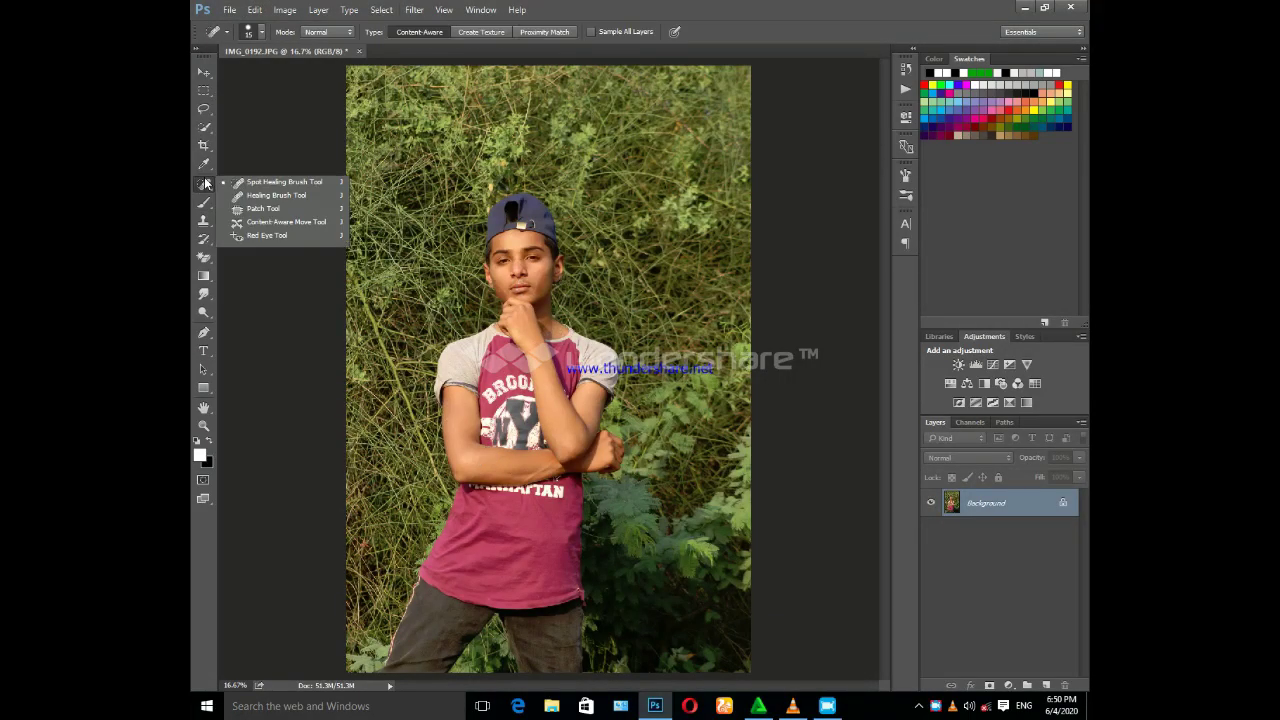
{"action": "left_click", "coordinate": [275, 181]}
{"action": "key", "text": "ctrl+plus"}
{"action": "key", "text": "ctrl+plus"}
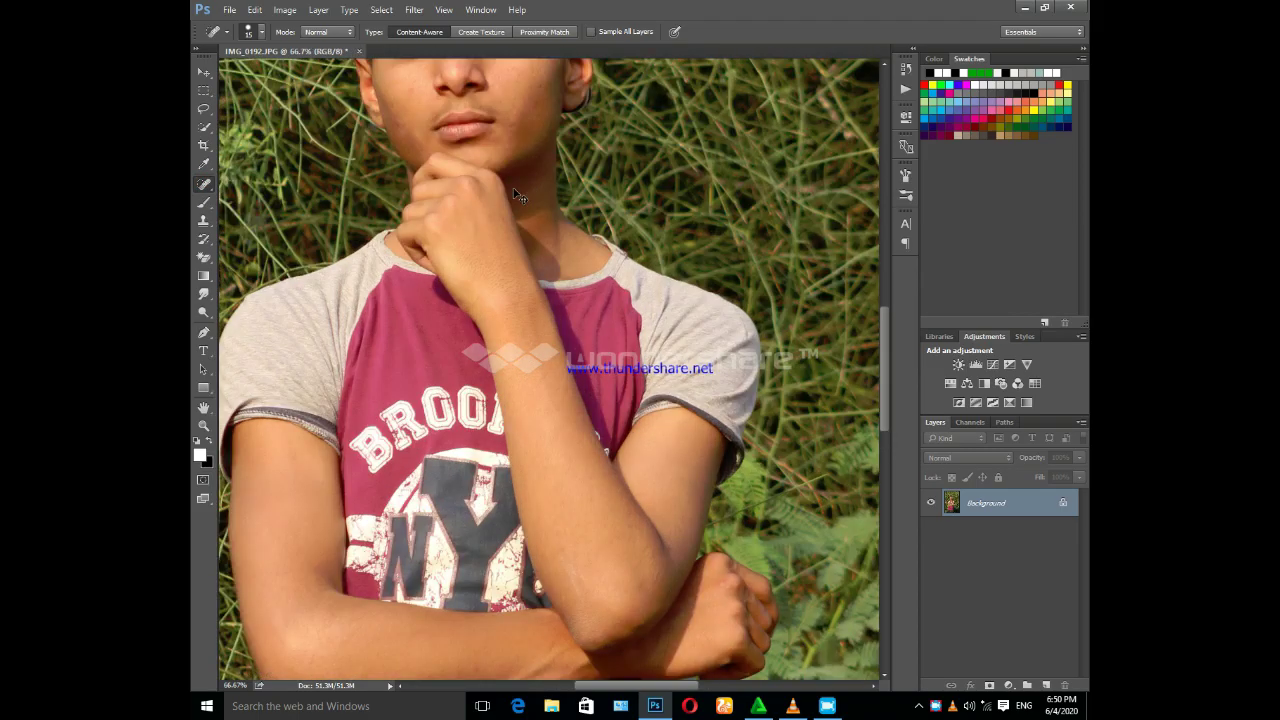
{"action": "key", "text": "ctrl+plus"}
{"action": "scroll", "coordinate": [506, 220], "scroll_direction": "up", "scroll_amount": 3}
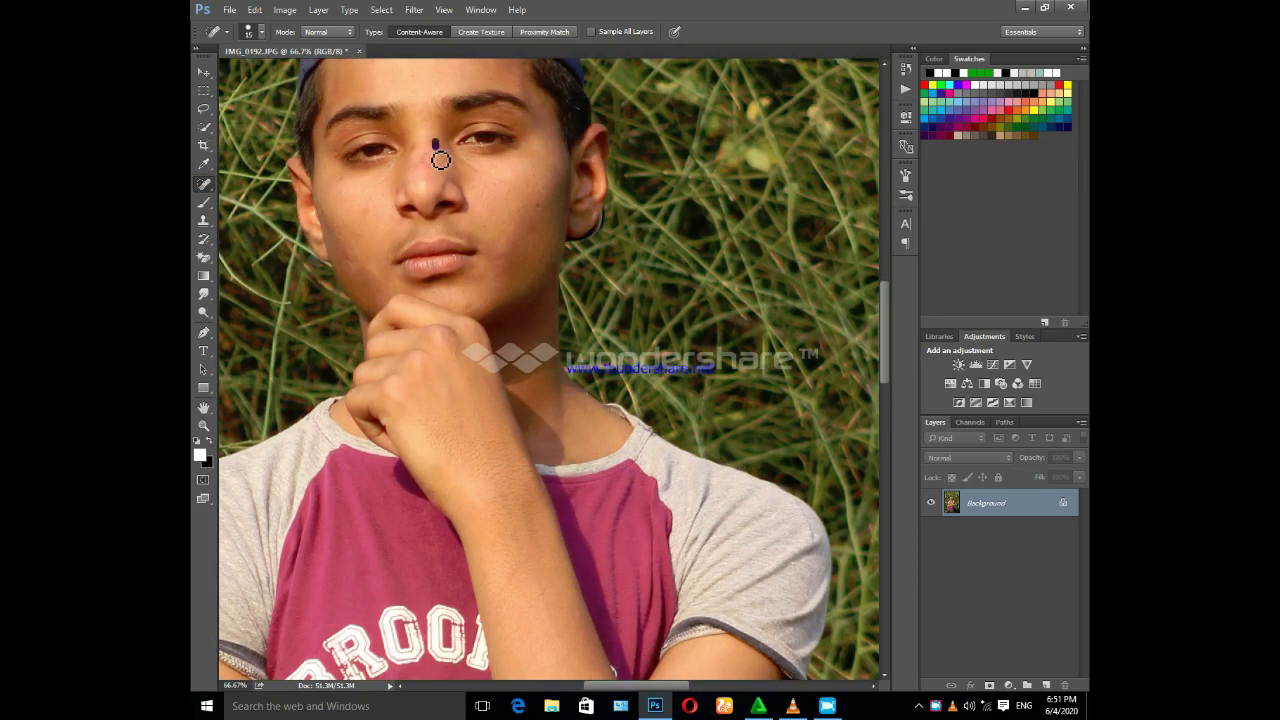
Heal the blemishes on the nose and the dark mole and spots on the cheeks.
{"action": "left_click_drag", "start_coordinate": [428, 148], "coordinate": [435, 163]}
{"action": "left_click", "coordinate": [423, 165]}
{"action": "left_click", "coordinate": [535, 213]}
{"action": "left_click", "coordinate": [500, 263]}
{"action": "left_click", "coordinate": [348, 251]}
{"action": "left_click", "coordinate": [424, 165]}
{"action": "left_click_drag", "start_coordinate": [508, 191], "coordinate": [539, 187]}
{"action": "scroll", "coordinate": [540, 185], "scroll_direction": "up", "scroll_amount": 3}
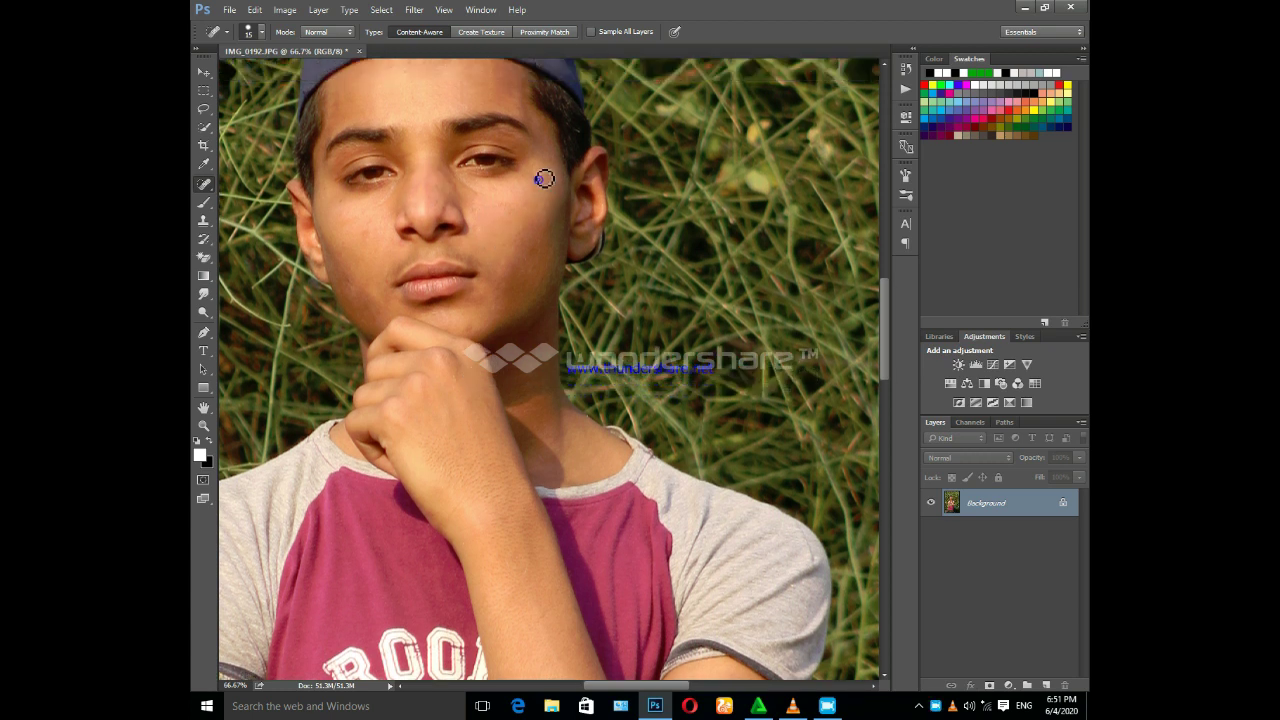
Switch to the Mixer Brush from the brush tool group.
{"action": "left_click", "coordinate": [205, 203]}
{"action": "right_click", "coordinate": [212, 207]}
{"action": "left_click", "coordinate": [270, 255]}
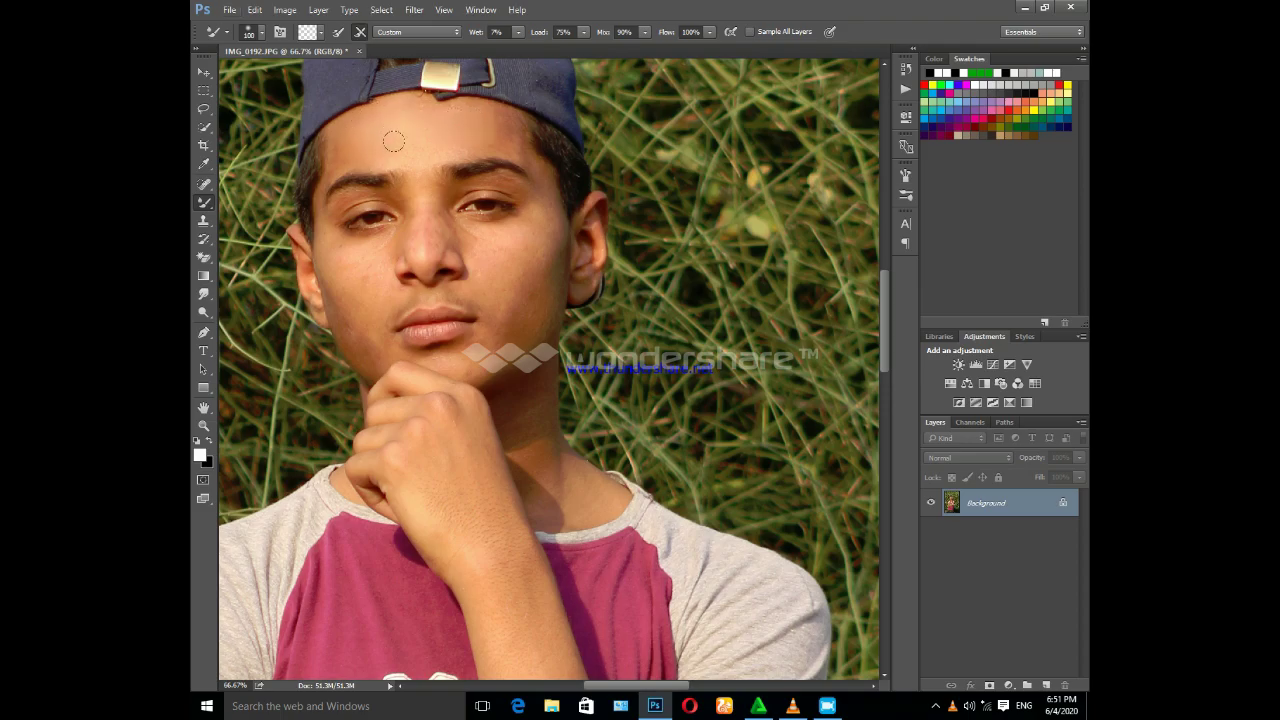
Set the Mixer Brush Wet amount to 14%.
{"action": "left_click_drag", "start_coordinate": [522, 33], "coordinate": [528, 47]}
{"action": "left_click", "coordinate": [518, 32]}
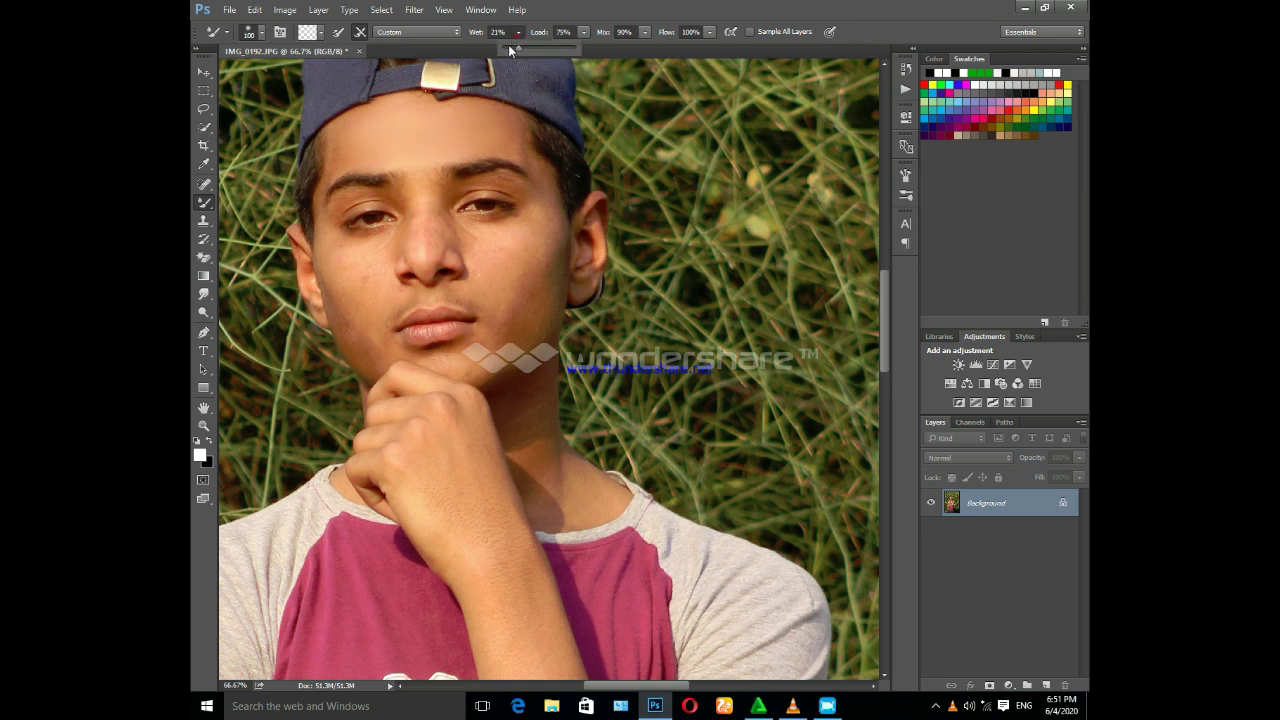
{"action": "left_click_drag", "start_coordinate": [514, 53], "coordinate": [514, 53]}
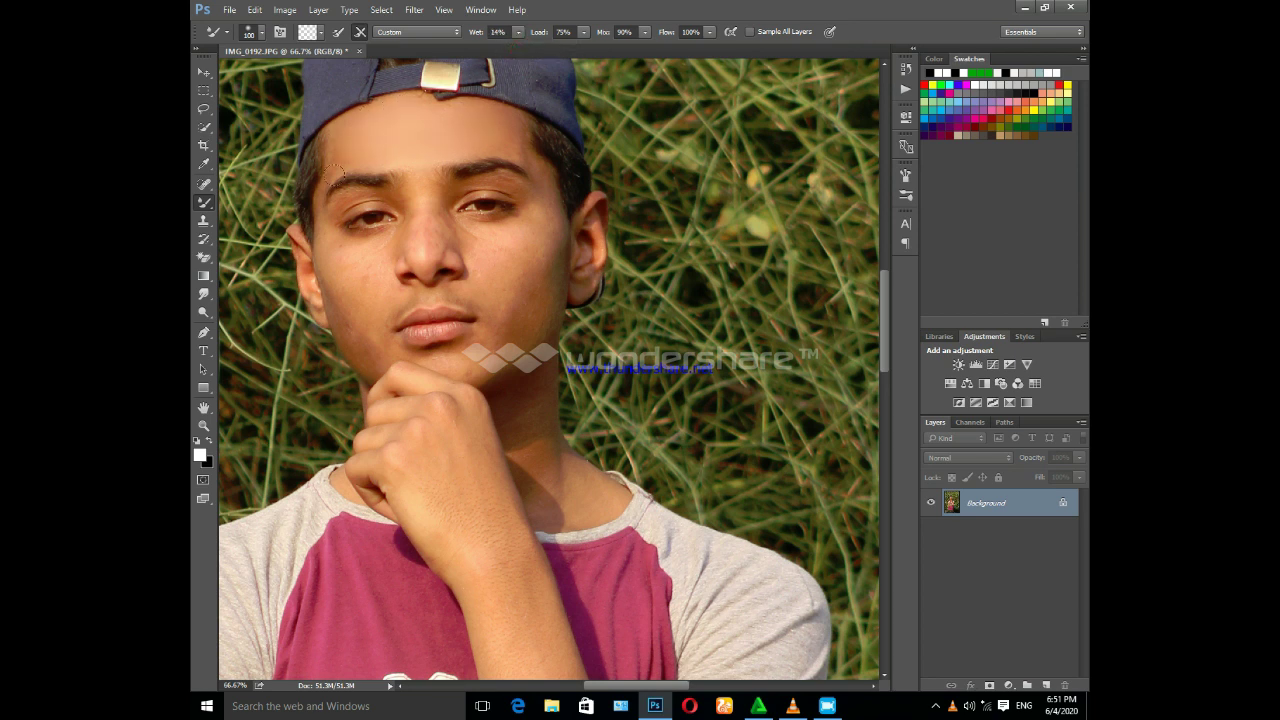
Blend the skin on both cheeks, near the lips and on the chin.
{"action": "left_click", "coordinate": [326, 258]}
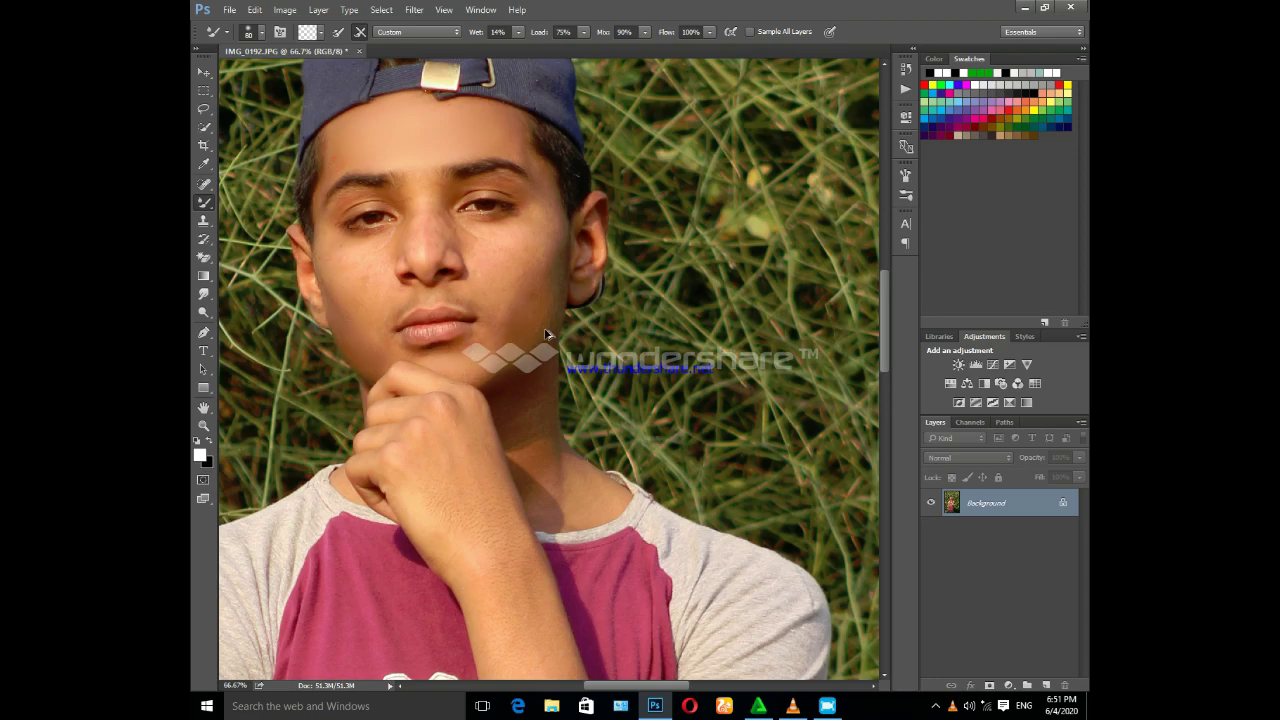
{"action": "left_click", "coordinate": [534, 241]}
{"action": "left_click", "coordinate": [414, 332]}
{"action": "key", "text": "bracketright"}
{"action": "key", "text": "bracketright"}
{"action": "left_click", "coordinate": [365, 254]}
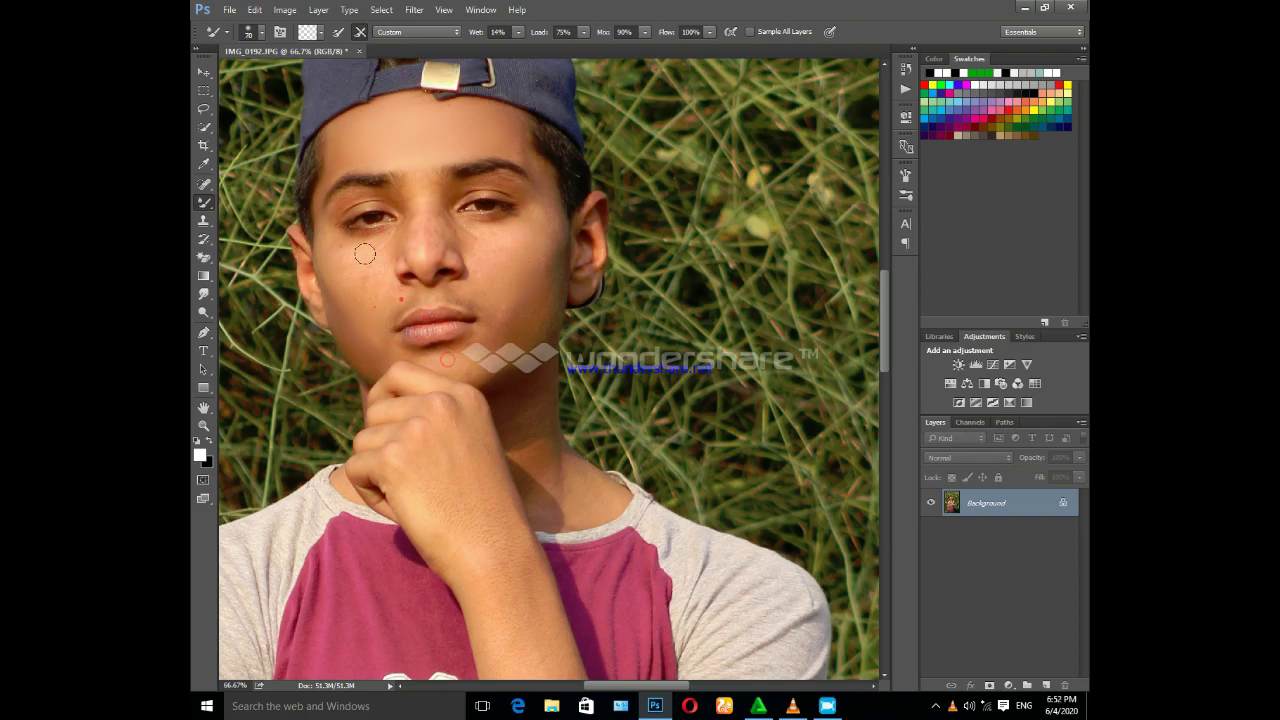
{"action": "left_click", "coordinate": [401, 299]}
{"action": "left_click", "coordinate": [384, 253]}
Smooth the skin beside the nose, under the right eye and across the right cheek.
{"action": "key", "text": "bracketleft"}
{"action": "key", "text": "bracketleft"}
{"action": "key", "text": "bracketleft"}
{"action": "left_click", "coordinate": [402, 226]}
{"action": "left_click", "coordinate": [464, 212]}
{"action": "key", "text": "bracketright"}
{"action": "key", "text": "bracketright"}
{"action": "left_click", "coordinate": [526, 225]}
{"action": "left_click", "coordinate": [486, 243]}
{"action": "left_click", "coordinate": [541, 219]}
Blend the skin near and under the chin and on the hand.
{"action": "left_click", "coordinate": [495, 296]}
{"action": "scroll", "coordinate": [480, 337], "scroll_direction": "down", "scroll_amount": 3}
{"action": "scroll", "coordinate": [480, 336], "scroll_direction": "down", "scroll_amount": 3}
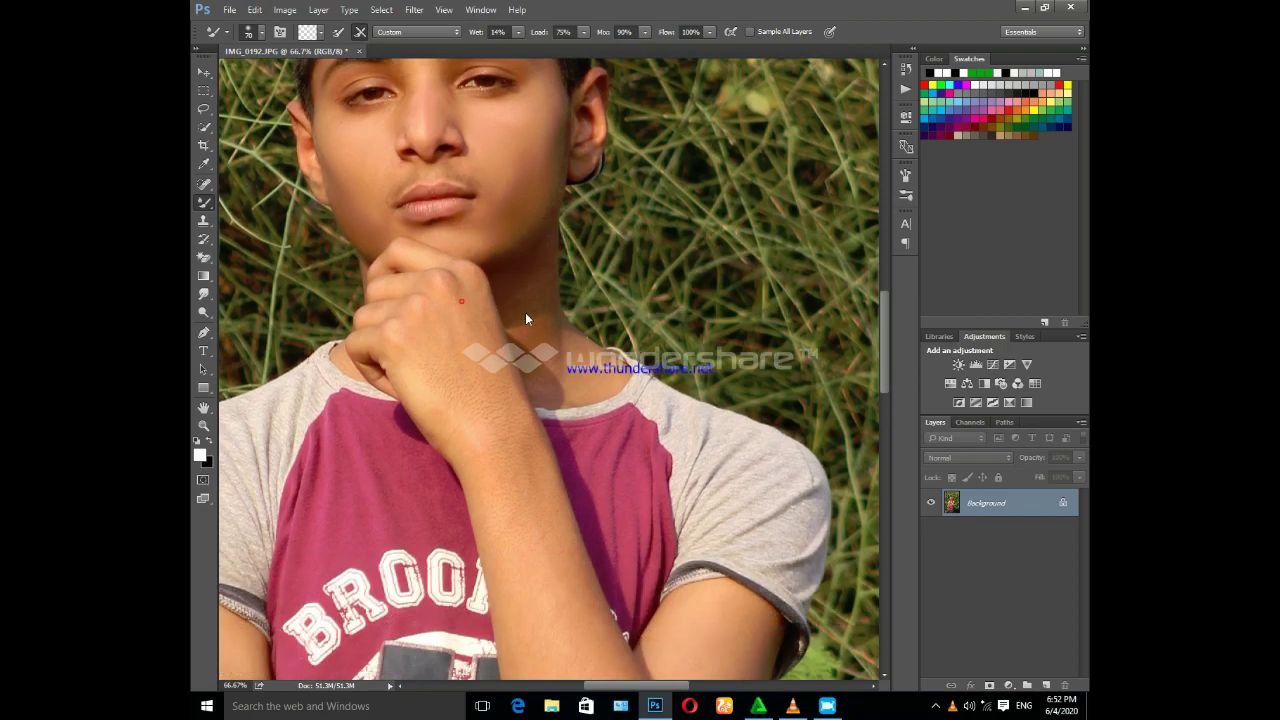
{"action": "left_click", "coordinate": [462, 301]}
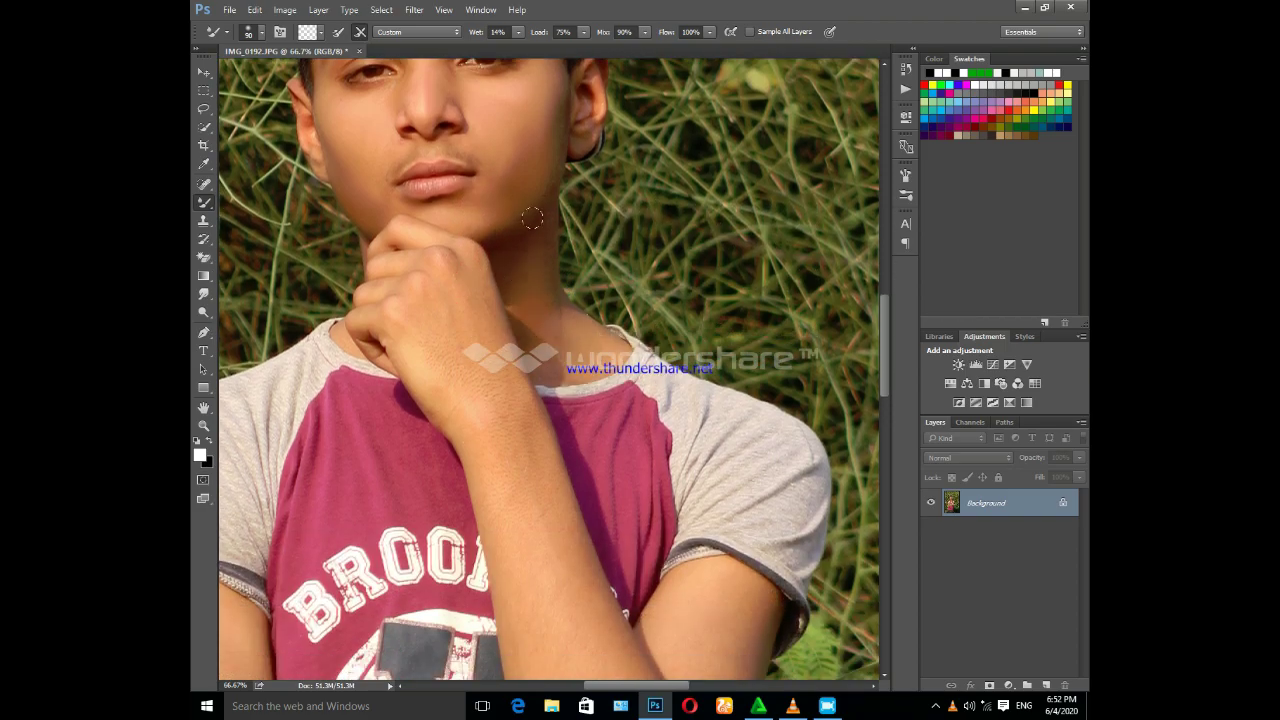
{"action": "left_click", "coordinate": [507, 238]}
{"action": "scroll", "coordinate": [497, 290], "scroll_direction": "down", "scroll_amount": 3}
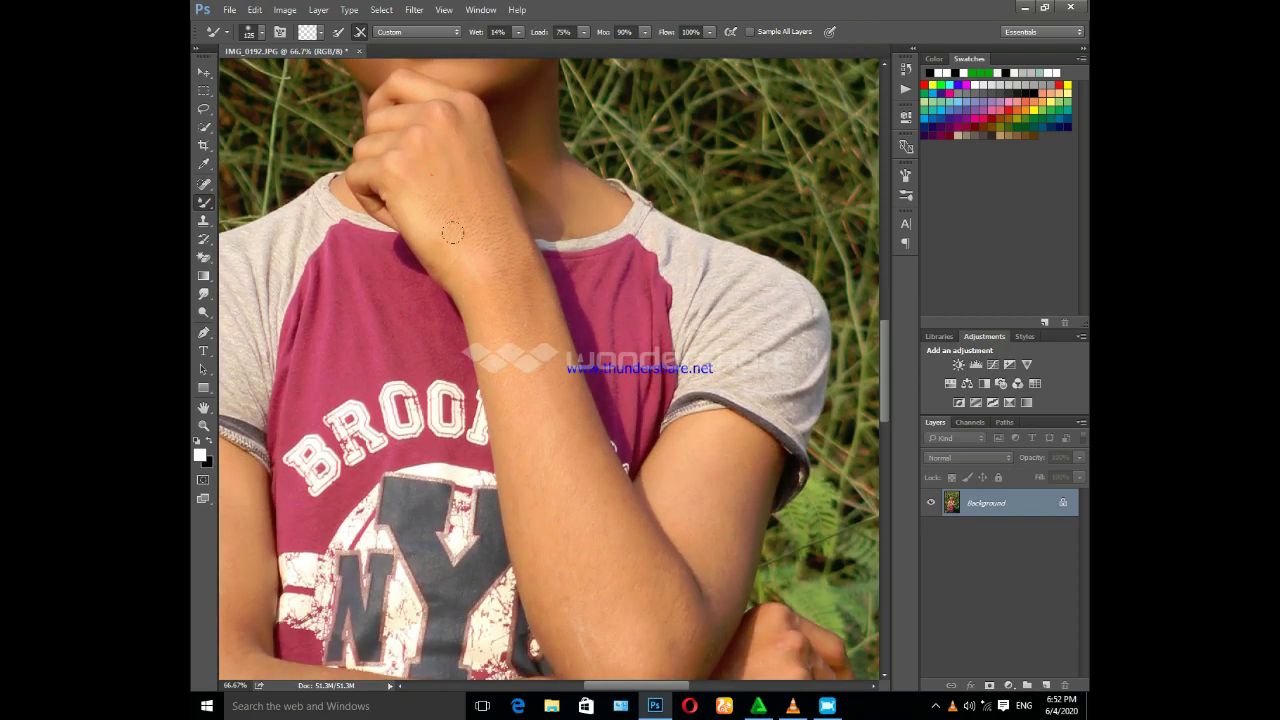
{"action": "left_click", "coordinate": [428, 177]}
{"action": "left_click", "coordinate": [401, 177]}
{"action": "left_click", "coordinate": [475, 177]}
Enlarge the brush and smooth the skin at the elbow and the other upper arm.
{"action": "key", "text": "bracketright"}
{"action": "scroll", "coordinate": [517, 378], "scroll_direction": "down", "scroll_amount": 3}
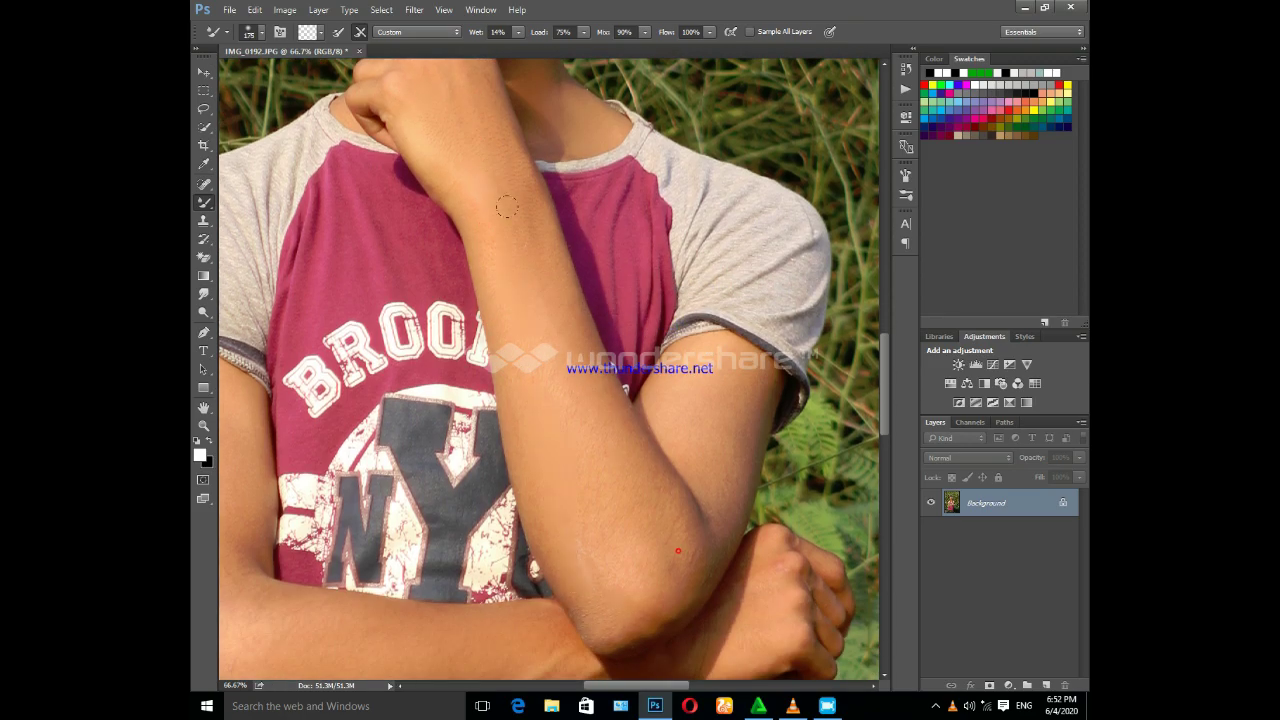
{"action": "left_click", "coordinate": [704, 525]}
{"action": "scroll", "coordinate": [575, 577], "scroll_direction": "down", "scroll_amount": 1}
{"action": "key", "text": "bracketright"}
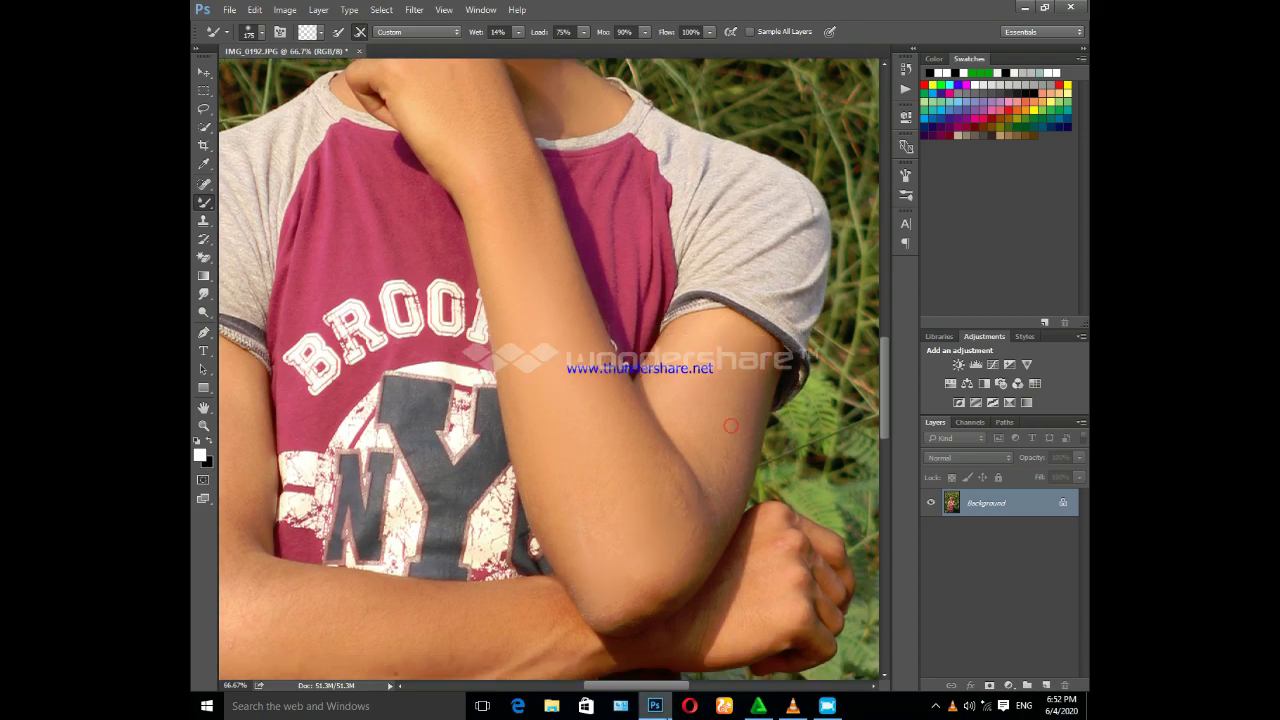
{"action": "left_click_drag", "start_coordinate": [638, 686], "coordinate": [601, 686]}
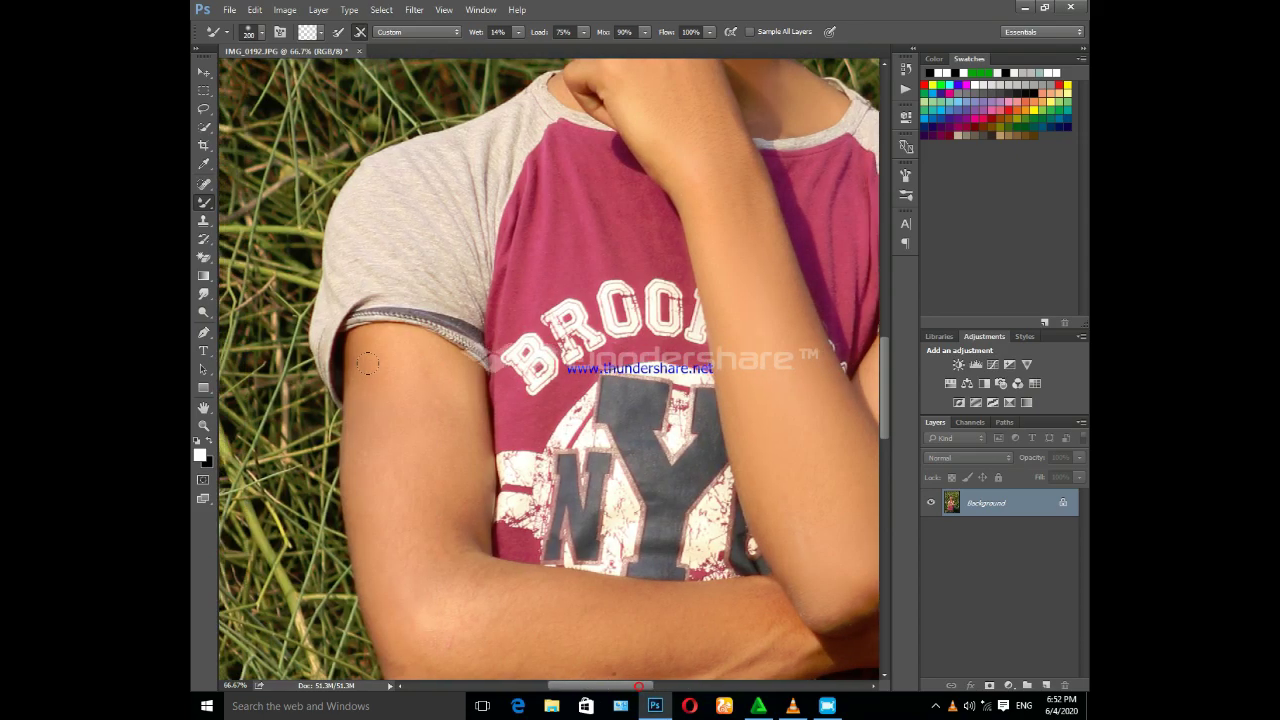
{"action": "left_click", "coordinate": [406, 399]}
{"action": "scroll", "coordinate": [889, 423], "scroll_direction": "down", "scroll_amount": 3}
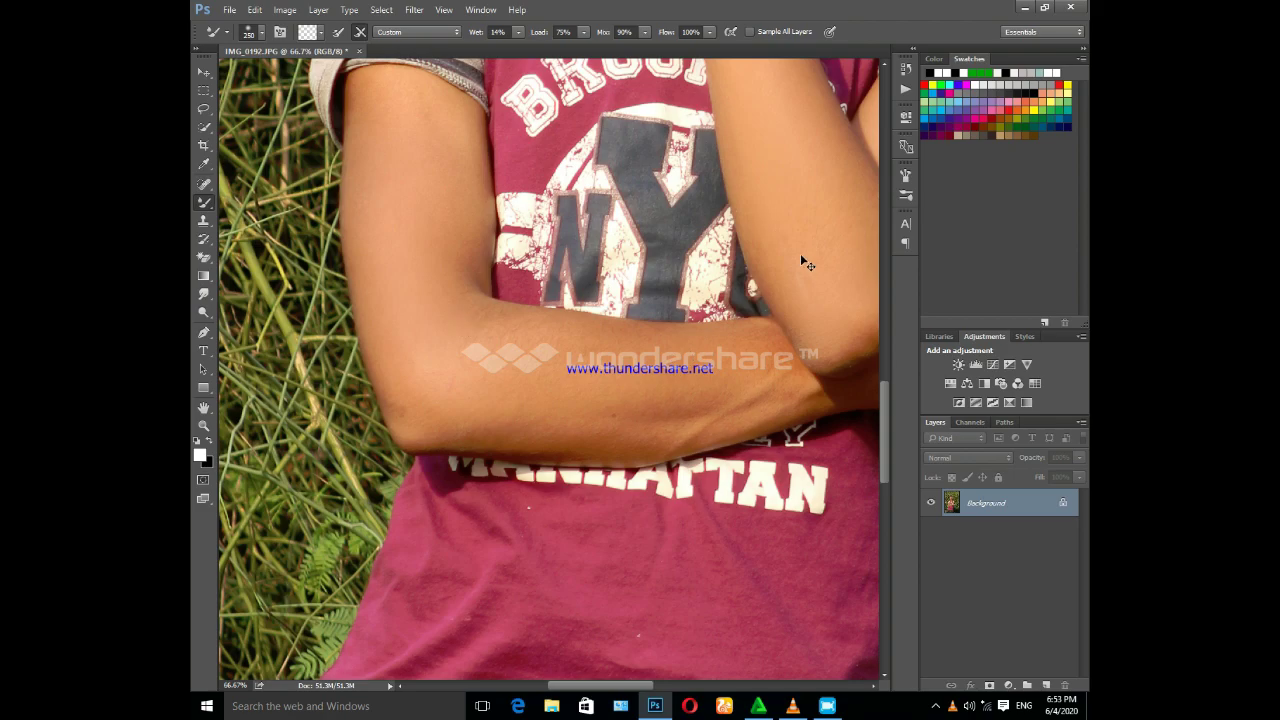
Touch up near the hand, zoom out to the whole body, and open Camera Raw Filter.
{"action": "key", "text": "ctrl+minus"}
{"action": "key", "text": "ctrl+minus"}
{"action": "key", "text": "ctrl+minus"}
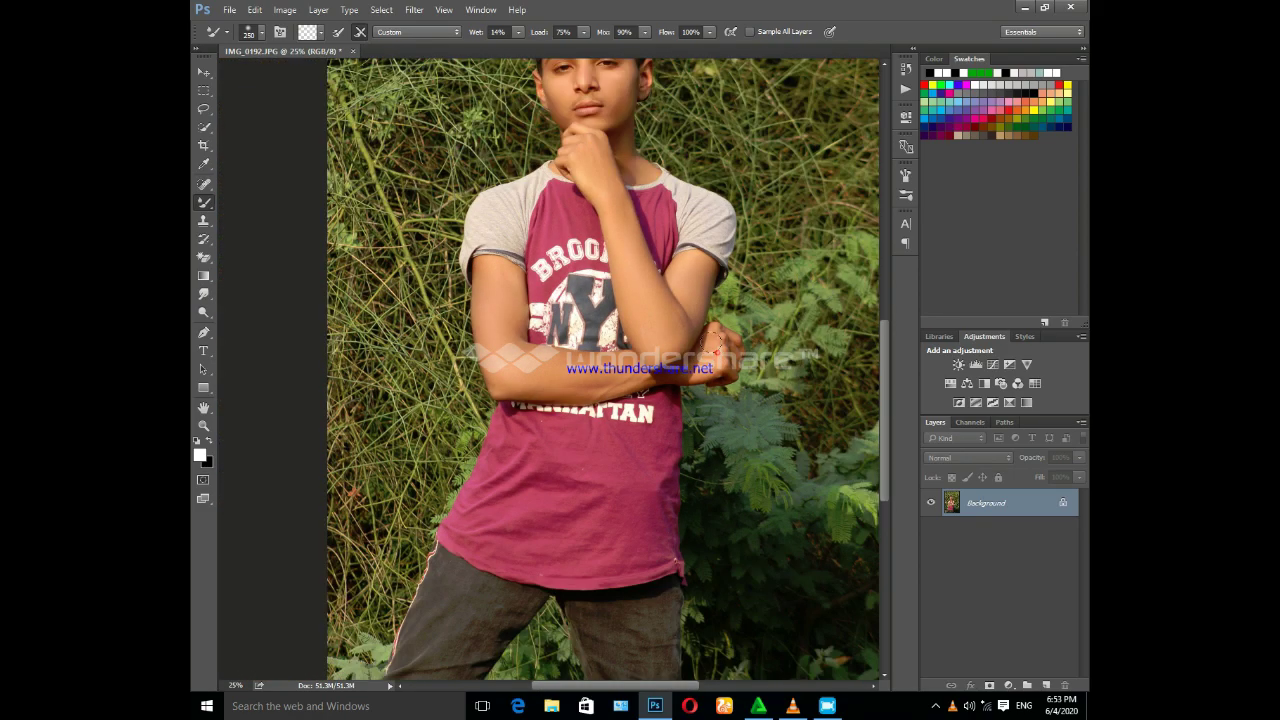
{"action": "key", "text": "bracketleft"}
{"action": "key", "text": "bracketleft"}
{"action": "key", "text": "bracketleft"}
{"action": "left_click", "coordinate": [707, 378]}
{"action": "key", "text": "ctrl+minus"}
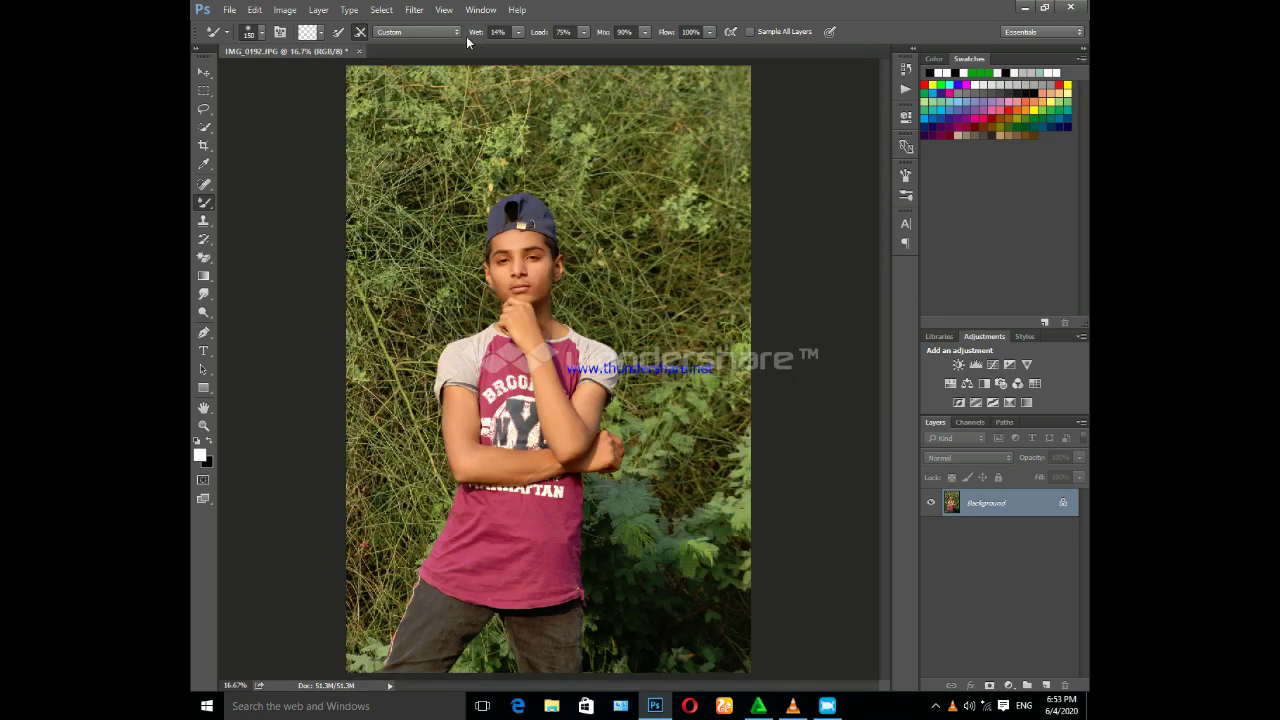
{"action": "left_click", "coordinate": [414, 10]}
{"action": "left_click", "coordinate": [450, 91]}
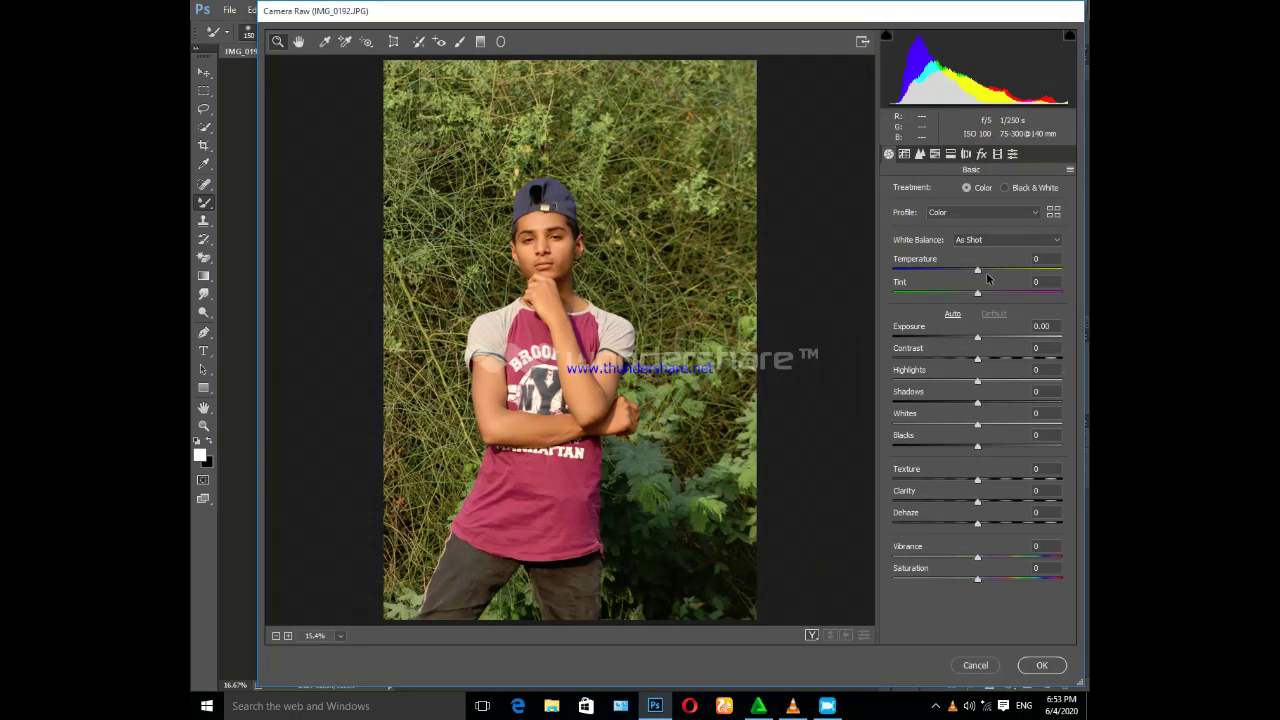
Cool Temperature to -6 and raise the Yellows saturation in HSL.
{"action": "left_click_drag", "start_coordinate": [979, 271], "coordinate": [973, 272]}
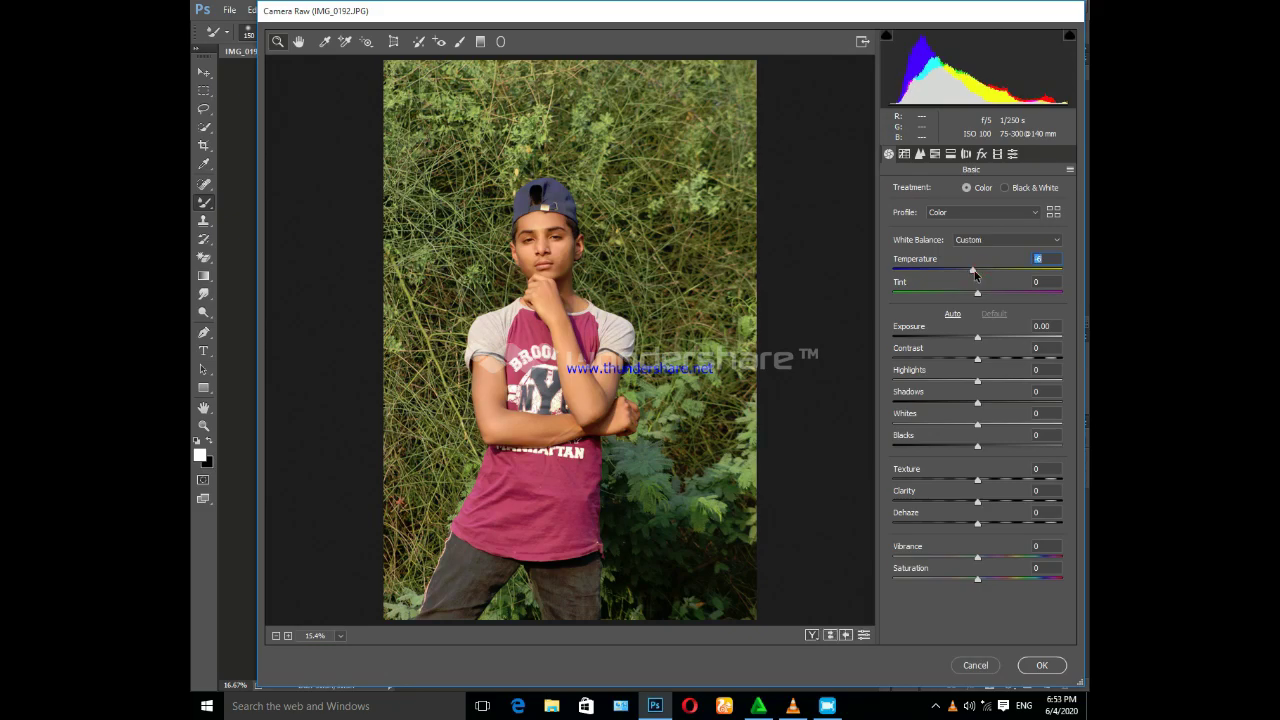
{"action": "left_click", "coordinate": [935, 153]}
{"action": "left_click", "coordinate": [935, 187]}
{"action": "mouse_move", "coordinate": [977, 281]}
{"action": "left_mouse_down"}
{"action": "mouse_move", "coordinate": [1066, 281]}
{"action": "mouse_move", "coordinate": [958, 260]}
{"action": "mouse_move", "coordinate": [977, 267]}
{"action": "left_mouse_up"}
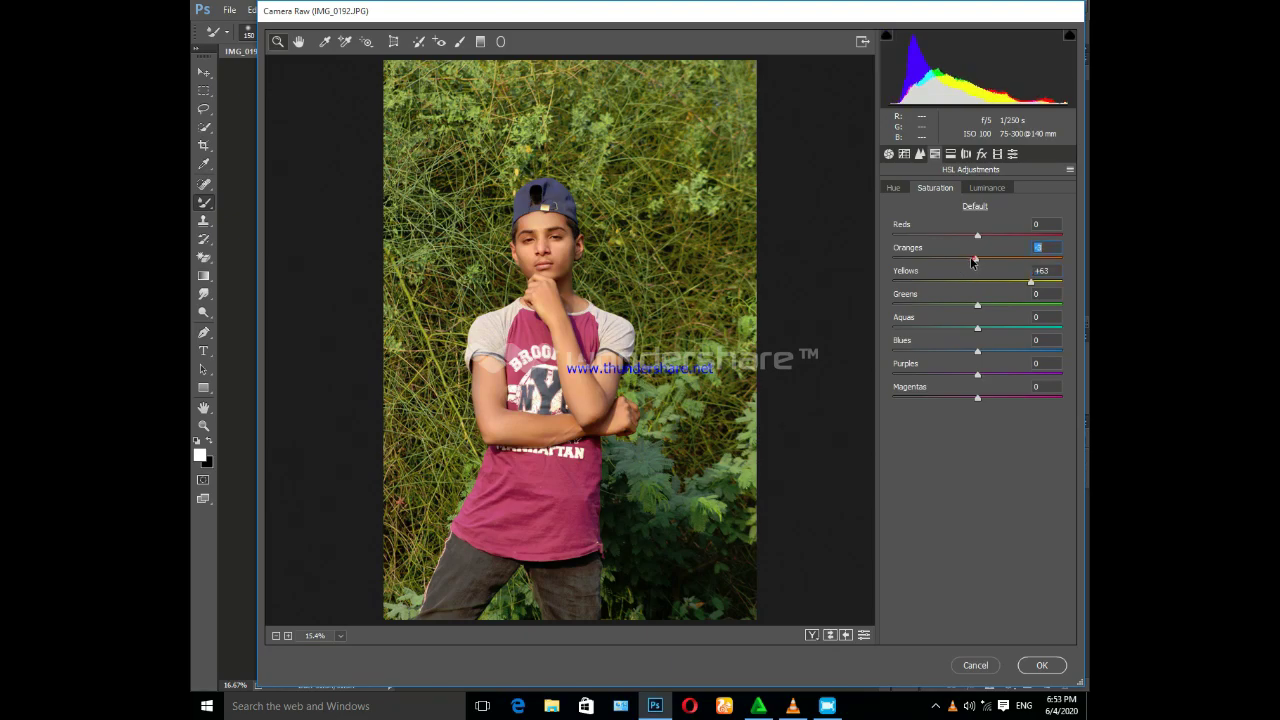
Set saturation Reds +17, Greens +100, Aquas +69, lower Oranges, and shift Yellows hue to +100.
{"action": "left_click", "coordinate": [980, 235]}
{"action": "left_click_drag", "start_coordinate": [982, 237], "coordinate": [991, 235]}
{"action": "left_click", "coordinate": [974, 260]}
{"action": "left_click_drag", "start_coordinate": [977, 306], "coordinate": [1065, 306]}
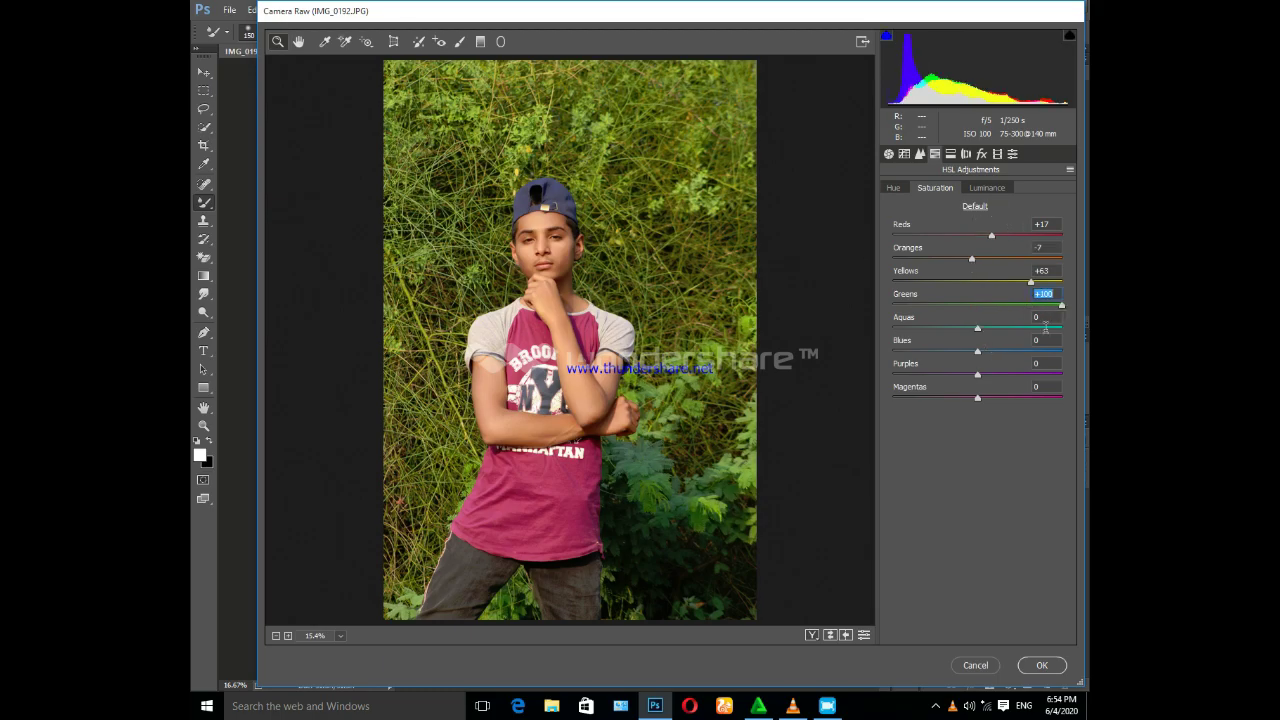
{"action": "mouse_move", "coordinate": [980, 328]}
{"action": "left_mouse_down"}
{"action": "mouse_move", "coordinate": [1037, 328]}
{"action": "mouse_move", "coordinate": [1040, 350]}
{"action": "left_mouse_up"}
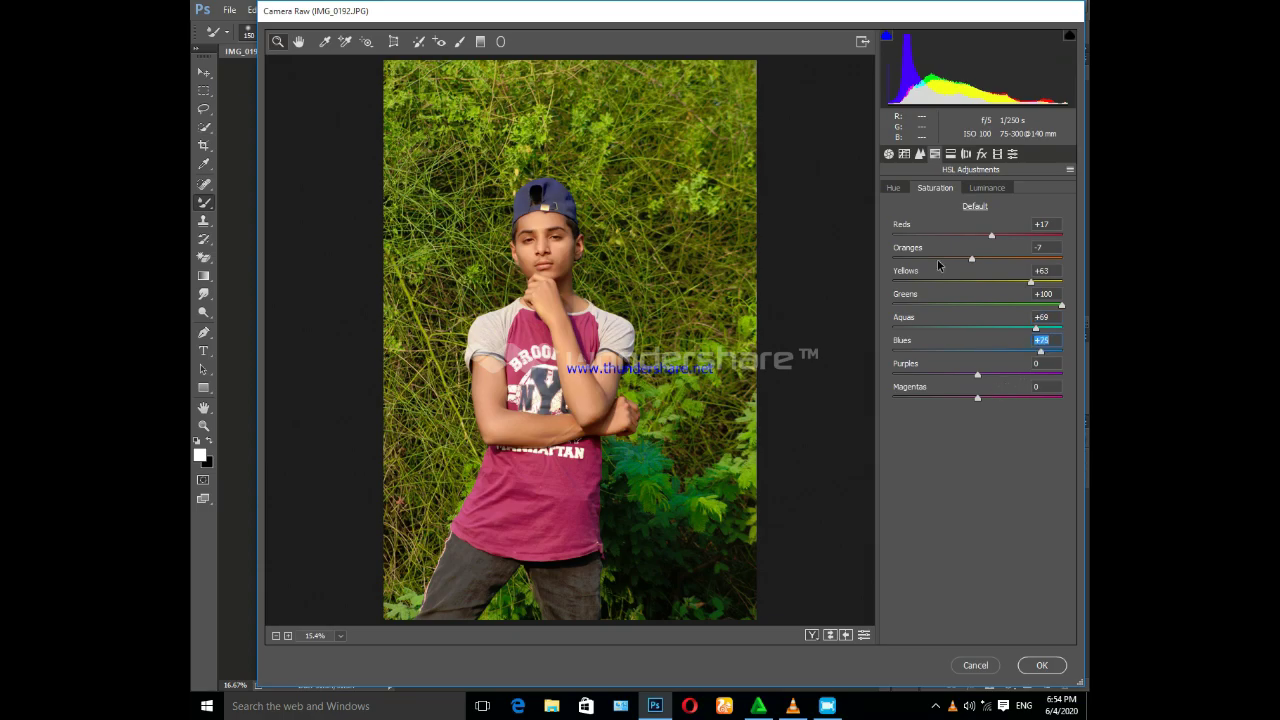
{"action": "left_click", "coordinate": [882, 188]}
{"action": "mouse_move", "coordinate": [975, 283]}
{"action": "left_mouse_down"}
{"action": "mouse_move", "coordinate": [957, 283]}
{"action": "mouse_move", "coordinate": [990, 283]}
{"action": "mouse_move", "coordinate": [876, 321]}
{"action": "mouse_move", "coordinate": [1083, 309]}
{"action": "left_mouse_up"}
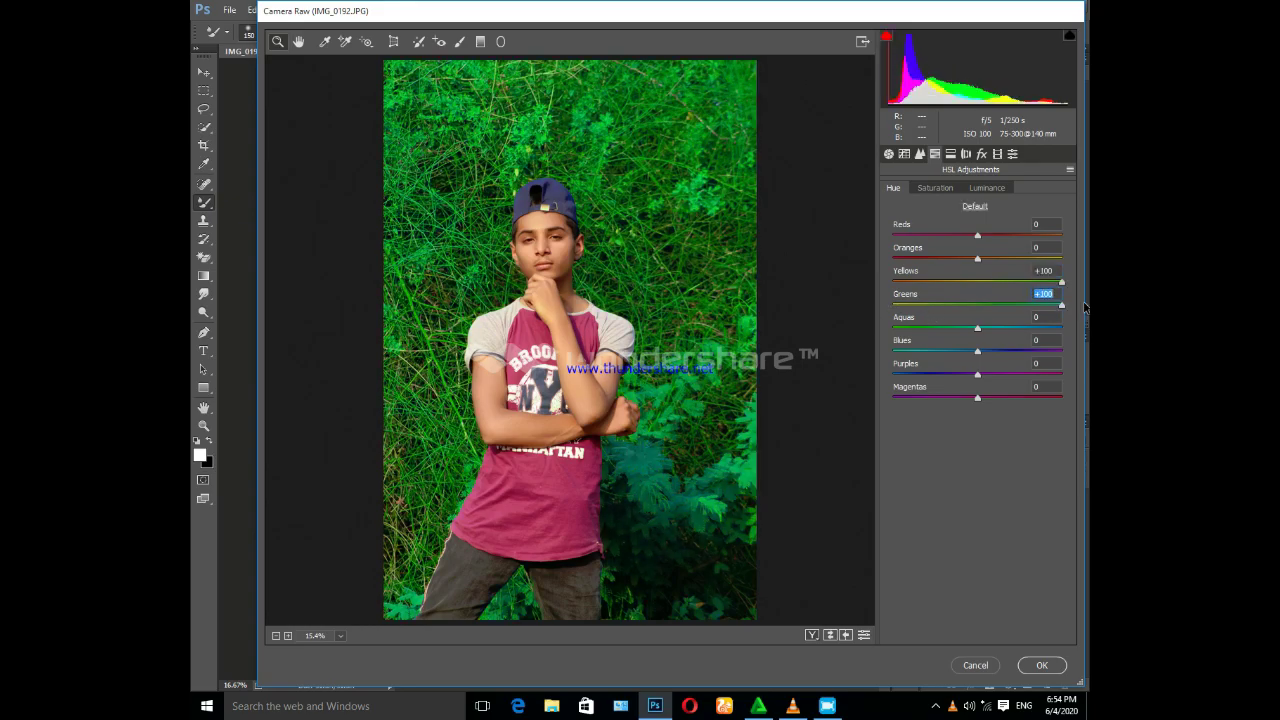
Set Aquas hue -100, lower Blues hue, brighten Reds and Oranges luminance, and apply Camera Raw.
{"action": "left_click_drag", "start_coordinate": [965, 323], "coordinate": [886, 335]}
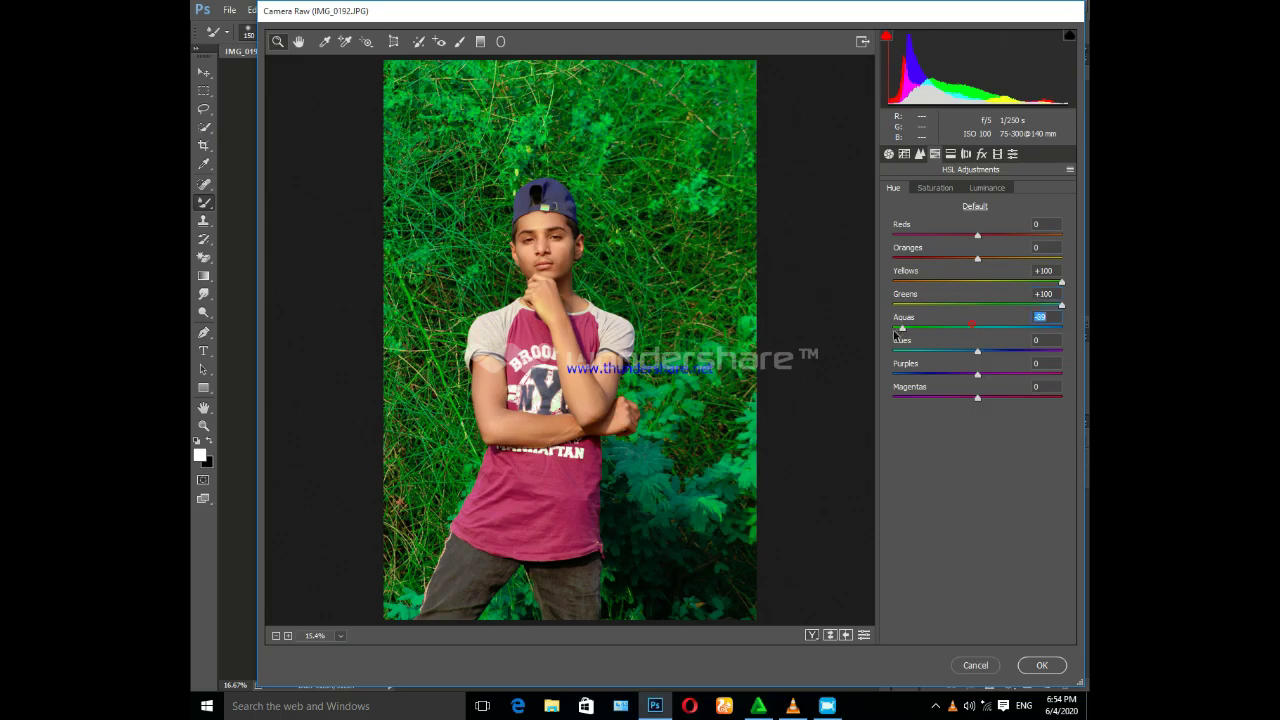
{"action": "left_click_drag", "start_coordinate": [967, 357], "coordinate": [944, 361]}
{"action": "left_click", "coordinate": [988, 189]}
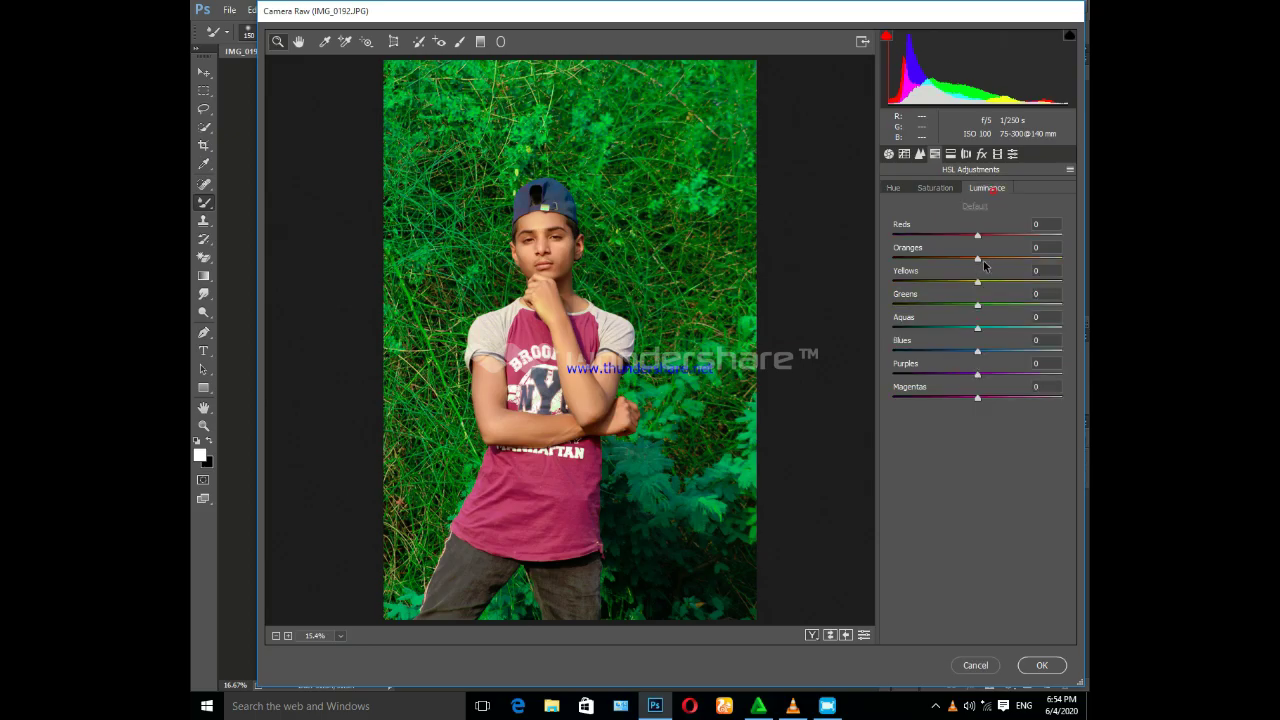
{"action": "left_click_drag", "start_coordinate": [979, 259], "coordinate": [986, 235]}
{"action": "left_click", "coordinate": [1042, 664]}
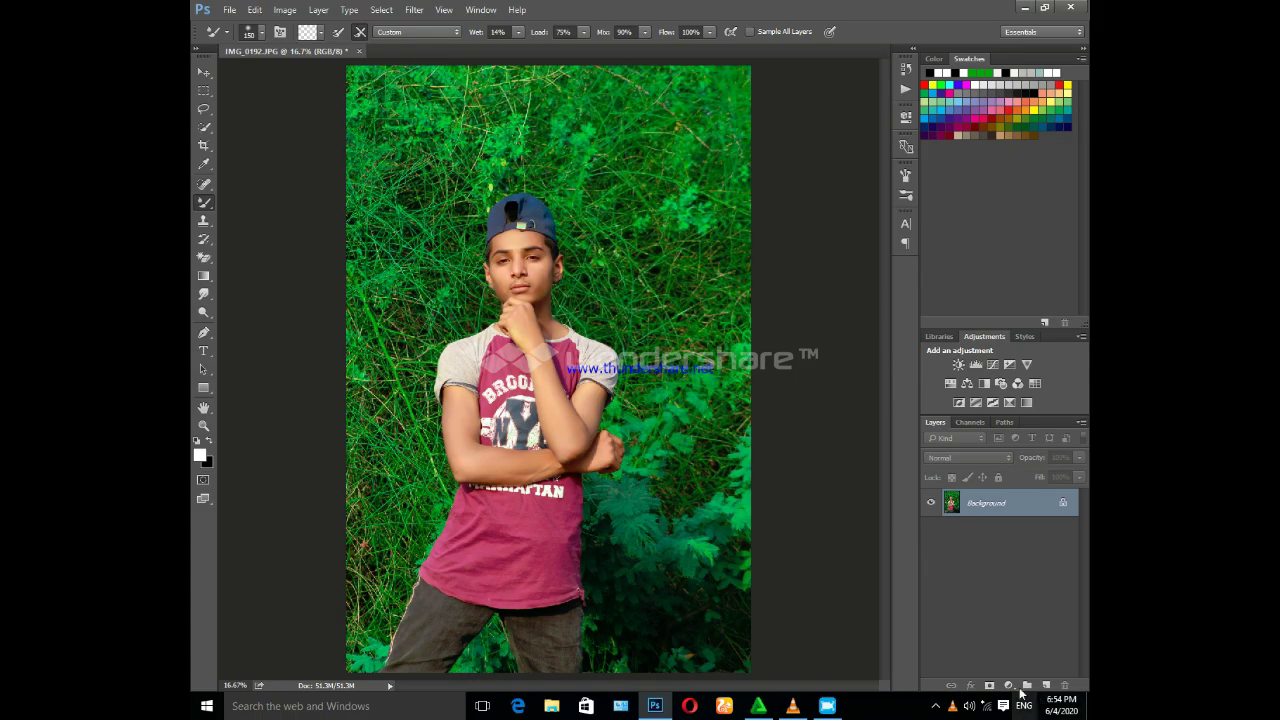
Add a Selective Color adjustment layer and push the Reds toward cyan with less black.
{"action": "left_click", "coordinate": [1008, 685]}
{"action": "left_click", "coordinate": [1000, 666]}
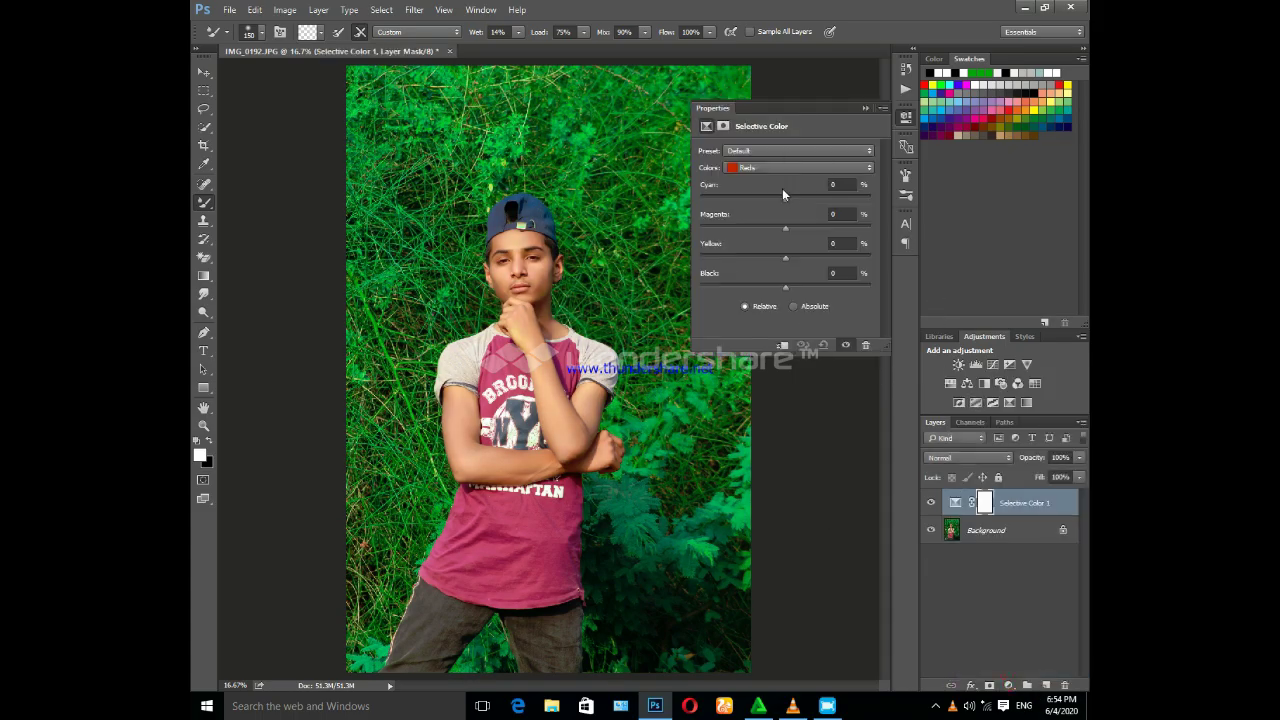
{"action": "mouse_move", "coordinate": [785, 199]}
{"action": "left_mouse_down"}
{"action": "mouse_move", "coordinate": [804, 200]}
{"action": "mouse_move", "coordinate": [811, 227]}
{"action": "mouse_move", "coordinate": [791, 231]}
{"action": "mouse_move", "coordinate": [811, 231]}
{"action": "mouse_move", "coordinate": [796, 237]}
{"action": "left_mouse_up"}
{"action": "left_click", "coordinate": [795, 258]}
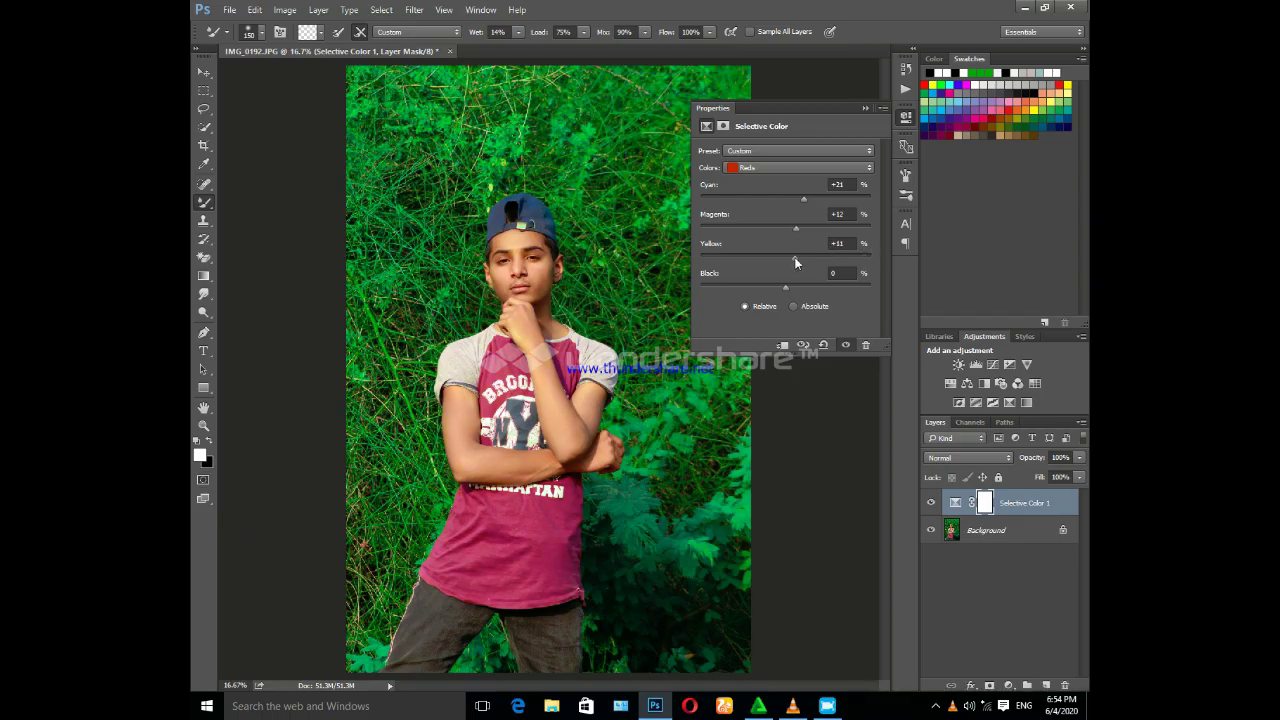
{"action": "left_click_drag", "start_coordinate": [783, 286], "coordinate": [785, 291]}
Adjust the Yellows: Magenta 0, Yellow -64, and a little more black.
{"action": "left_click", "coordinate": [790, 167]}
{"action": "left_click", "coordinate": [760, 180]}
{"action": "left_click_drag", "start_coordinate": [792, 226], "coordinate": [787, 230]}
{"action": "left_click_drag", "start_coordinate": [783, 225], "coordinate": [785, 227]}
{"action": "left_click_drag", "start_coordinate": [700, 258], "coordinate": [731, 258]}
{"action": "mouse_move", "coordinate": [785, 288]}
{"action": "left_mouse_down"}
{"action": "mouse_move", "coordinate": [804, 288]}
{"action": "mouse_move", "coordinate": [773, 291]}
{"action": "left_mouse_up"}
Set Greens to Cyan +100, Magenta -26, Yellow -100, Black about -3.
{"action": "left_click", "coordinate": [768, 167]}
{"action": "left_click", "coordinate": [766, 198]}
{"action": "mouse_move", "coordinate": [785, 198]}
{"action": "left_mouse_down"}
{"action": "mouse_move", "coordinate": [719, 207]}
{"action": "mouse_move", "coordinate": [876, 203]}
{"action": "left_mouse_up"}
{"action": "mouse_move", "coordinate": [781, 229]}
{"action": "left_mouse_down"}
{"action": "mouse_move", "coordinate": [746, 260]}
{"action": "mouse_move", "coordinate": [850, 257]}
{"action": "mouse_move", "coordinate": [662, 275]}
{"action": "left_mouse_up"}
{"action": "mouse_move", "coordinate": [784, 287]}
{"action": "left_mouse_down"}
{"action": "mouse_move", "coordinate": [720, 293]}
{"action": "mouse_move", "coordinate": [813, 286]}
{"action": "mouse_move", "coordinate": [782, 292]}
{"action": "left_mouse_up"}
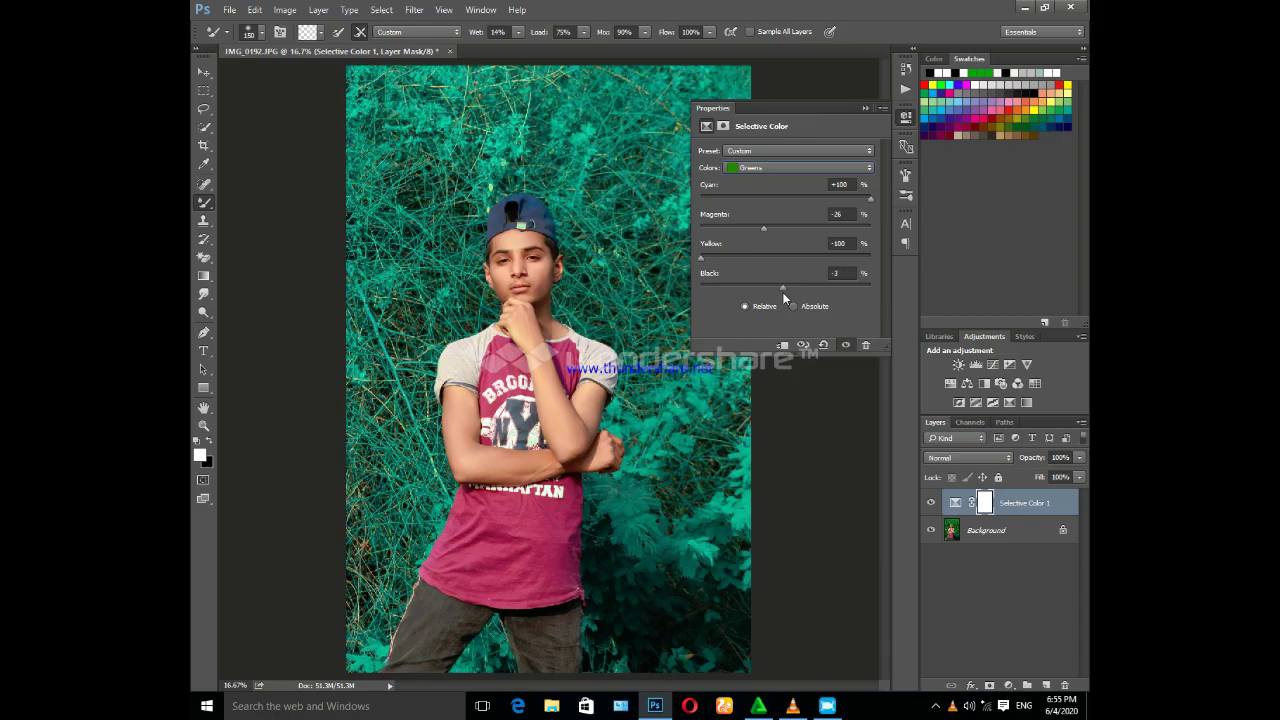
{"action": "left_click", "coordinate": [866, 108]}
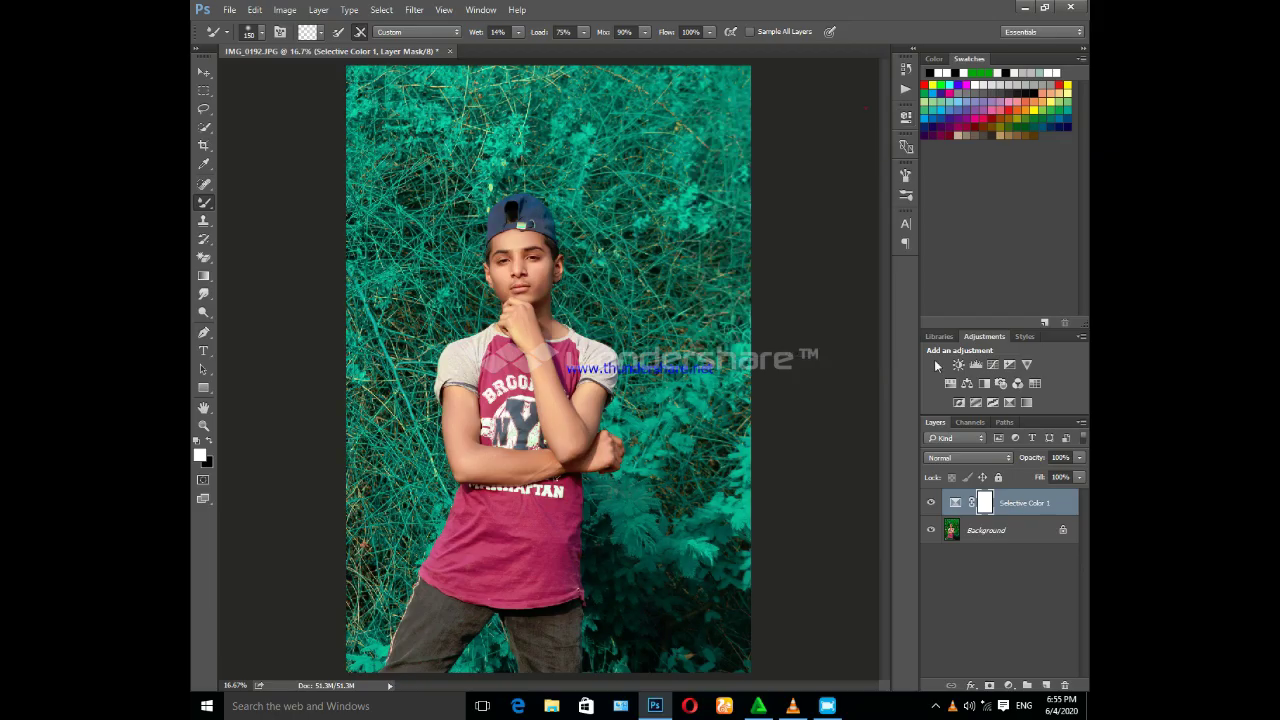
Merge the Selective Color layer into the Background and open Camera Raw Filter.
{"action": "left_click", "coordinate": [1005, 532]}
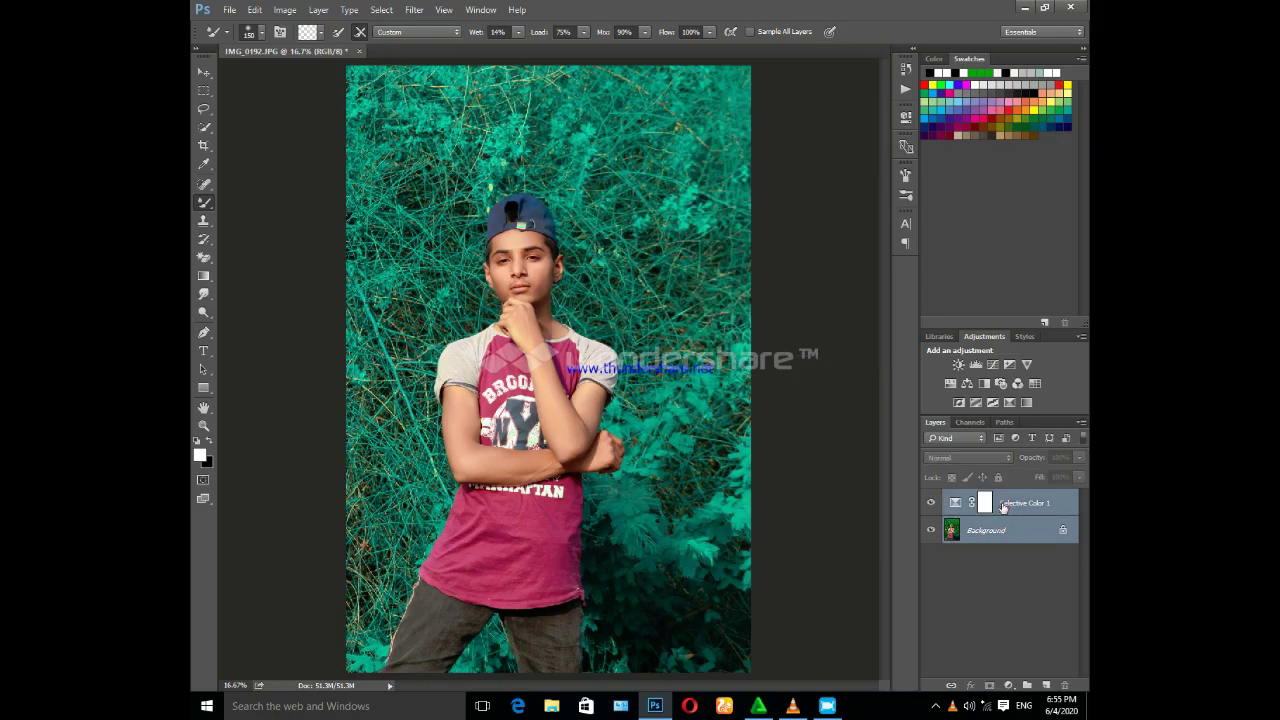
{"action": "key", "text": "ctrl+e"}
{"action": "left_click", "coordinate": [414, 9]}
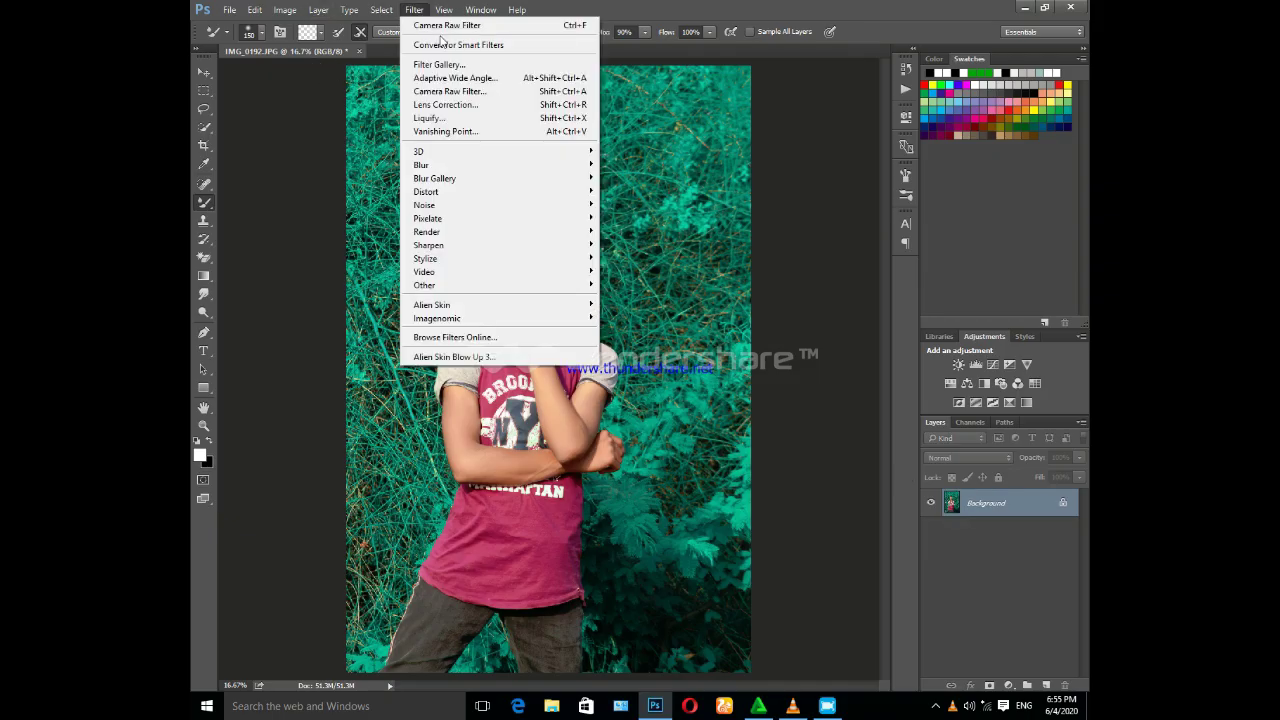
{"action": "left_click", "coordinate": [454, 90]}
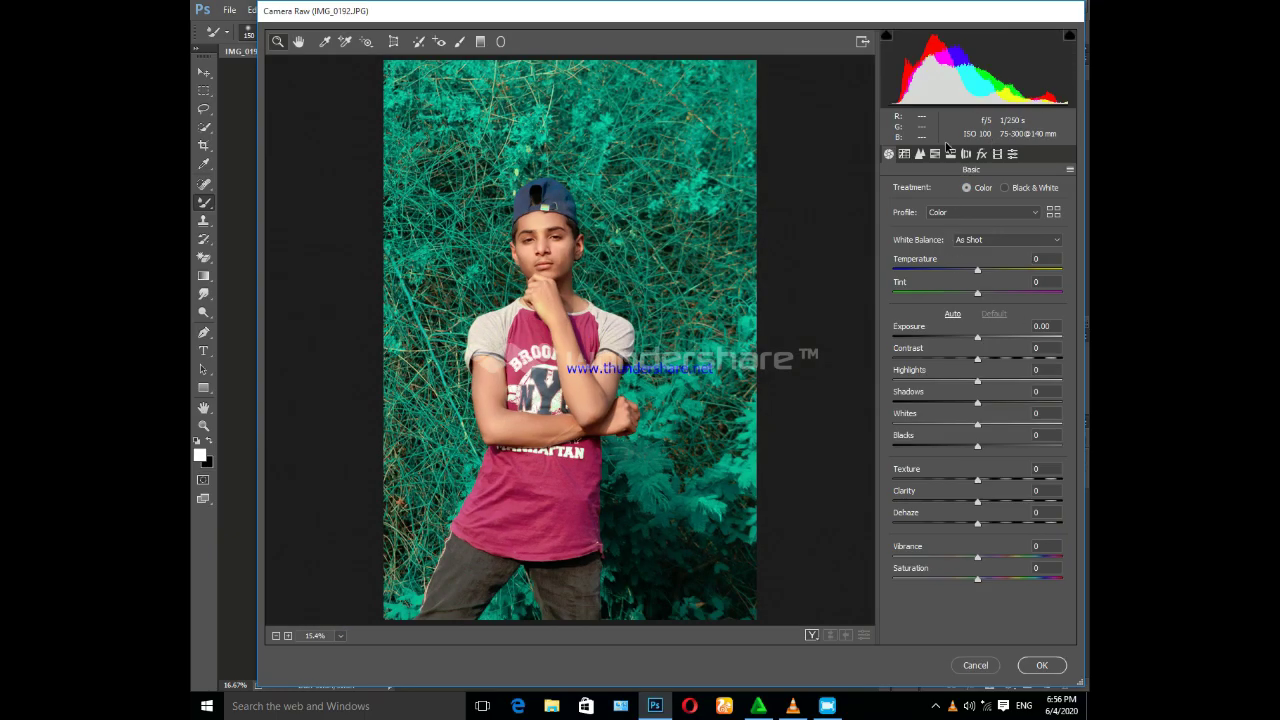
Raise HSL saturation for Reds, Yellows, Aquas and Blues, and slightly desaturate Oranges.
{"action": "left_click", "coordinate": [934, 153]}
{"action": "left_click", "coordinate": [987, 187]}
{"action": "left_click_drag", "start_coordinate": [977, 235], "coordinate": [988, 258]}
{"action": "left_click", "coordinate": [945, 188]}
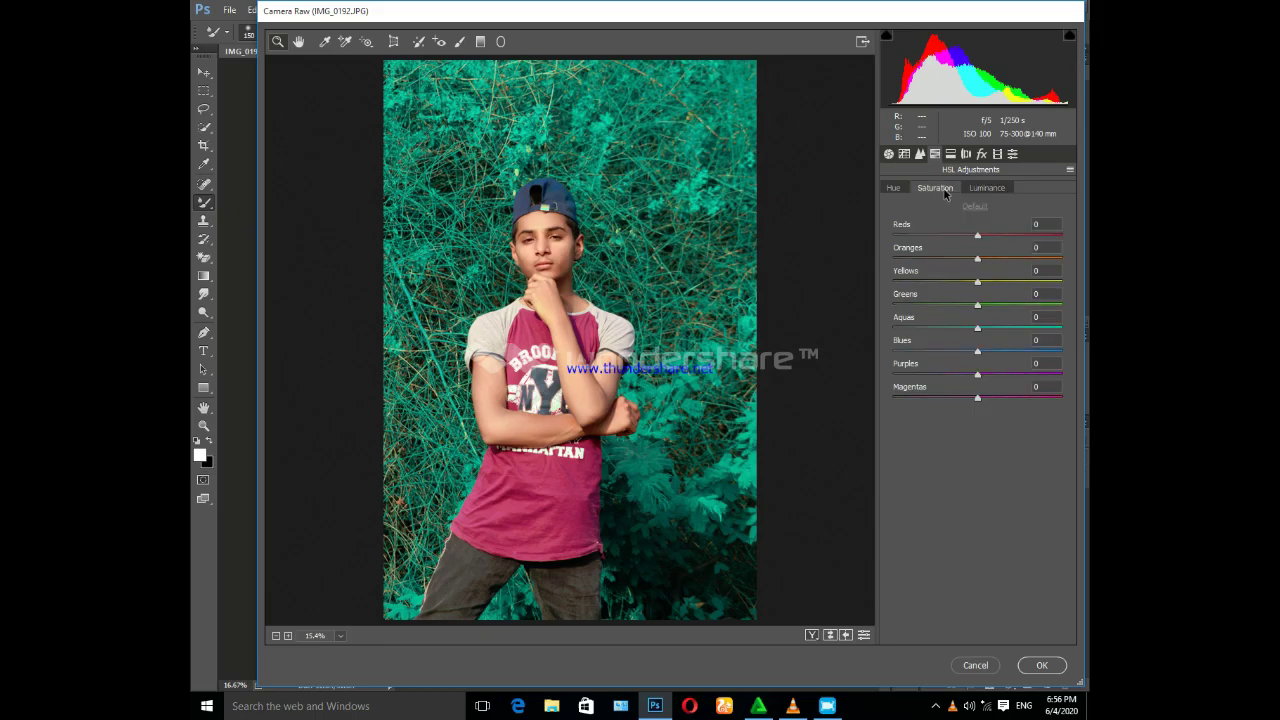
{"action": "left_click", "coordinate": [1005, 236]}
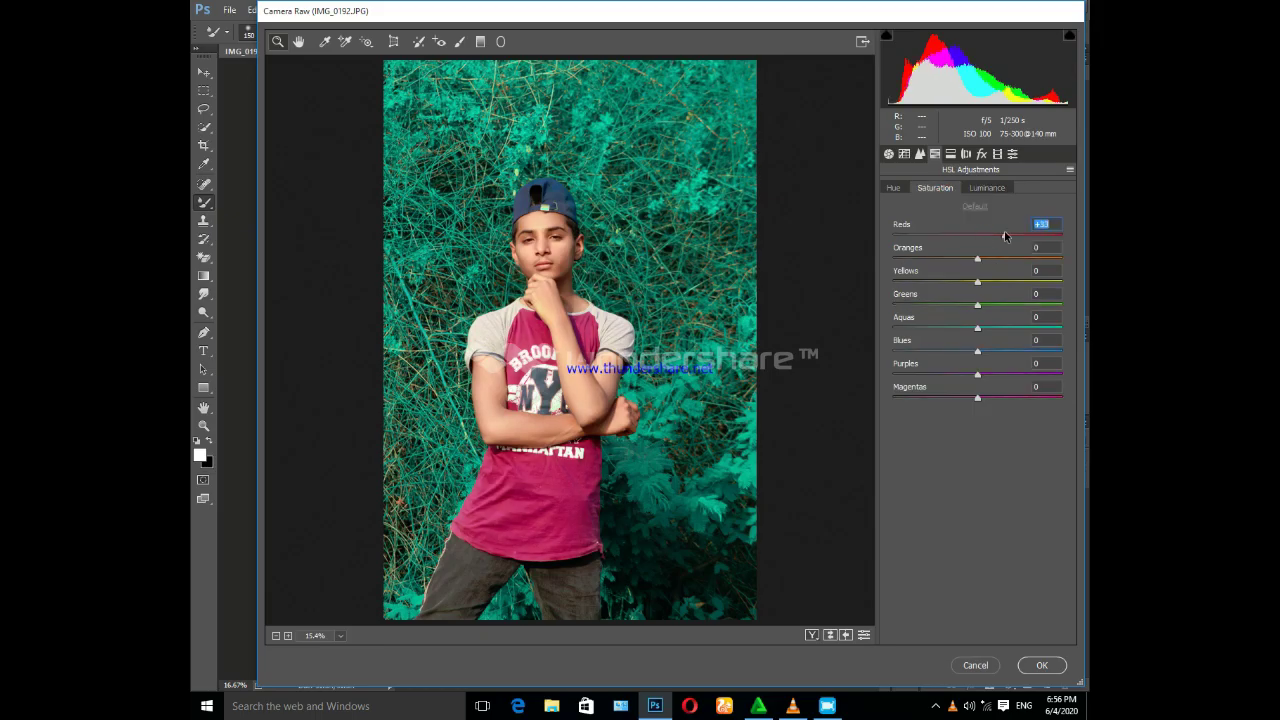
{"action": "left_click", "coordinate": [977, 260]}
{"action": "left_click_drag", "start_coordinate": [979, 286], "coordinate": [990, 285]}
{"action": "left_click_drag", "start_coordinate": [977, 328], "coordinate": [1003, 329]}
{"action": "left_click_drag", "start_coordinate": [1023, 334], "coordinate": [1075, 340]}
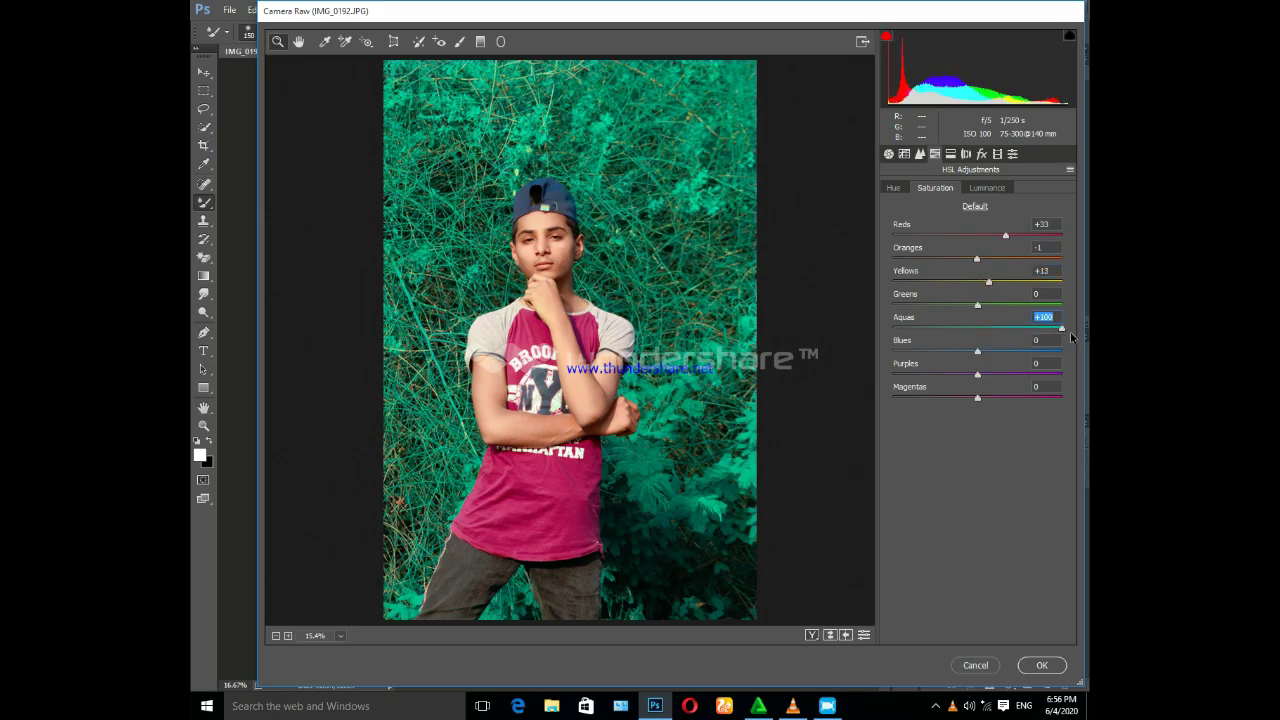
{"action": "left_click_drag", "start_coordinate": [978, 352], "coordinate": [988, 357]}
{"action": "left_click_drag", "start_coordinate": [977, 259], "coordinate": [1020, 241]}
Add a vignette with Amount -34 and Midpoint 74, and apply the Camera Raw edits.
{"action": "left_click", "coordinate": [981, 154]}
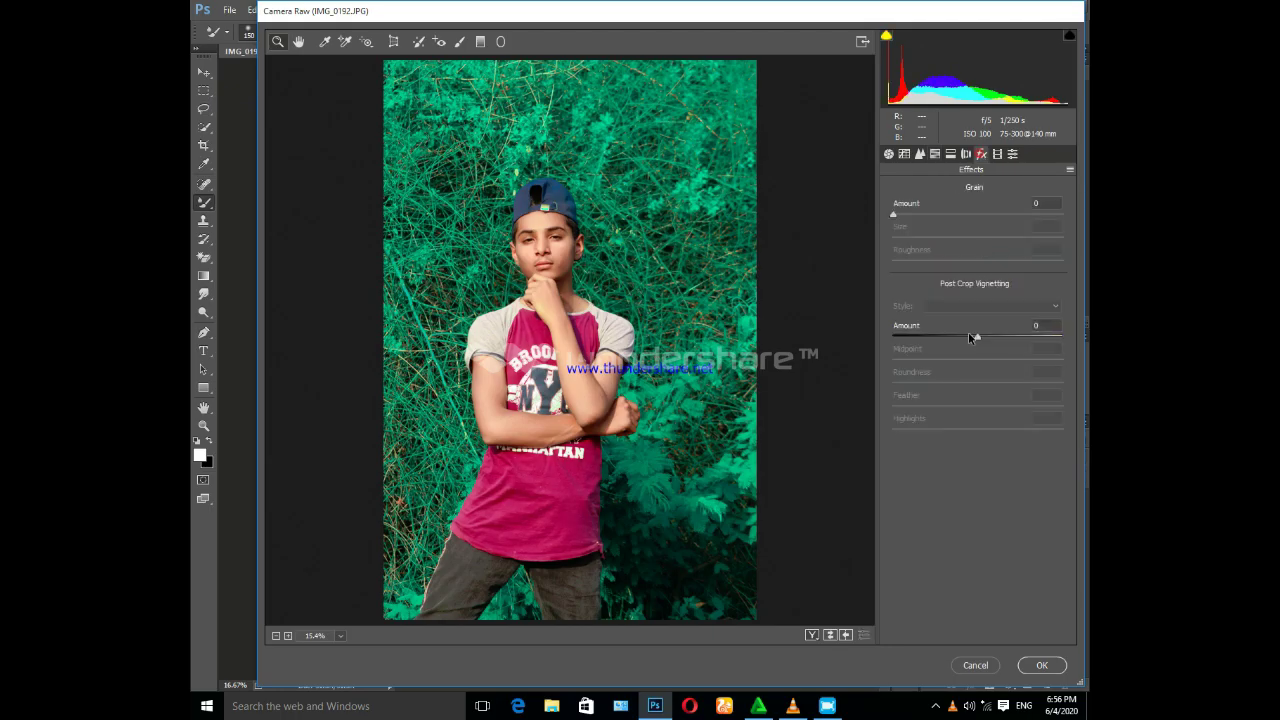
{"action": "left_click_drag", "start_coordinate": [972, 337], "coordinate": [950, 339]}
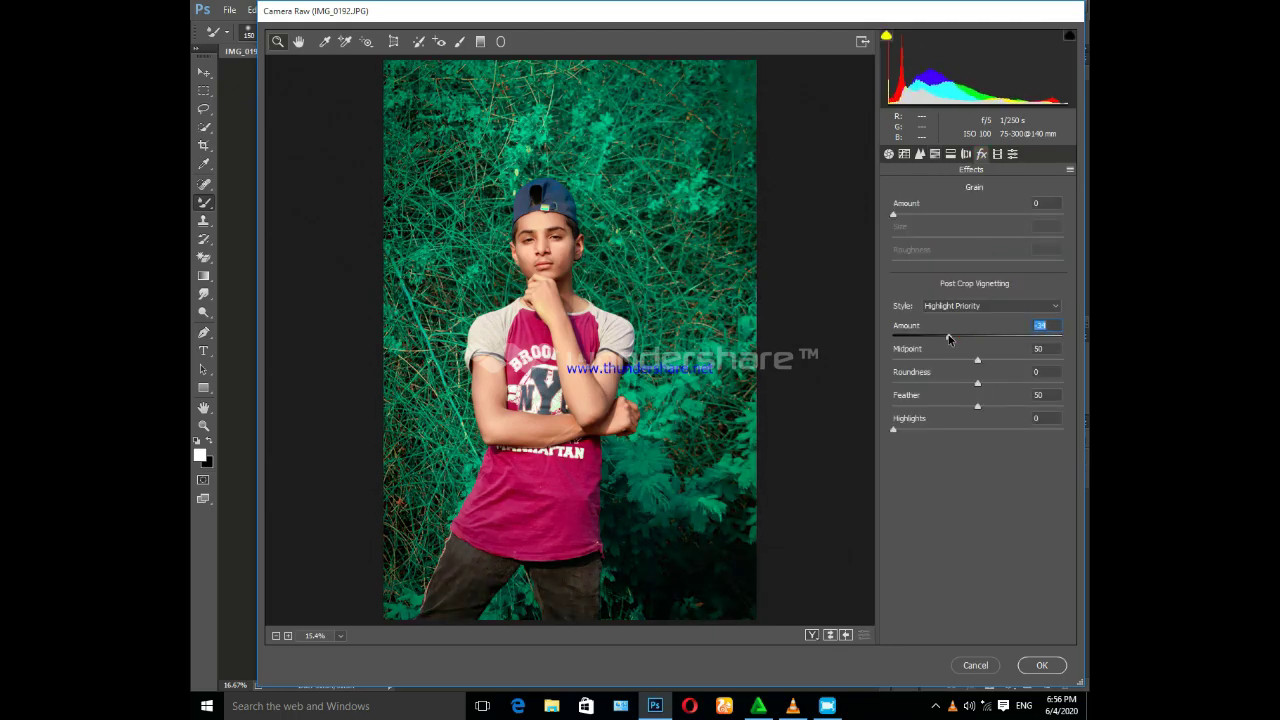
{"action": "mouse_move", "coordinate": [976, 361]}
{"action": "left_mouse_down"}
{"action": "mouse_move", "coordinate": [952, 362]}
{"action": "mouse_move", "coordinate": [1035, 362]}
{"action": "left_mouse_up"}
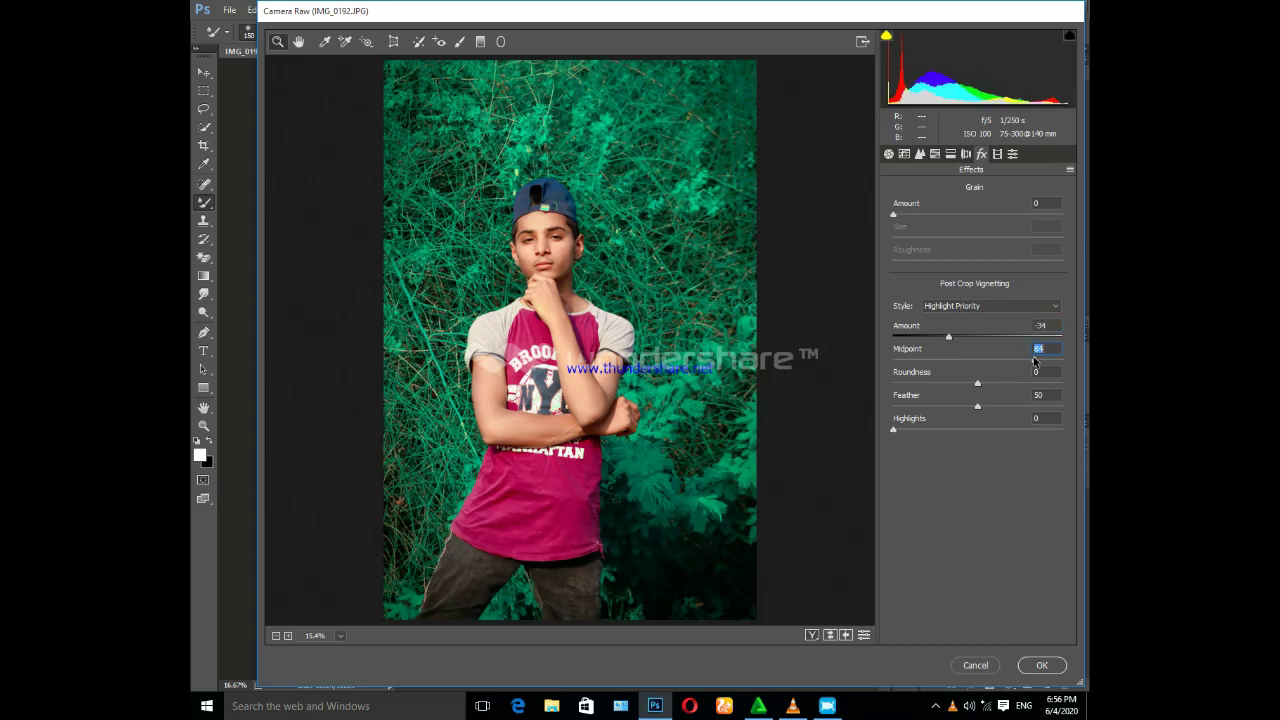
{"action": "left_click", "coordinate": [1018, 365]}
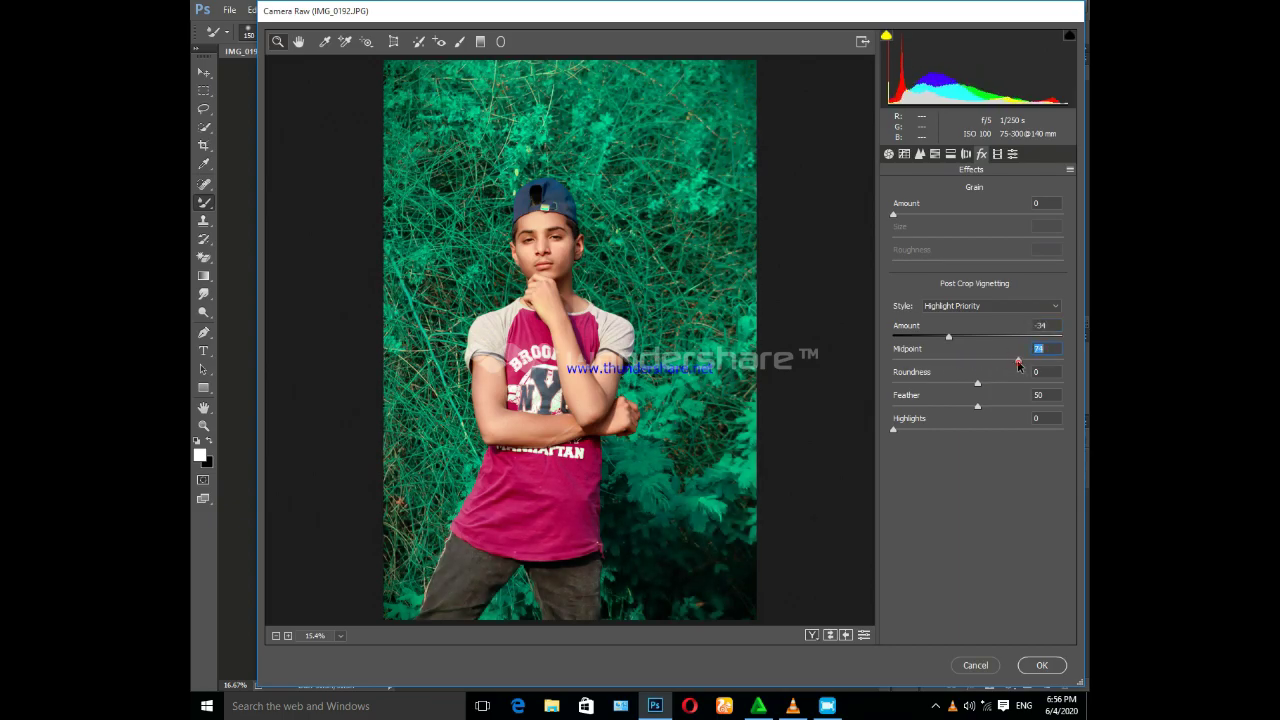
{"action": "left_click", "coordinate": [1040, 666]}
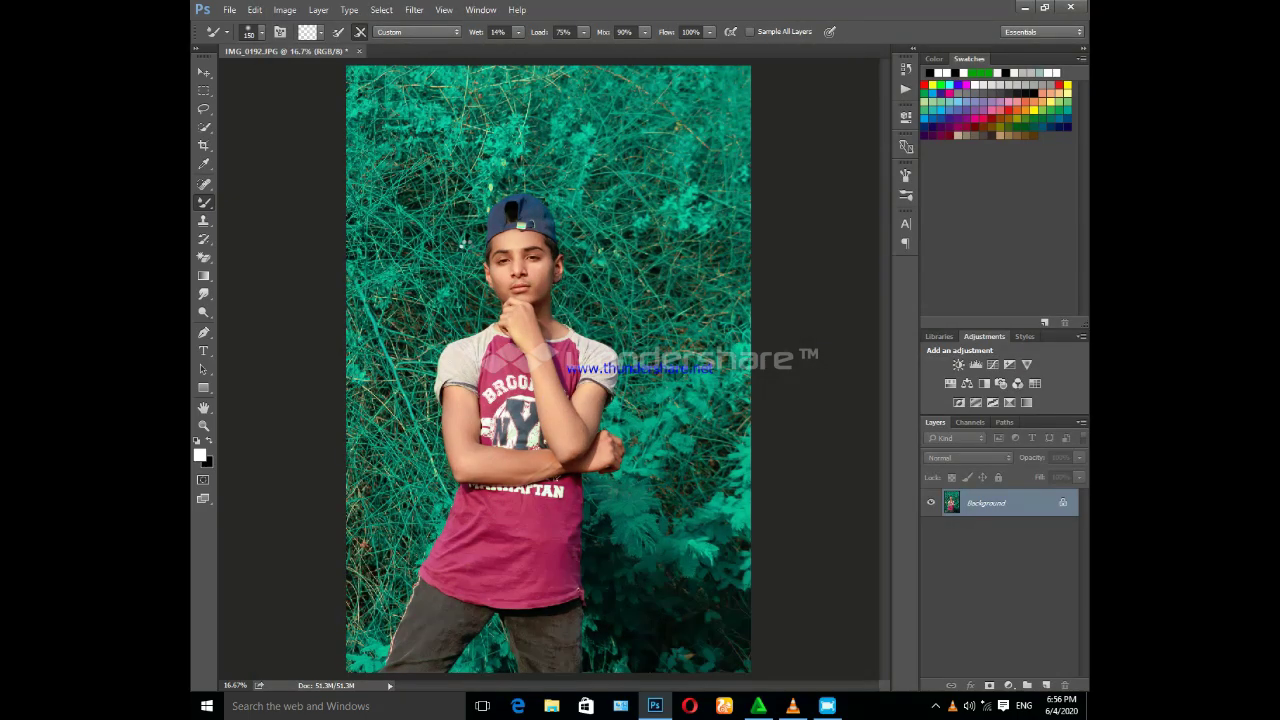
Start Place Linked and browse to the backgrounds folder on Local Disk (D:).
{"action": "left_click", "coordinate": [229, 10]}
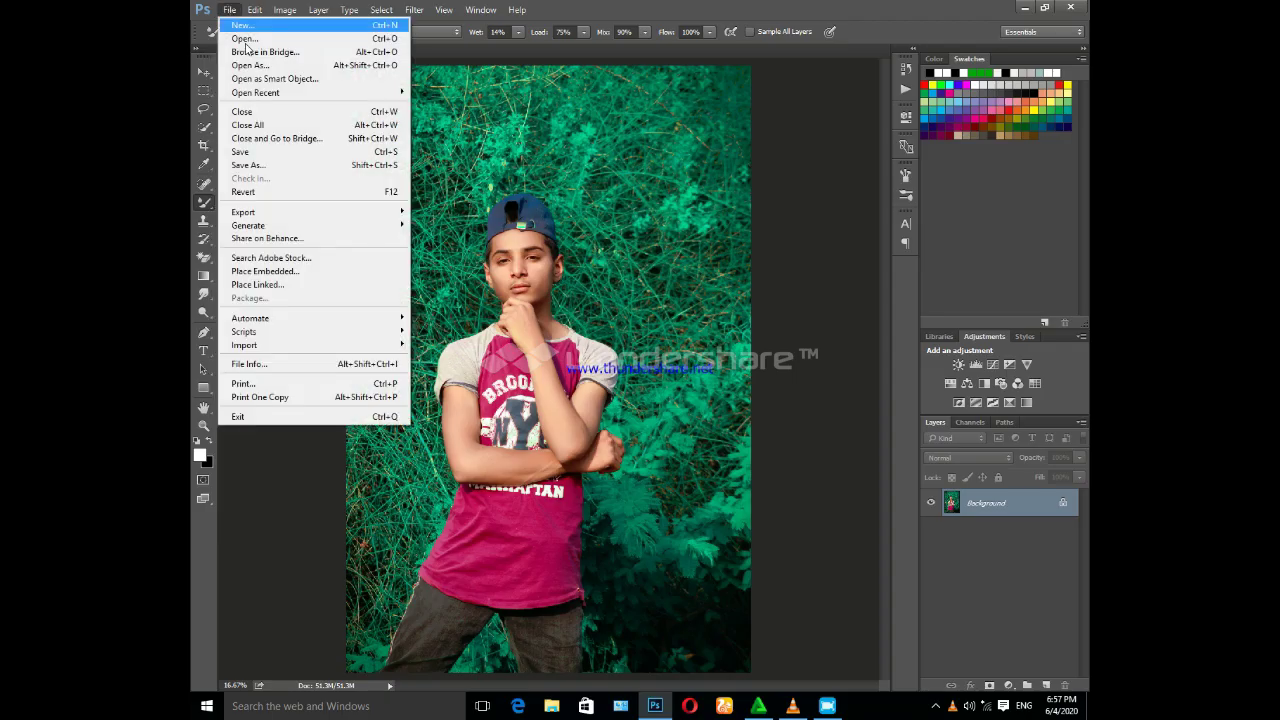
{"action": "left_click", "coordinate": [265, 286]}
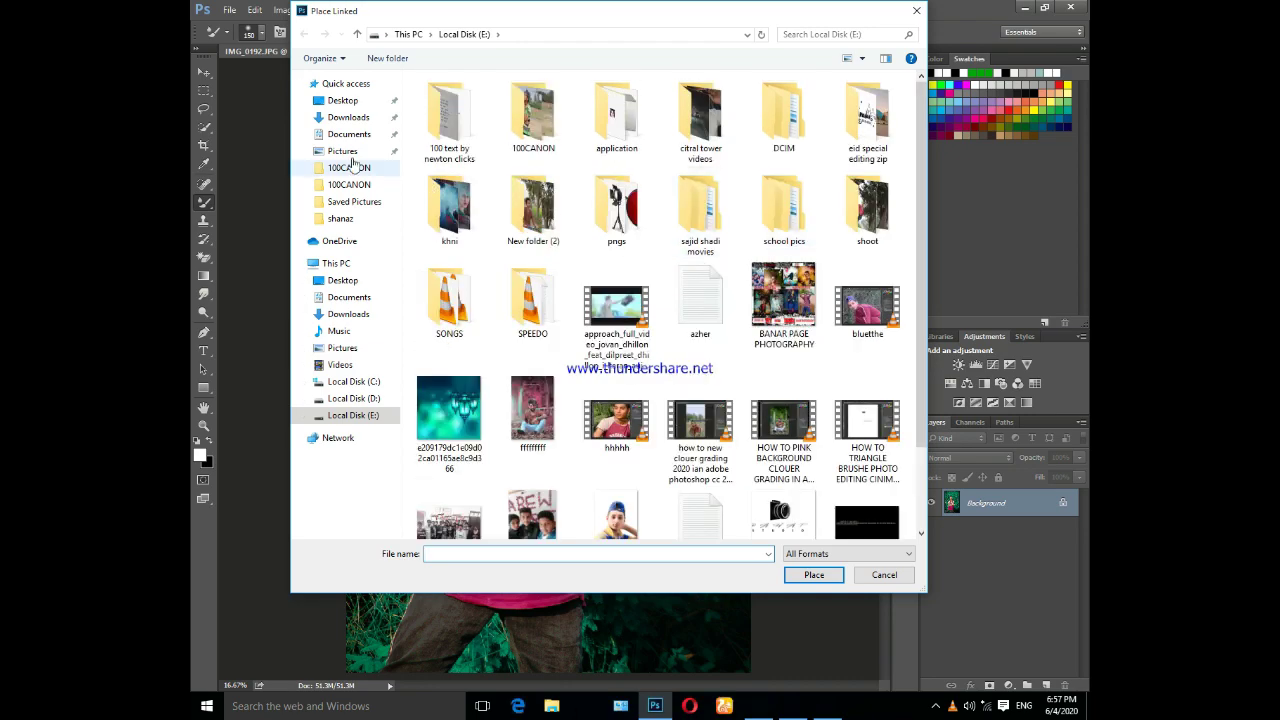
{"action": "left_click", "coordinate": [353, 398]}
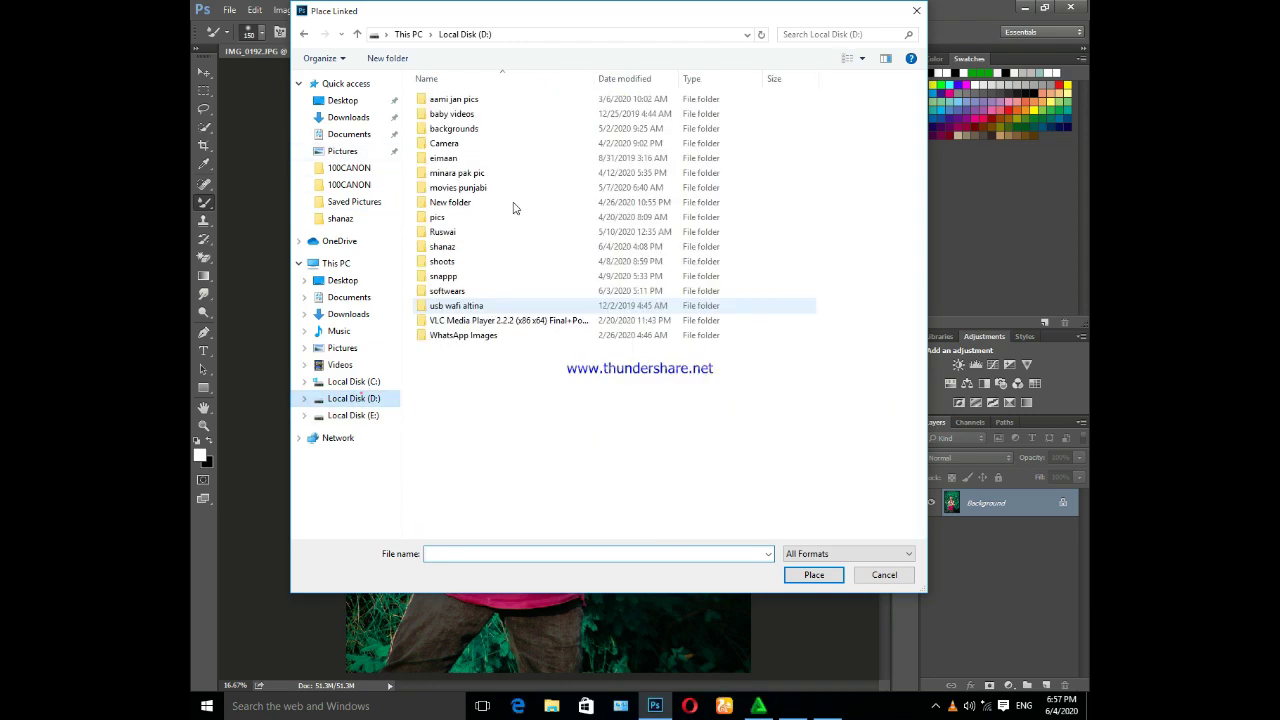
{"action": "double_click", "coordinate": [464, 135]}
Scroll through the backgrounds folder and place the skull tattoo image.
{"action": "scroll", "coordinate": [772, 180], "scroll_direction": "down", "scroll_amount": 3}
{"action": "scroll", "coordinate": [772, 180], "scroll_direction": "down", "scroll_amount": 3}
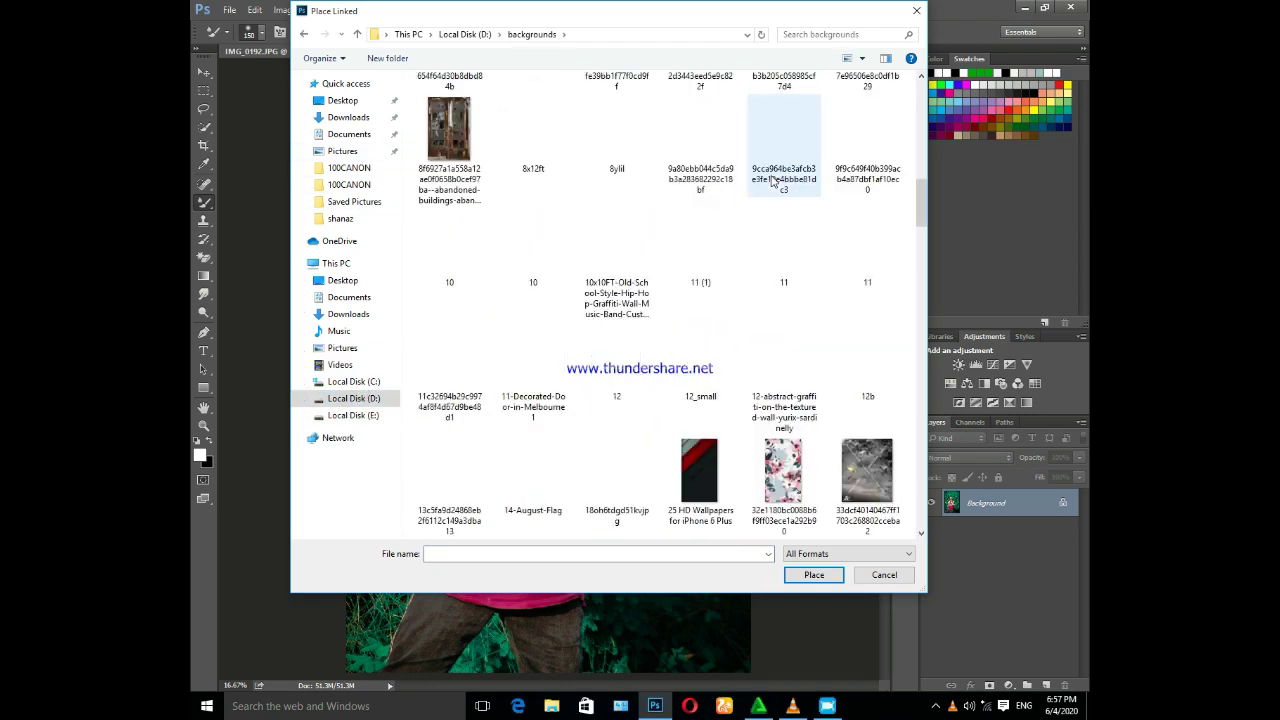
{"action": "scroll", "coordinate": [772, 180], "scroll_direction": "down", "scroll_amount": 5}
{"action": "scroll", "coordinate": [772, 180], "scroll_direction": "down", "scroll_amount": 5}
{"action": "scroll", "coordinate": [772, 180], "scroll_direction": "down", "scroll_amount": 5}
{"action": "scroll", "coordinate": [772, 180], "scroll_direction": "down", "scroll_amount": 5}
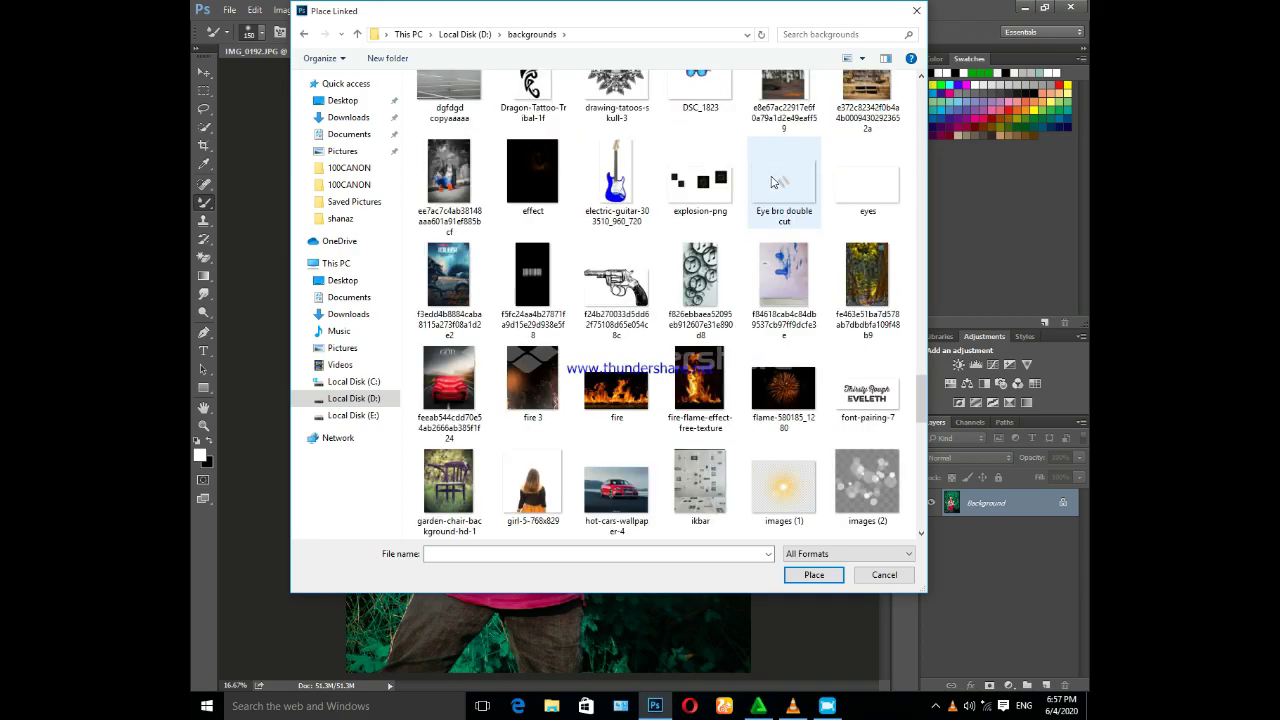
{"action": "scroll", "coordinate": [772, 181], "scroll_direction": "down", "scroll_amount": 5}
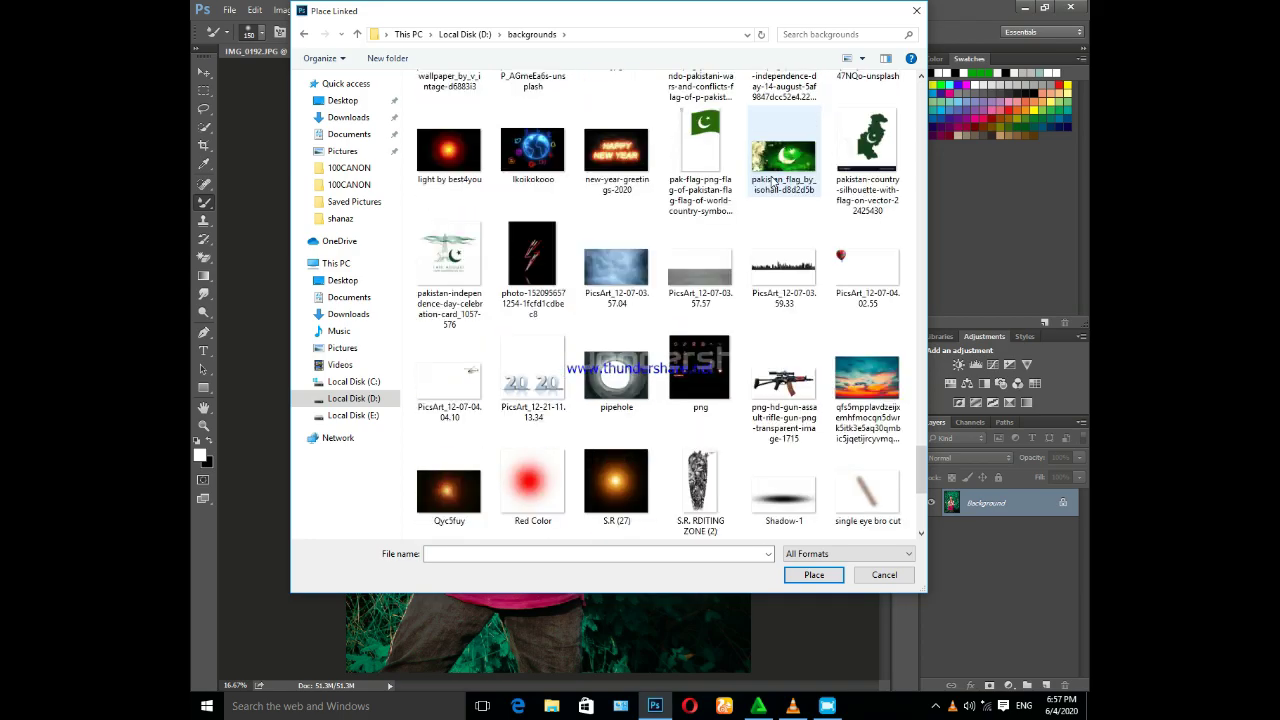
{"action": "scroll", "coordinate": [772, 181], "scroll_direction": "down", "scroll_amount": 5}
{"action": "scroll", "coordinate": [772, 182], "scroll_direction": "up", "scroll_amount": 5}
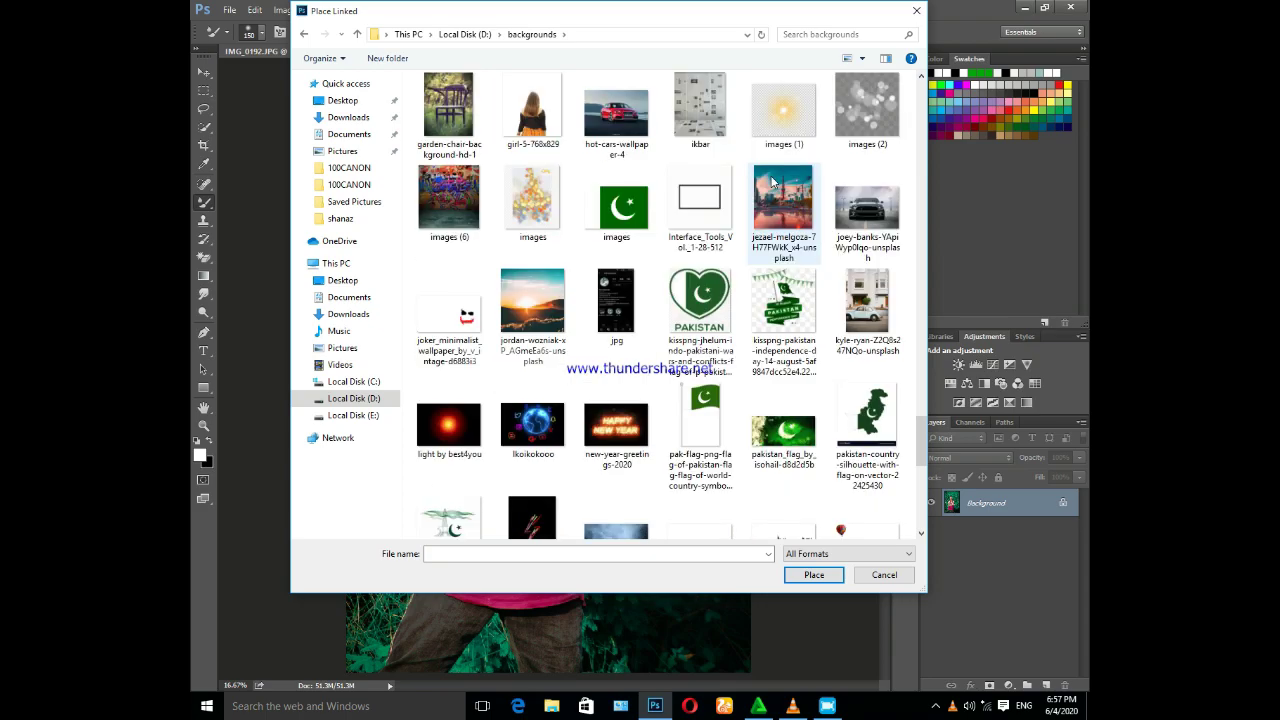
{"action": "scroll", "coordinate": [771, 182], "scroll_direction": "up", "scroll_amount": 5}
{"action": "double_click", "coordinate": [633, 306]}
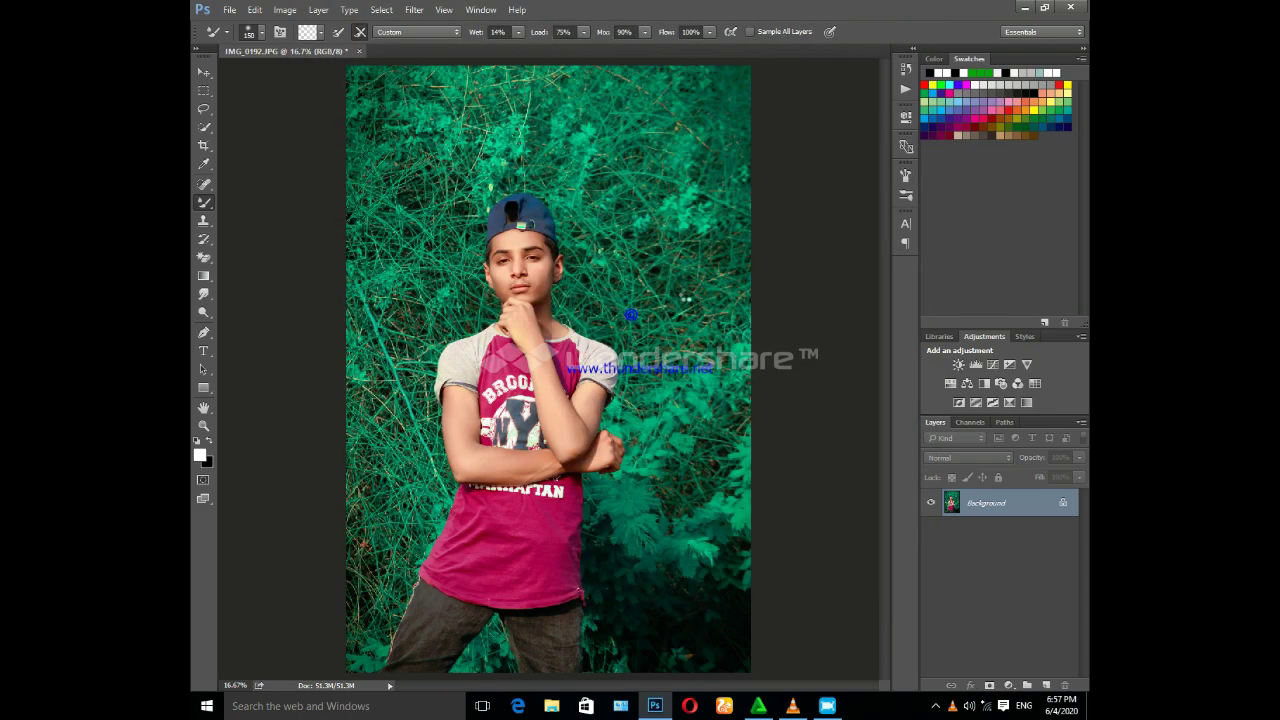
Drag the skull tattoo onto the upper arm, commit it, and zoom in.
{"action": "mouse_move", "coordinate": [545, 372]}
{"action": "left_mouse_down"}
{"action": "mouse_move", "coordinate": [468, 407]}
{"action": "mouse_move", "coordinate": [533, 447]}
{"action": "mouse_move", "coordinate": [482, 358]}
{"action": "mouse_move", "coordinate": [493, 369]}
{"action": "left_mouse_up"}
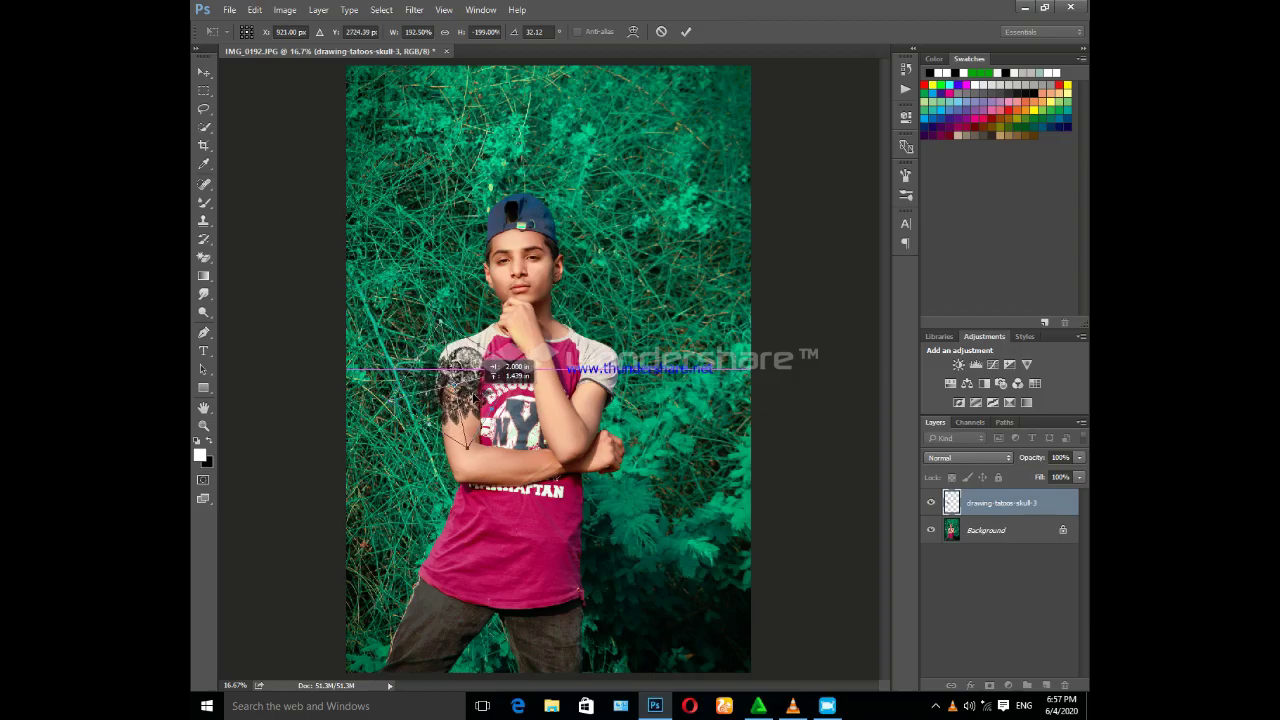
{"action": "left_click_drag", "start_coordinate": [493, 369], "coordinate": [491, 378]}
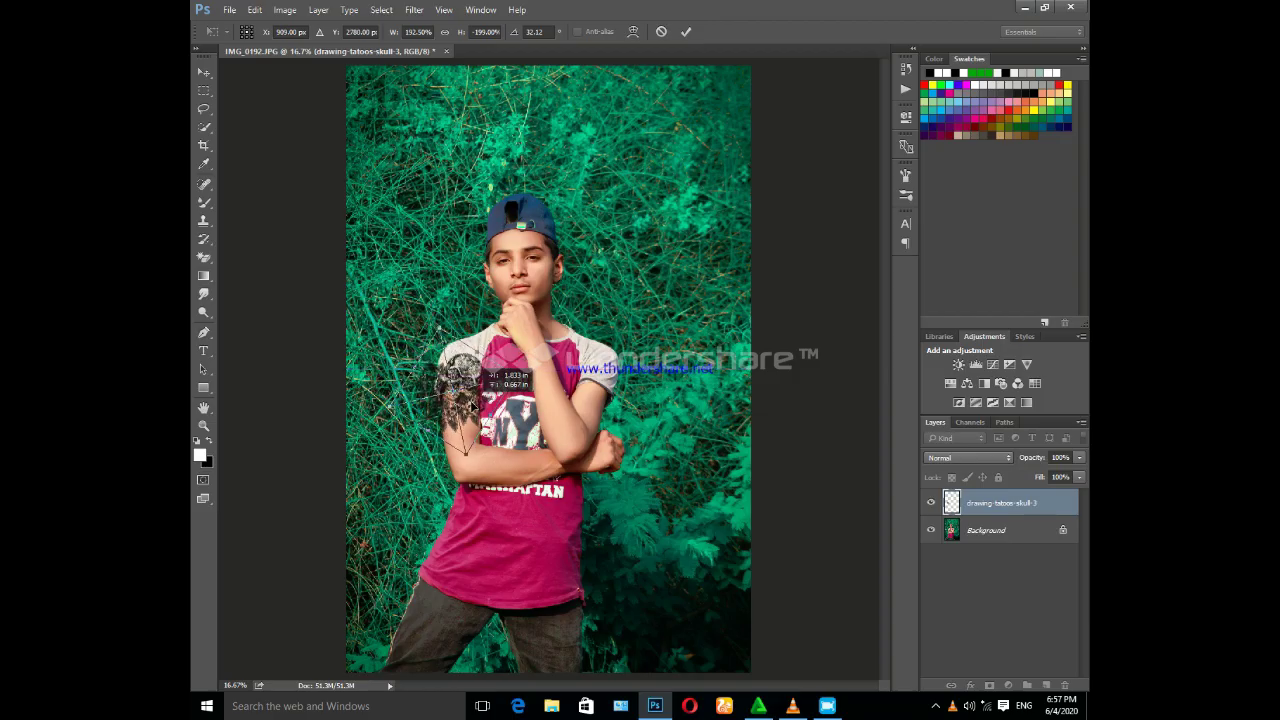
{"action": "left_click", "coordinate": [686, 31]}
{"action": "key", "text": "ctrl+plus"}
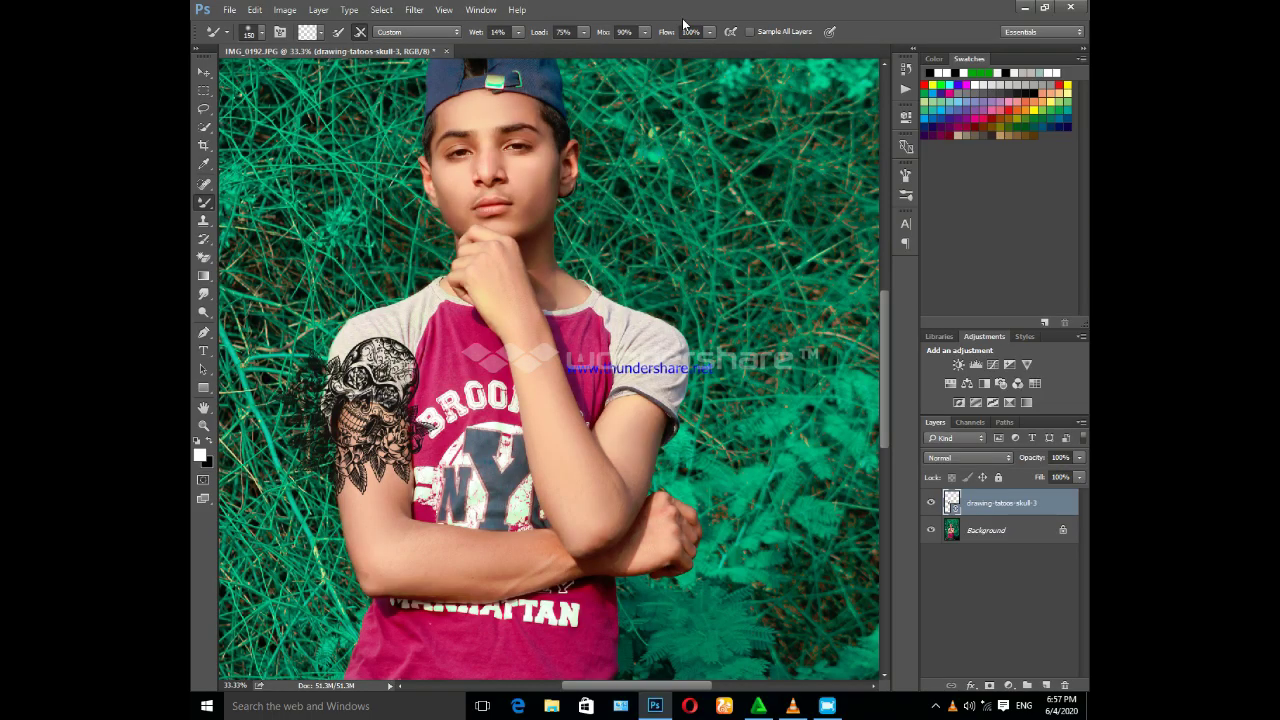
Rasterize the skull tattoo layer and set up a large soft Eraser brush.
{"action": "key", "text": "ctrl+plus"}
{"action": "left_click_drag", "start_coordinate": [611, 692], "coordinate": [576, 692]}
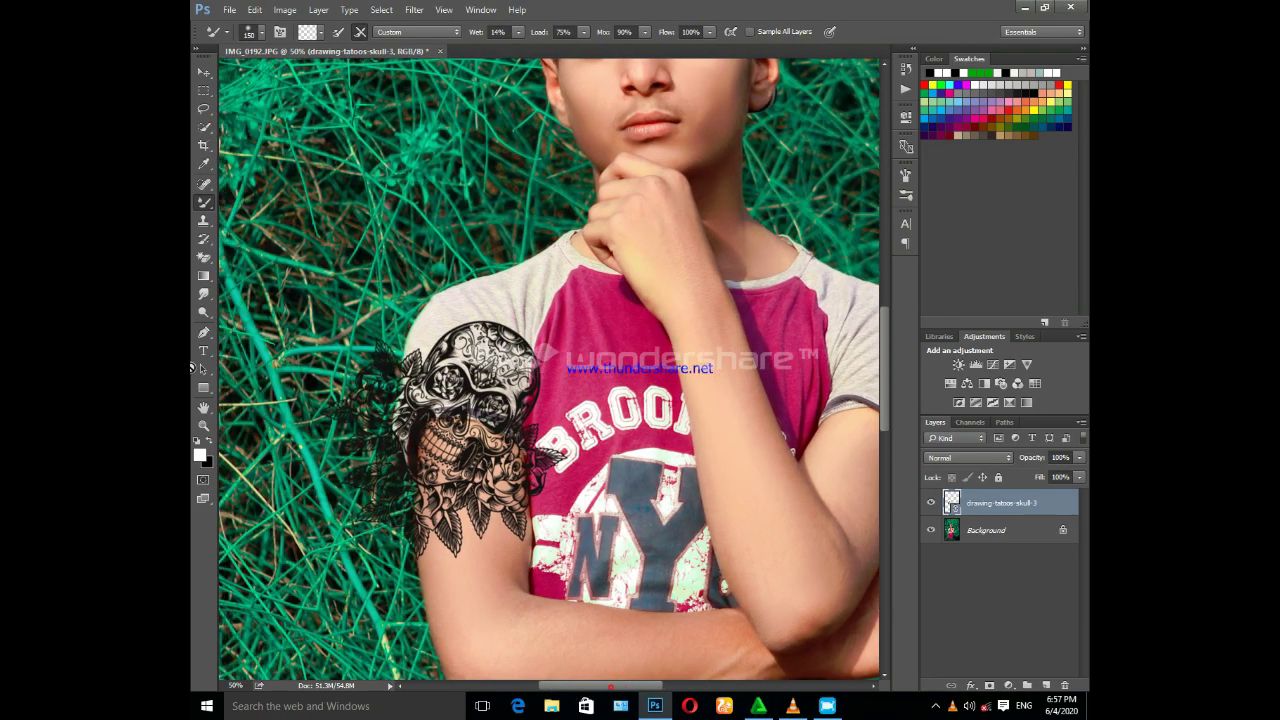
{"action": "right_click", "coordinate": [204, 257]}
{"action": "left_click", "coordinate": [255, 257]}
{"action": "left_click", "coordinate": [468, 266]}
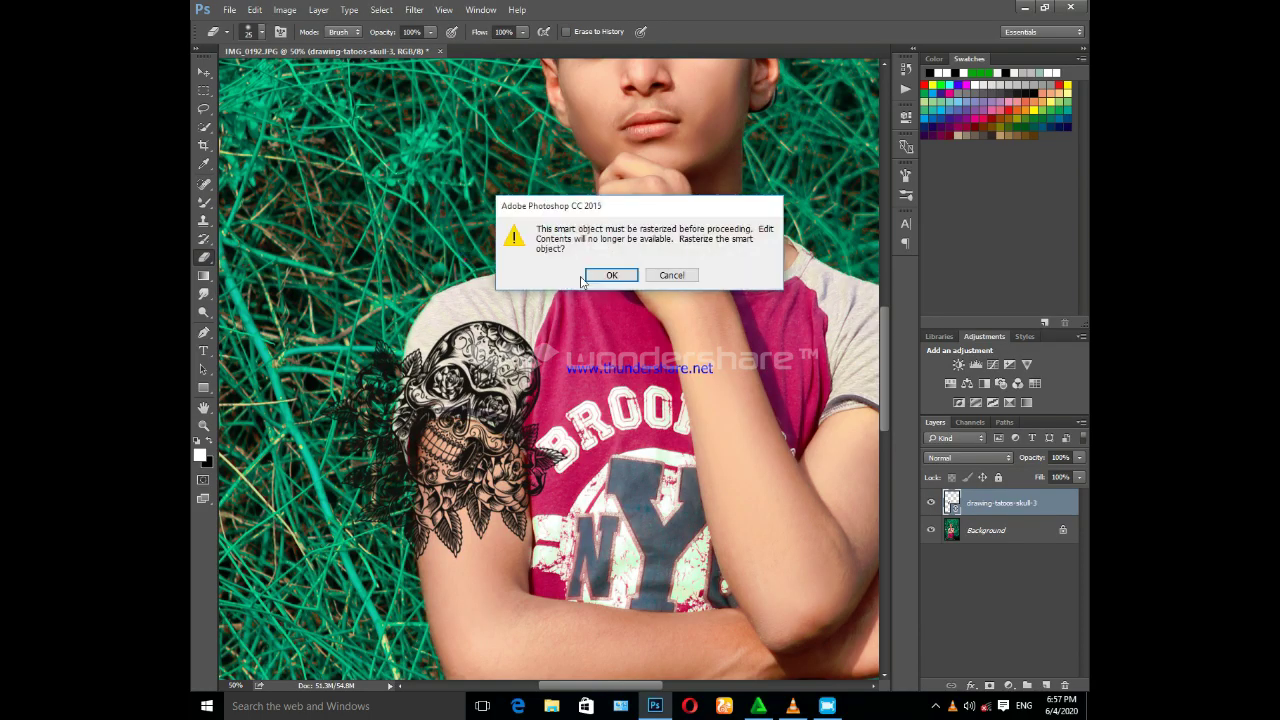
{"action": "left_click", "coordinate": [608, 274]}
{"action": "right_click", "coordinate": [565, 244]}
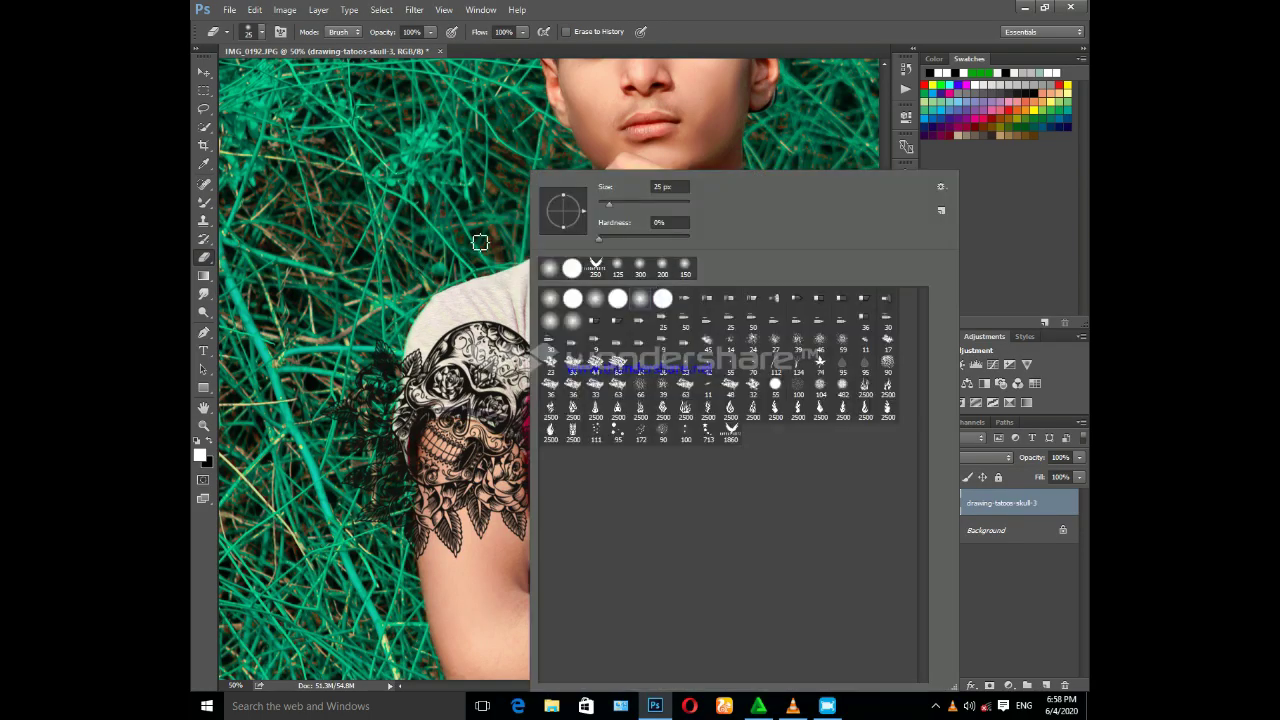
{"action": "left_click", "coordinate": [475, 242]}
Erase the skull tattoo where it spills onto the sleeve, shoulder and grass.
{"action": "mouse_move", "coordinate": [507, 376]}
{"action": "left_mouse_down"}
{"action": "mouse_move", "coordinate": [524, 332]}
{"action": "mouse_move", "coordinate": [558, 440]}
{"action": "left_mouse_up"}
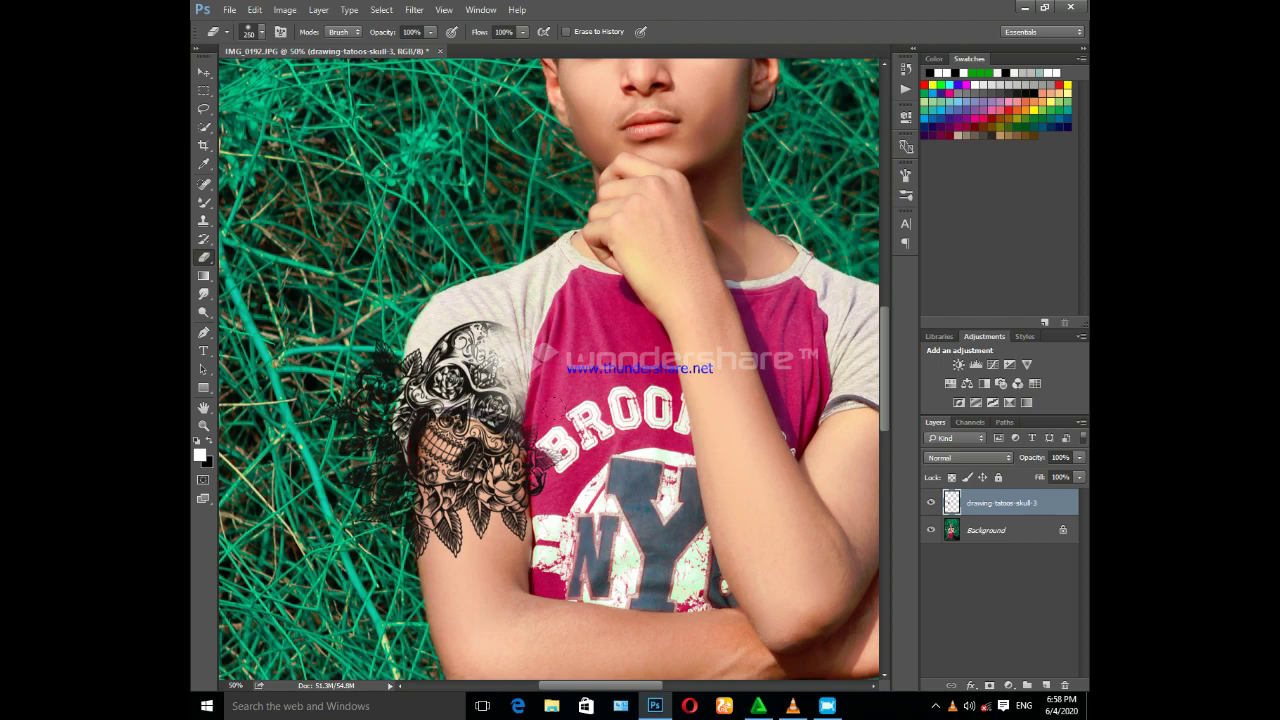
{"action": "key", "text": "bracketright"}
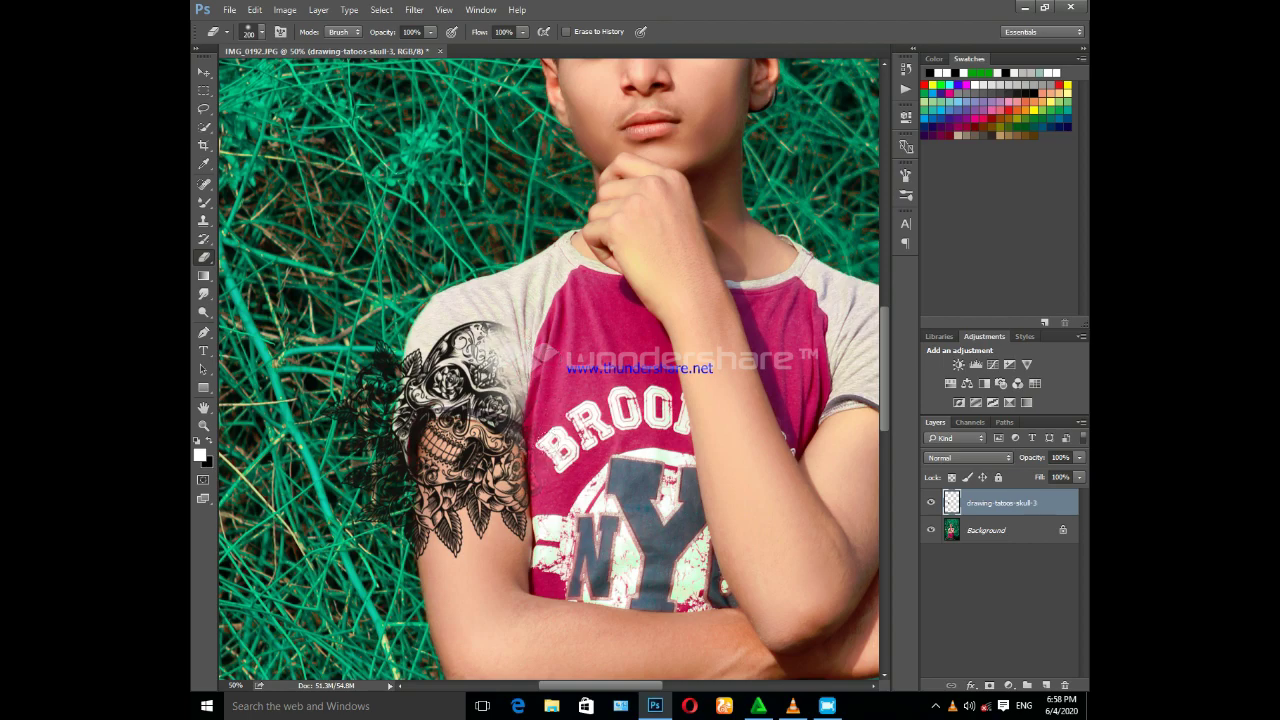
{"action": "left_click_drag", "start_coordinate": [500, 420], "coordinate": [435, 340]}
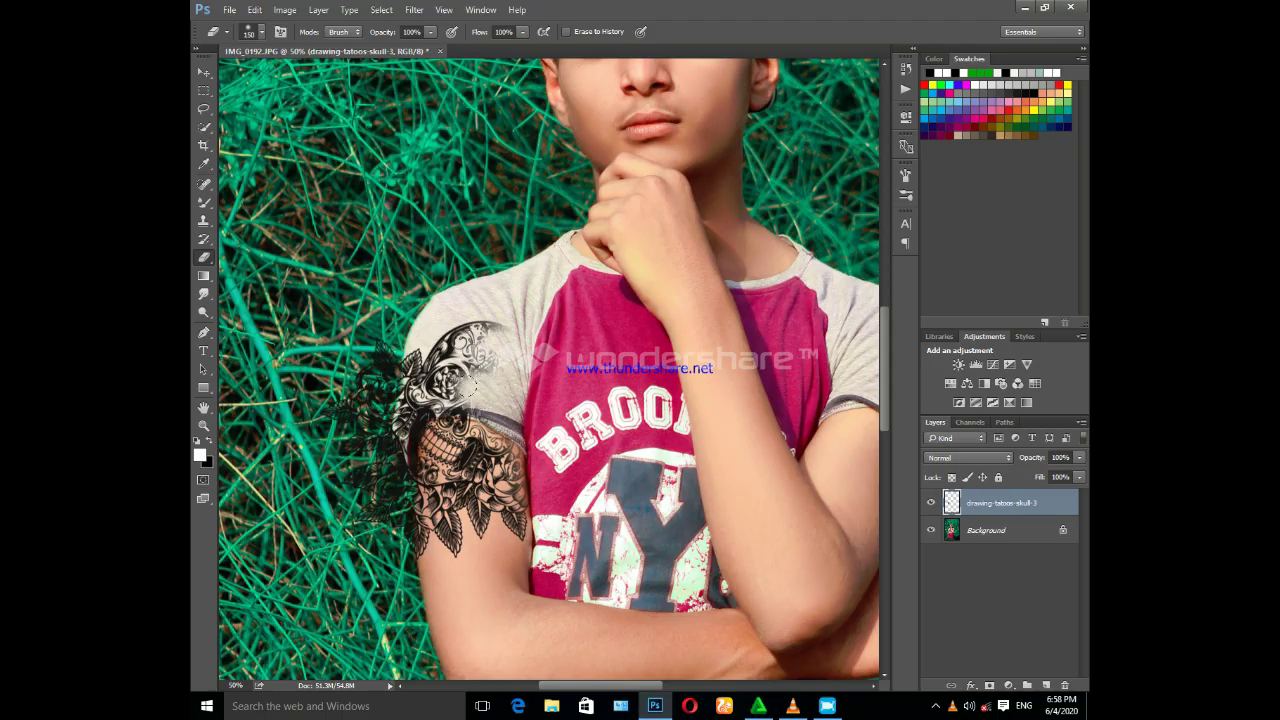
{"action": "mouse_move", "coordinate": [360, 395]}
{"action": "left_mouse_down"}
{"action": "mouse_move", "coordinate": [370, 500]}
{"action": "mouse_move", "coordinate": [400, 525]}
{"action": "mouse_move", "coordinate": [370, 435]}
{"action": "mouse_move", "coordinate": [405, 380]}
{"action": "mouse_move", "coordinate": [453, 376]}
{"action": "mouse_move", "coordinate": [420, 418]}
{"action": "left_mouse_up"}
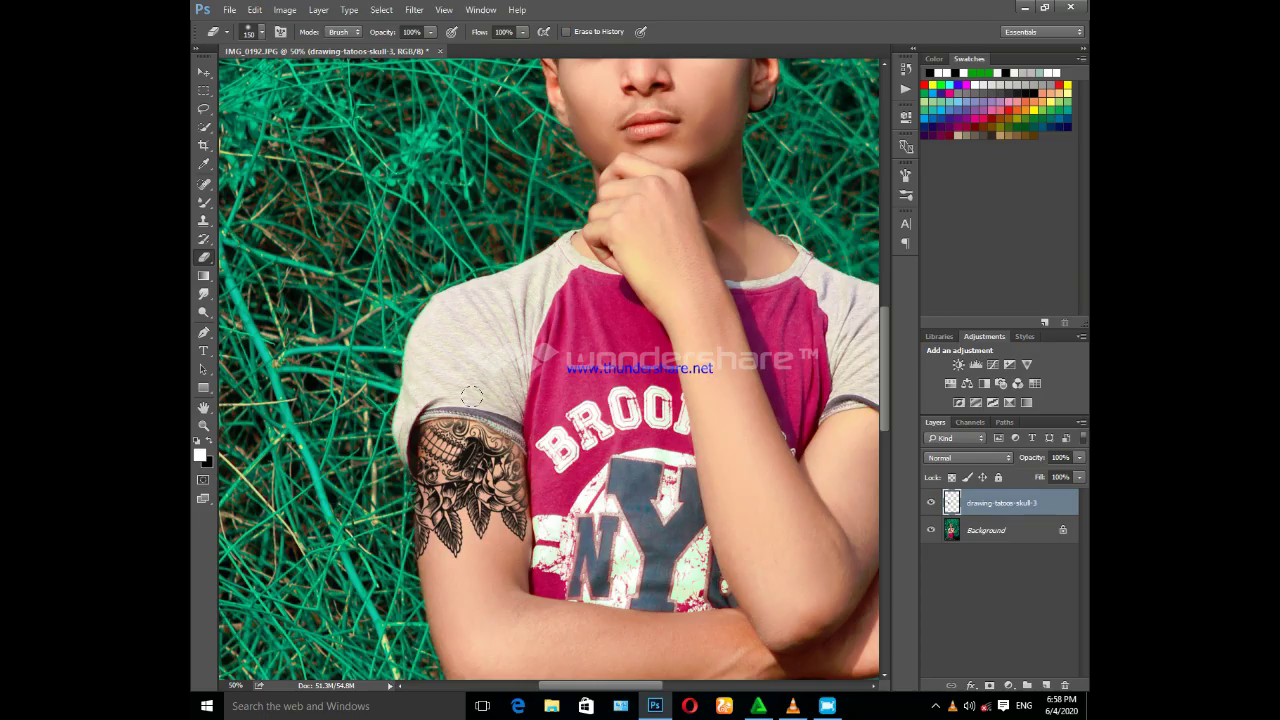
{"action": "left_click_drag", "start_coordinate": [440, 397], "coordinate": [405, 422]}
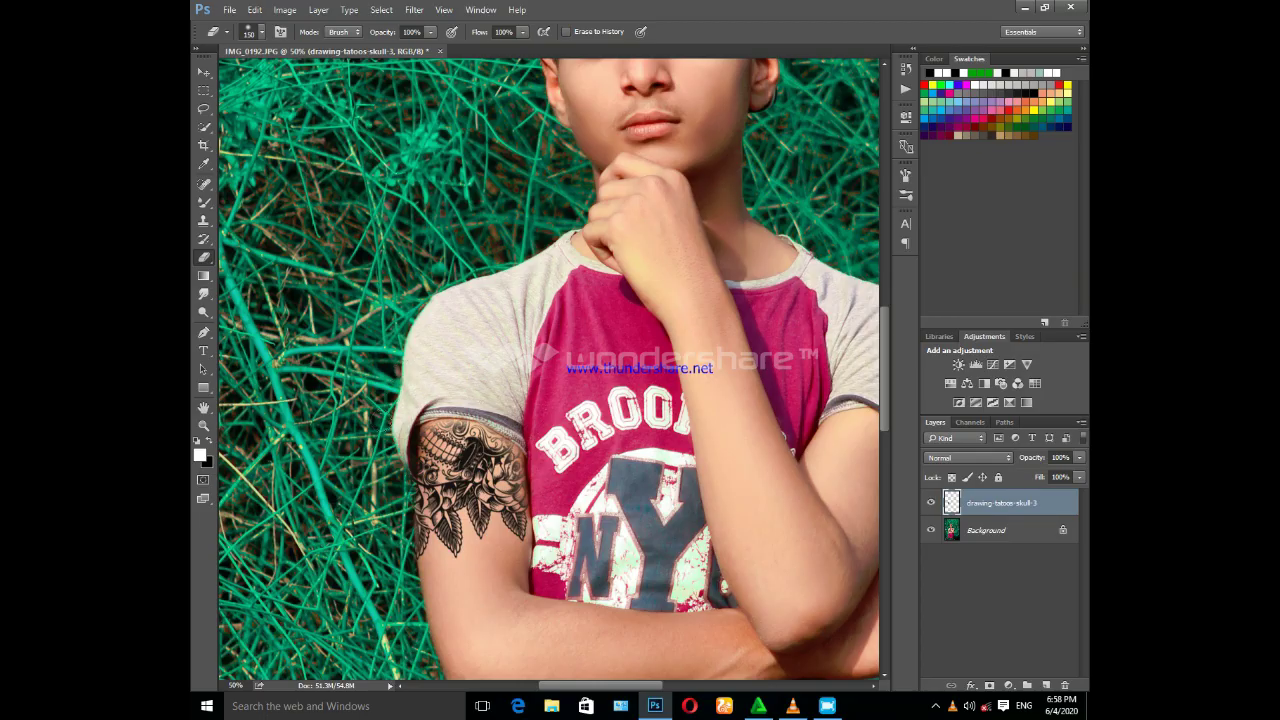
{"action": "key", "text": "ctrl+alt+z"}
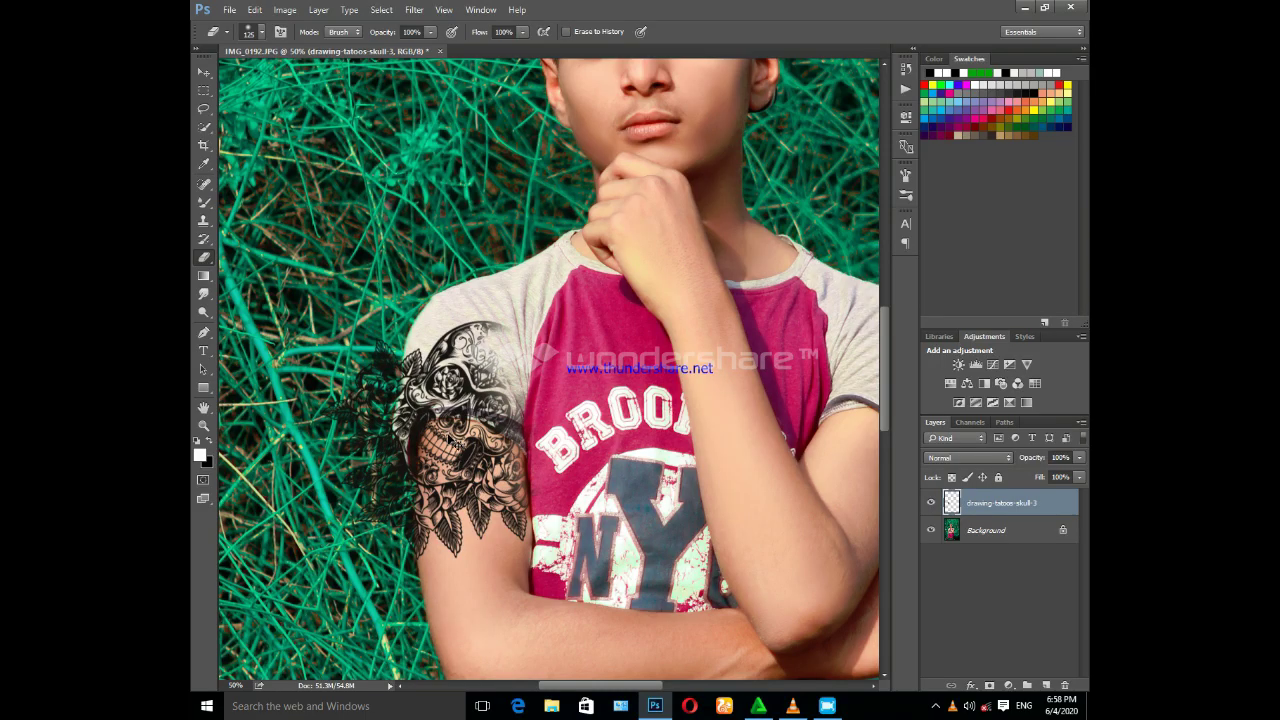
{"action": "mouse_move", "coordinate": [485, 395]}
{"action": "left_mouse_down"}
{"action": "mouse_move", "coordinate": [515, 416]}
{"action": "mouse_move", "coordinate": [512, 430]}
{"action": "mouse_move", "coordinate": [442, 394]}
{"action": "mouse_move", "coordinate": [401, 430]}
{"action": "mouse_move", "coordinate": [397, 510]}
{"action": "mouse_move", "coordinate": [345, 400]}
{"action": "mouse_move", "coordinate": [400, 350]}
{"action": "mouse_move", "coordinate": [470, 340]}
{"action": "mouse_move", "coordinate": [481, 386]}
{"action": "mouse_move", "coordinate": [440, 416]}
{"action": "mouse_move", "coordinate": [460, 385]}
{"action": "mouse_move", "coordinate": [513, 407]}
{"action": "left_mouse_up"}
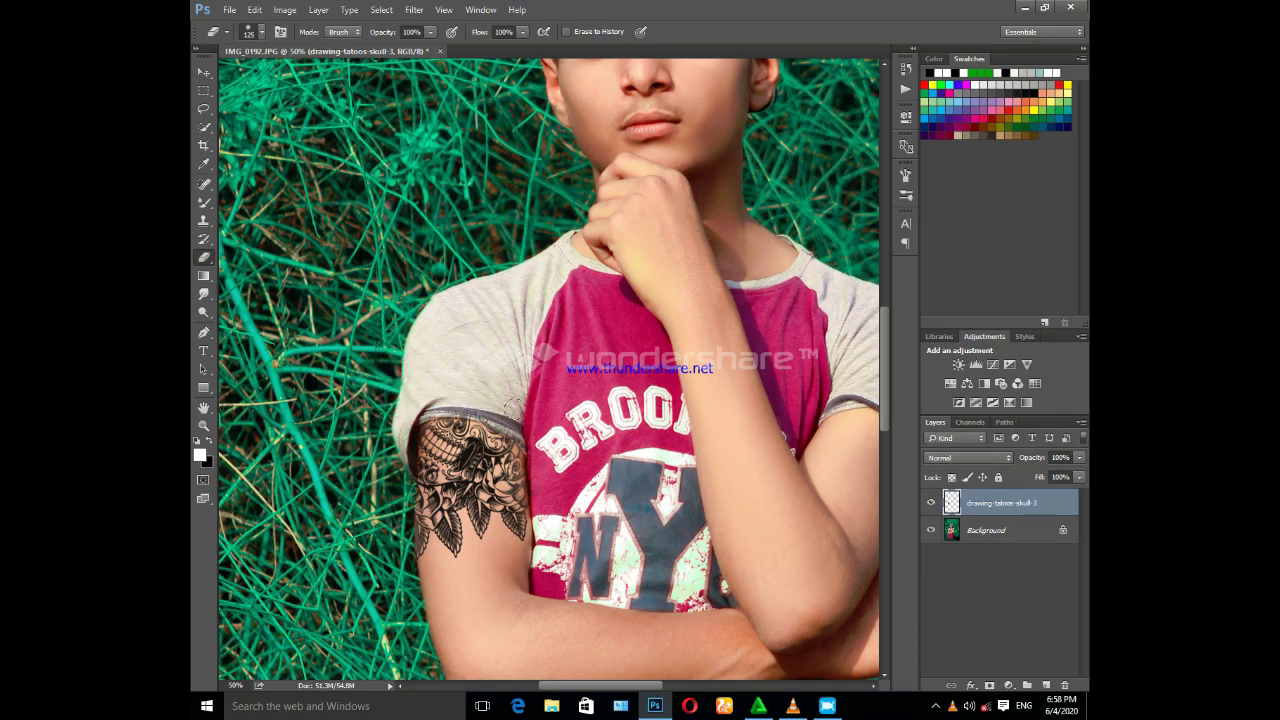
{"action": "mouse_move", "coordinate": [360, 472]}
{"action": "left_mouse_down"}
{"action": "mouse_move", "coordinate": [404, 462]}
{"action": "mouse_move", "coordinate": [386, 455]}
{"action": "left_mouse_up"}
{"action": "key", "text": "ctrl+minus"}
{"action": "key", "text": "ctrl+minus"}
{"action": "key", "text": "ctrl+minus"}
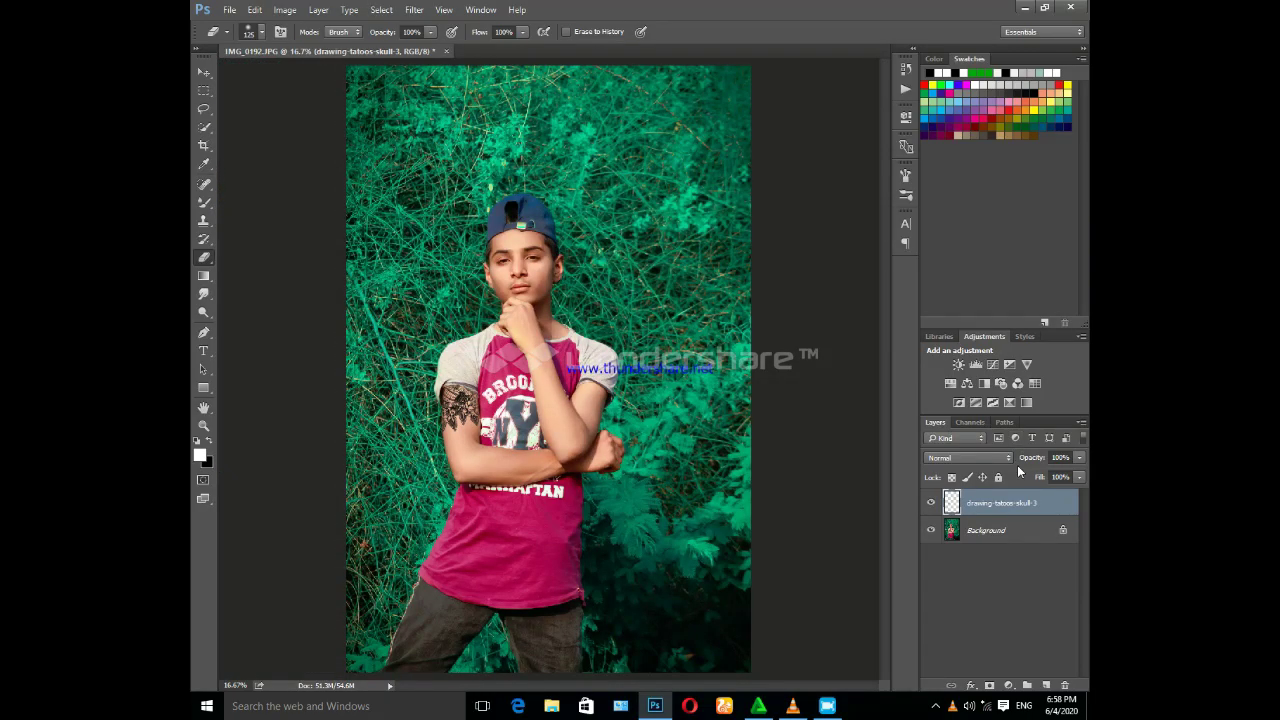
Try Screen and other blend modes on the tattoo layer, then lower its opacity.
{"action": "left_click", "coordinate": [1012, 458]}
{"action": "left_click", "coordinate": [949, 279]}
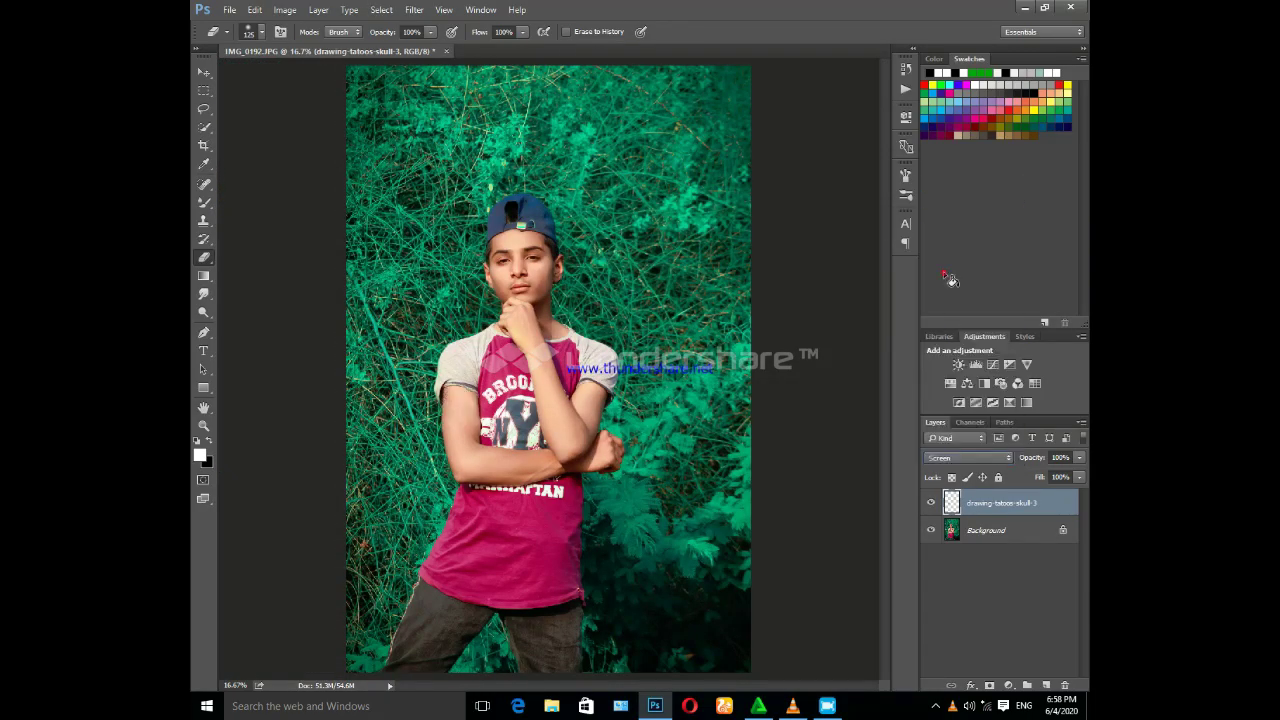
{"action": "key", "text": "Up"}
{"action": "key", "text": "Up"}
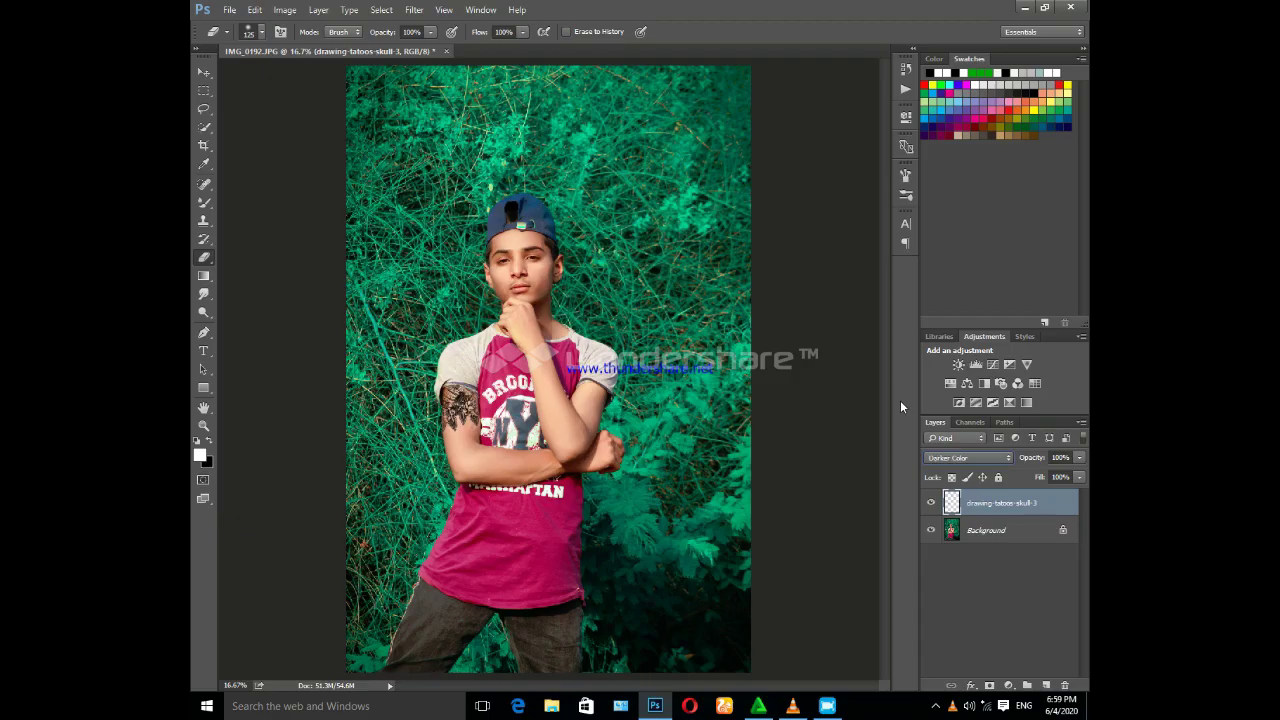
{"action": "key", "text": "Up"}
{"action": "key", "text": "Up"}
{"action": "key", "text": "Up"}
{"action": "key", "text": "Up"}
{"action": "key", "text": "Up"}
{"action": "key", "text": "Up"}
{"action": "left_click", "coordinate": [1078, 458]}
{"action": "mouse_move", "coordinate": [1076, 475]}
{"action": "left_mouse_down"}
{"action": "mouse_move", "coordinate": [1023, 486]}
{"action": "mouse_move", "coordinate": [1036, 486]}
{"action": "left_mouse_up"}
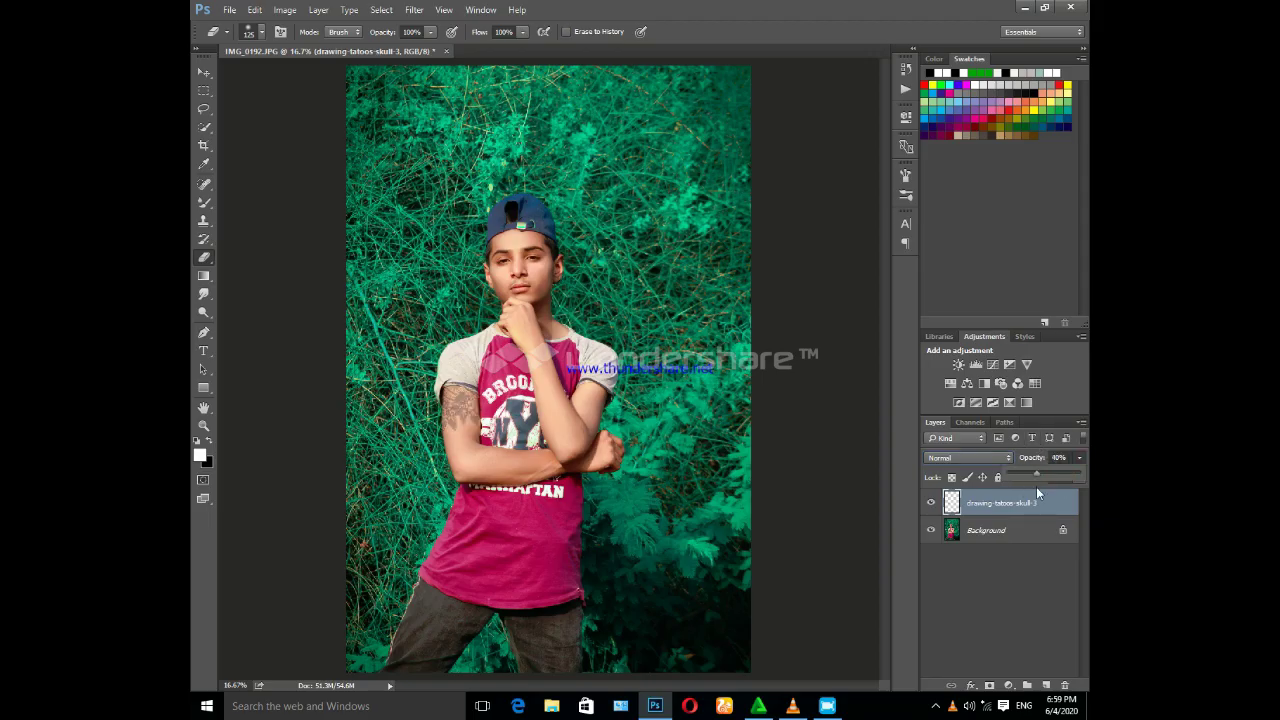
{"action": "left_click", "coordinate": [966, 578]}
Merge the tattoo layer into the Background photo.
{"action": "left_click", "coordinate": [993, 508]}
{"action": "left_click", "coordinate": [1000, 532], "text": "shift"}
{"action": "key", "text": "ctrl+e"}
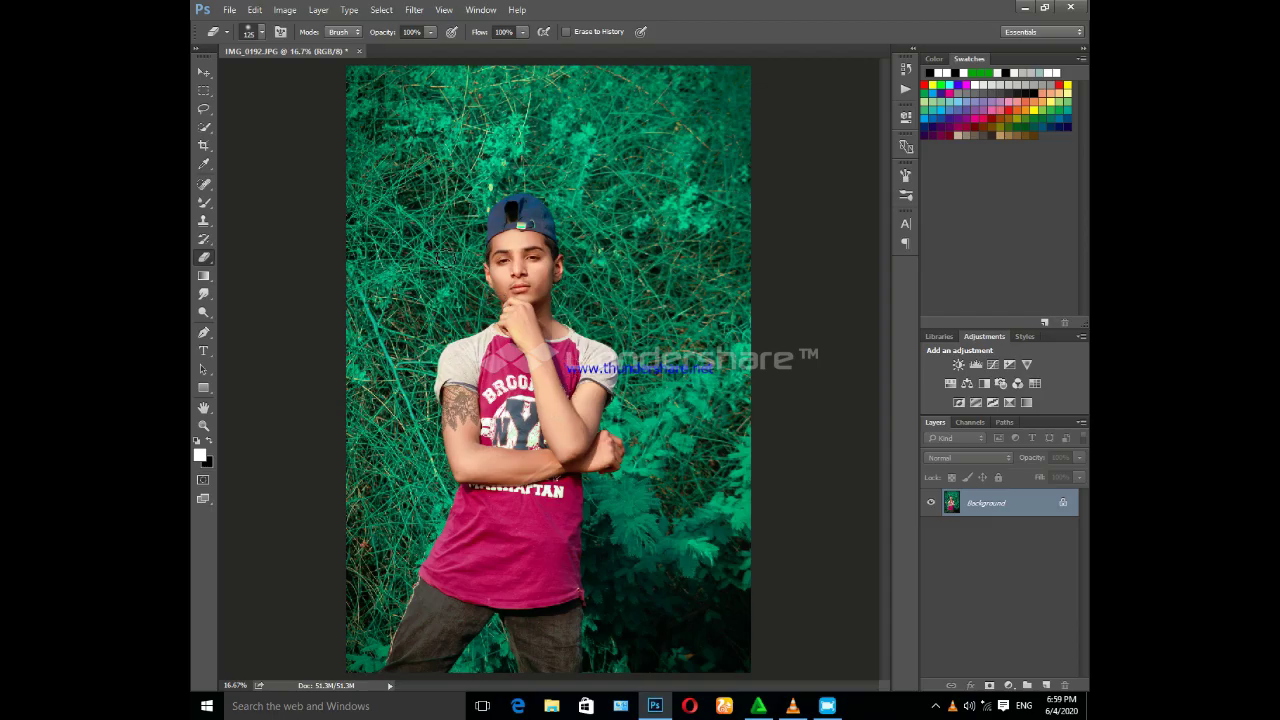
Place the linked script image '1 (45)' into the photo.
{"action": "left_click", "coordinate": [229, 10]}
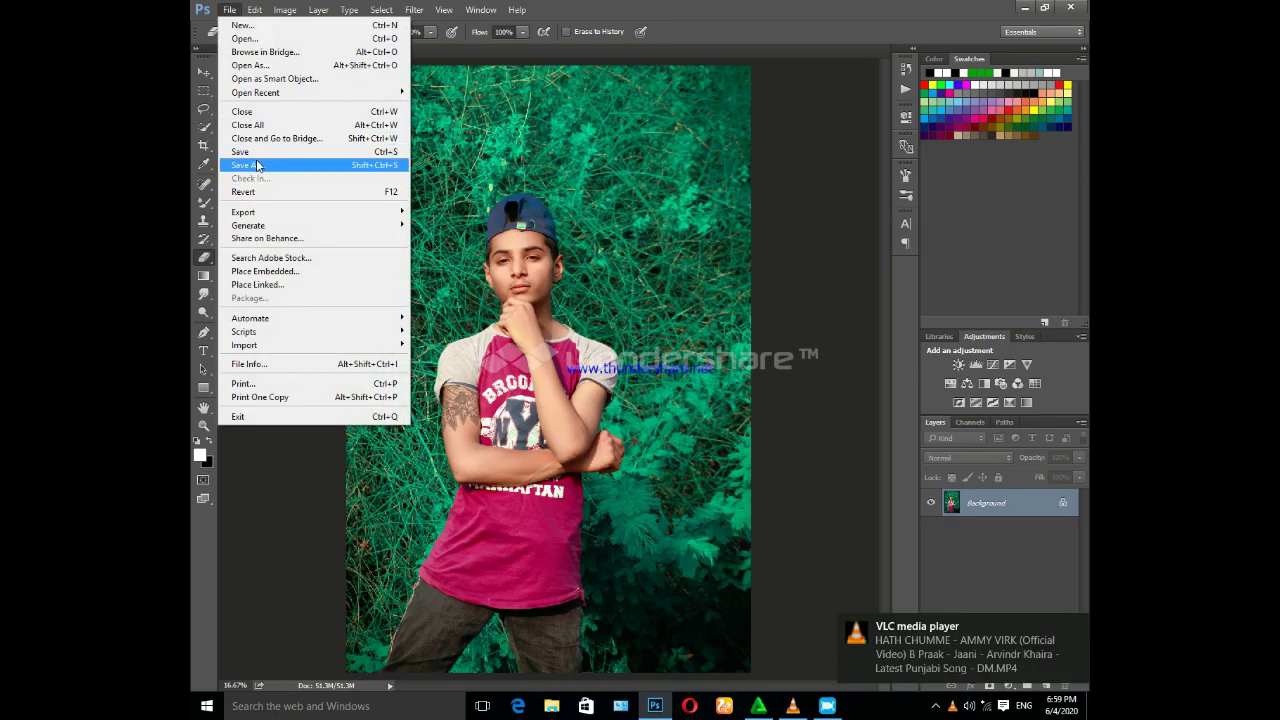
{"action": "left_click", "coordinate": [256, 285]}
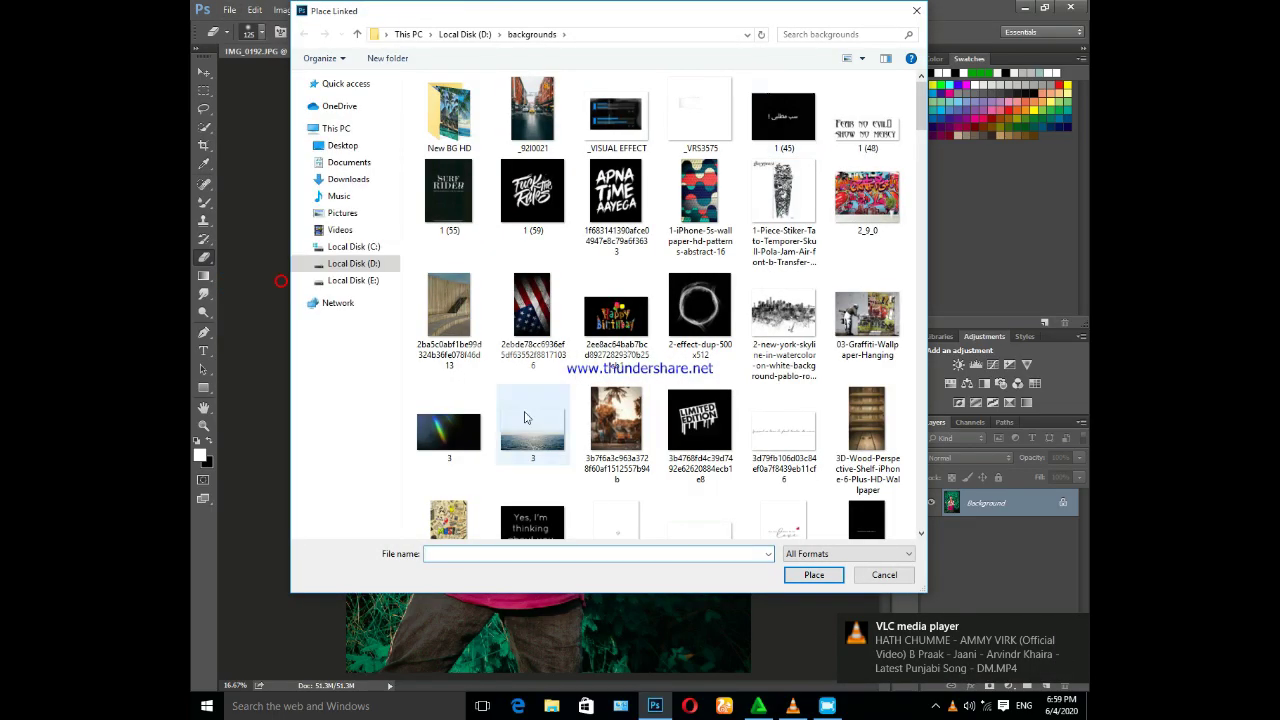
{"action": "double_click", "coordinate": [783, 115]}
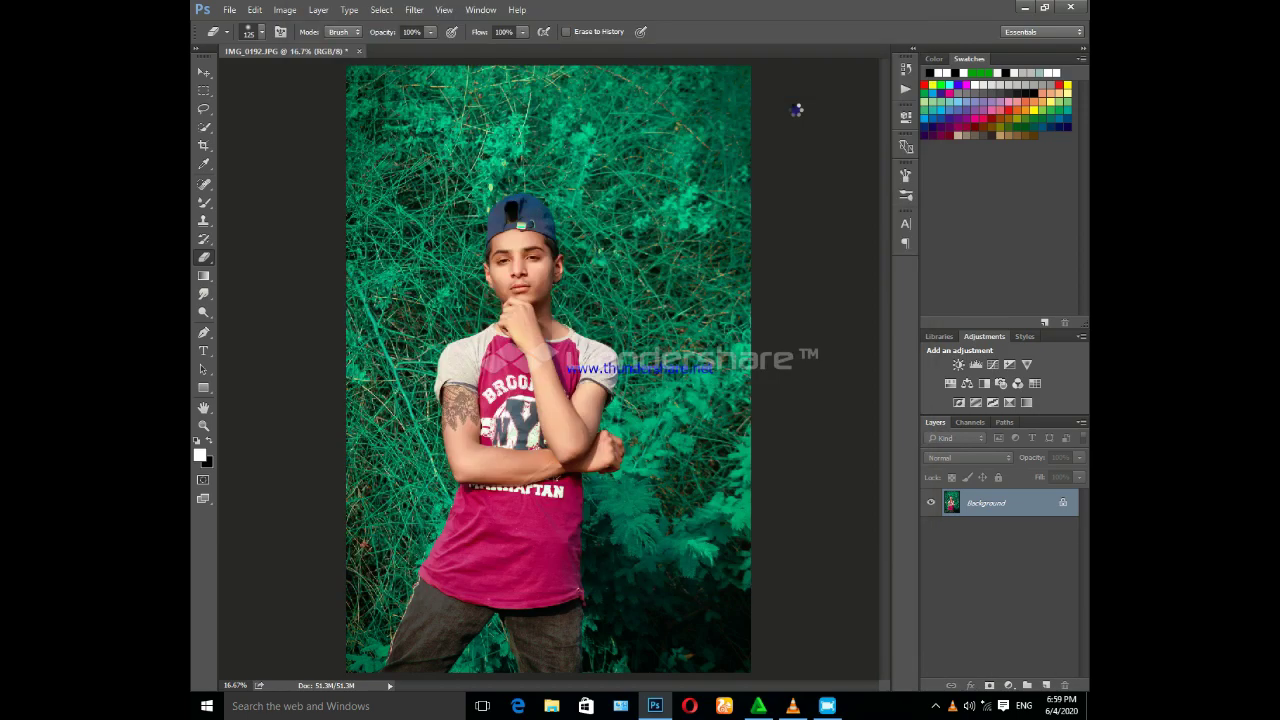
{"action": "key", "text": "ctrl+plus"}
{"action": "key", "text": "ctrl+plus"}
{"action": "key", "text": "ctrl+plus"}
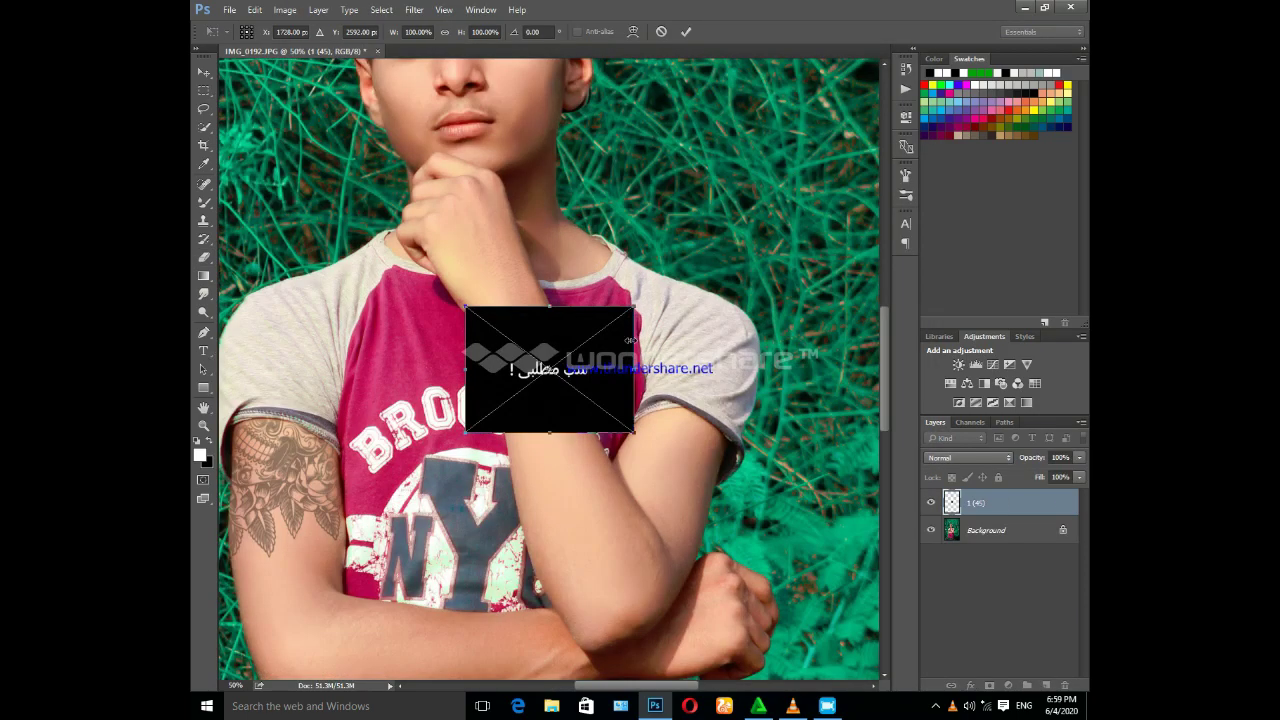
Rotate the script image about 72° and position it across the forearm.
{"action": "left_click_drag", "start_coordinate": [645, 432], "coordinate": [522, 485]}
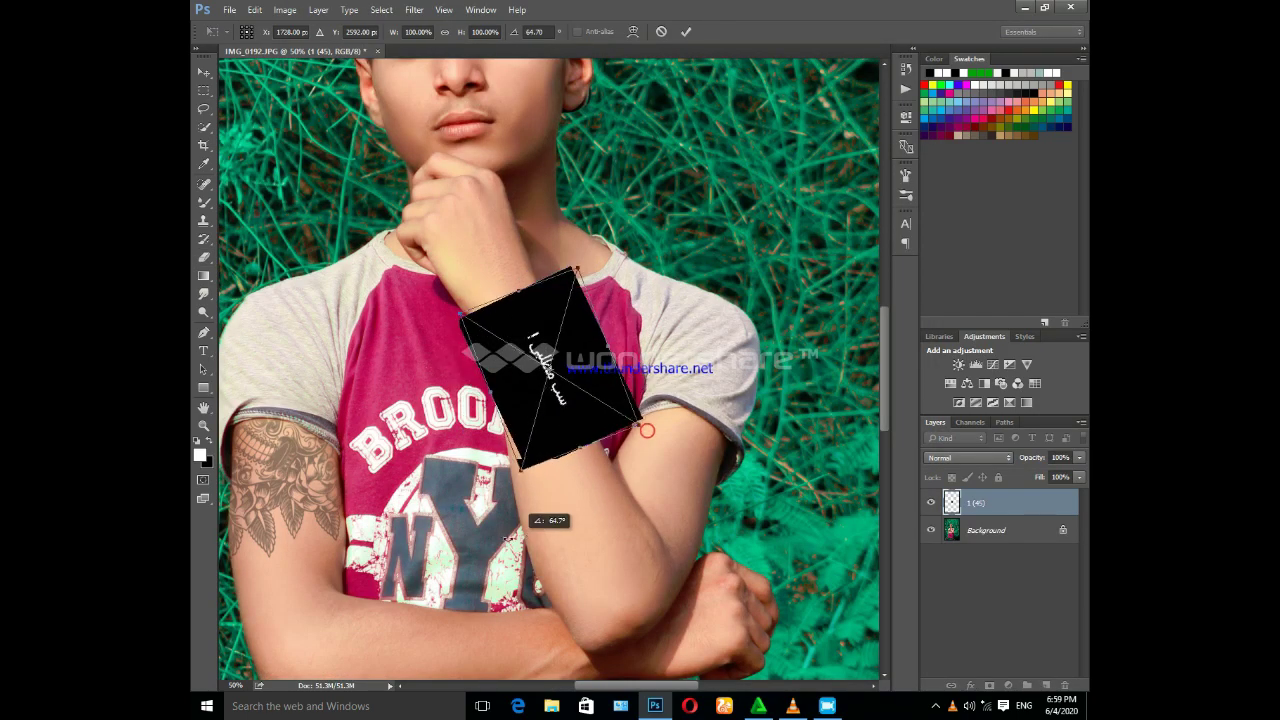
{"action": "left_click_drag", "start_coordinate": [543, 410], "coordinate": [530, 440]}
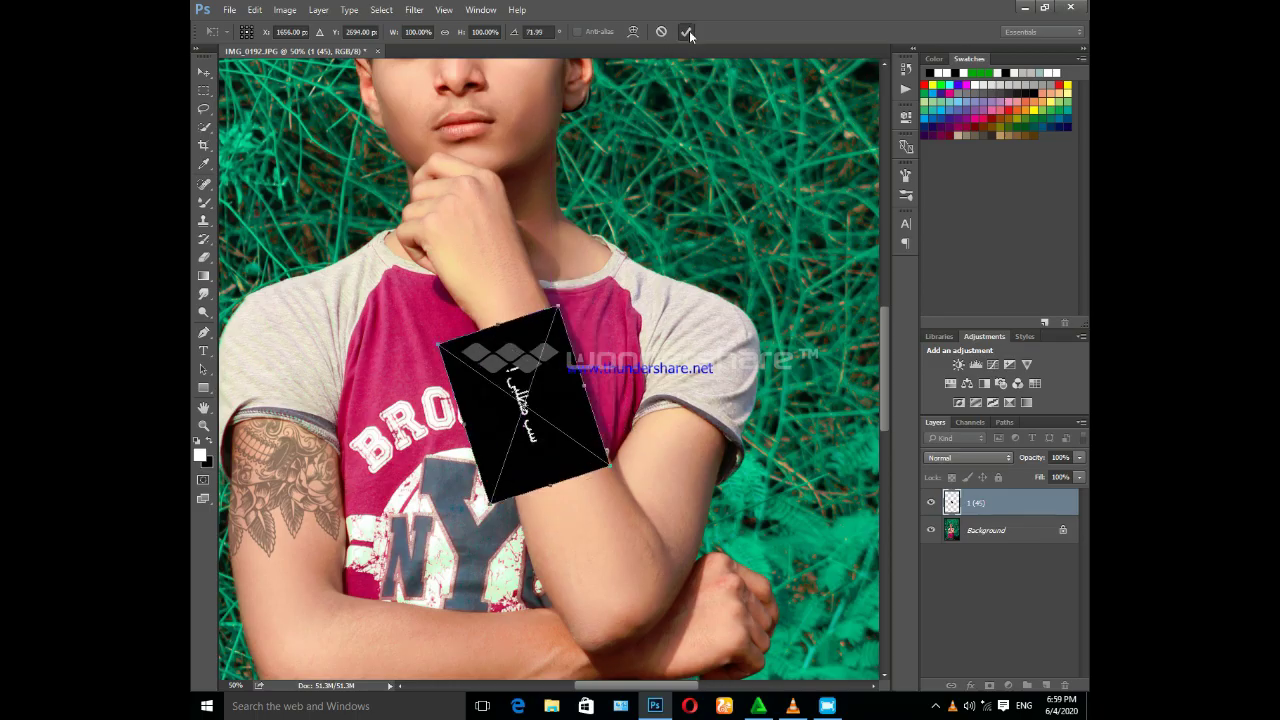
{"action": "key", "text": "Return"}
Step through the script layer's blend modes from Darken to hide its black background.
{"action": "key", "text": "e"}
{"action": "left_click", "coordinate": [967, 457]}
{"action": "left_click", "coordinate": [953, 211]}
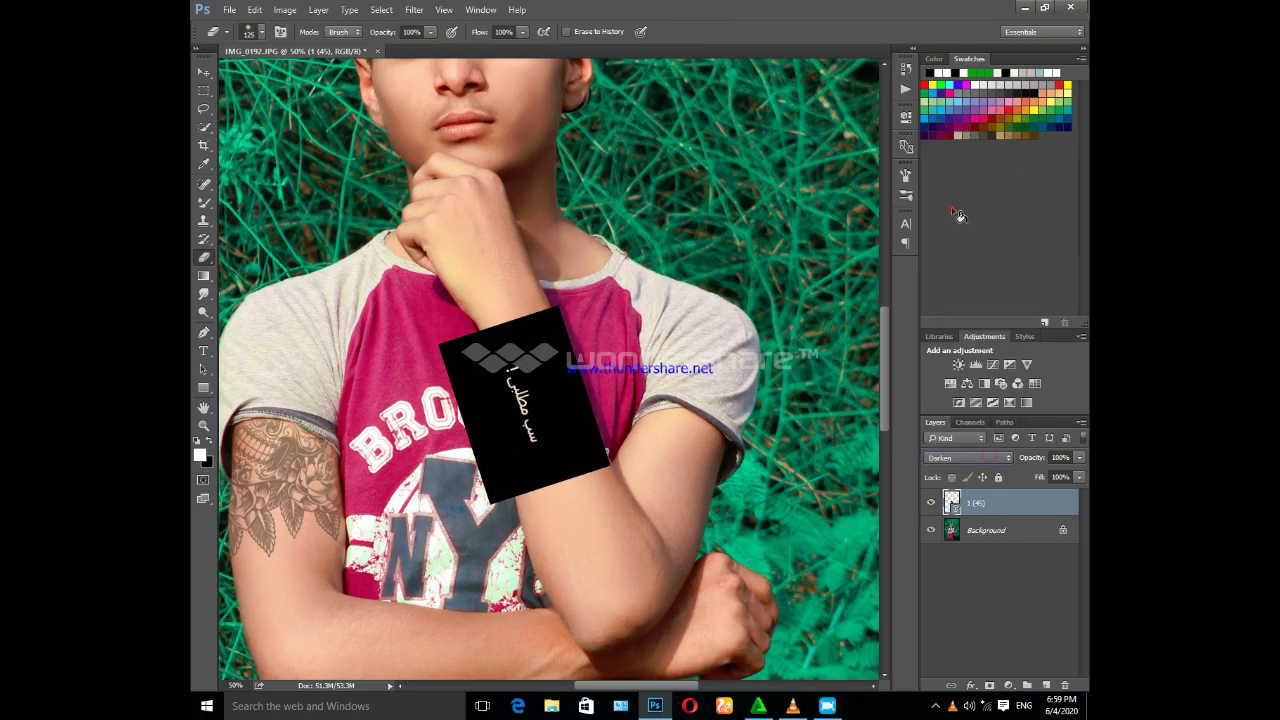
{"action": "key", "text": "Down"}
{"action": "key", "text": "Down"}
{"action": "key", "text": "Down"}
{"action": "key", "text": "Down"}
{"action": "key", "text": "Down"}
{"action": "key", "text": "Down"}
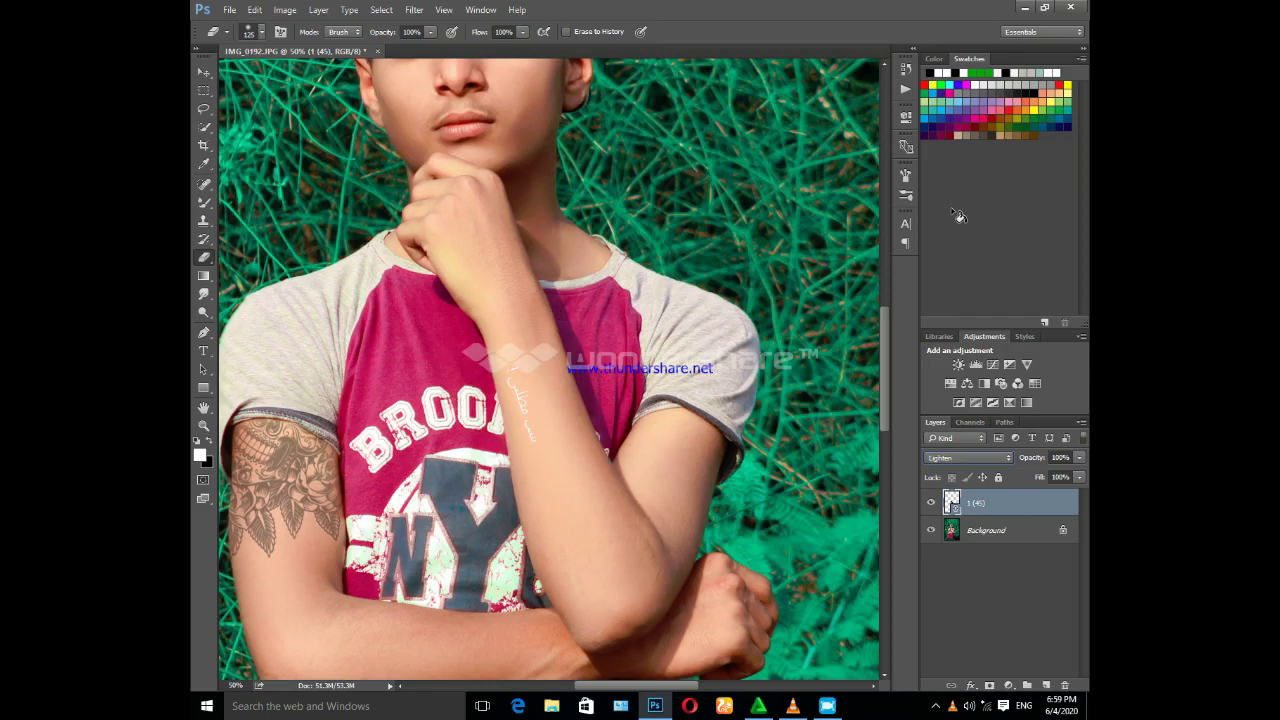
{"action": "key", "text": "Down"}
{"action": "key", "text": "Down"}
{"action": "key", "text": "Down"}
{"action": "key", "text": "Down"}
{"action": "key", "text": "Down"}
{"action": "key", "text": "Down"}
{"action": "key", "text": "Down"}
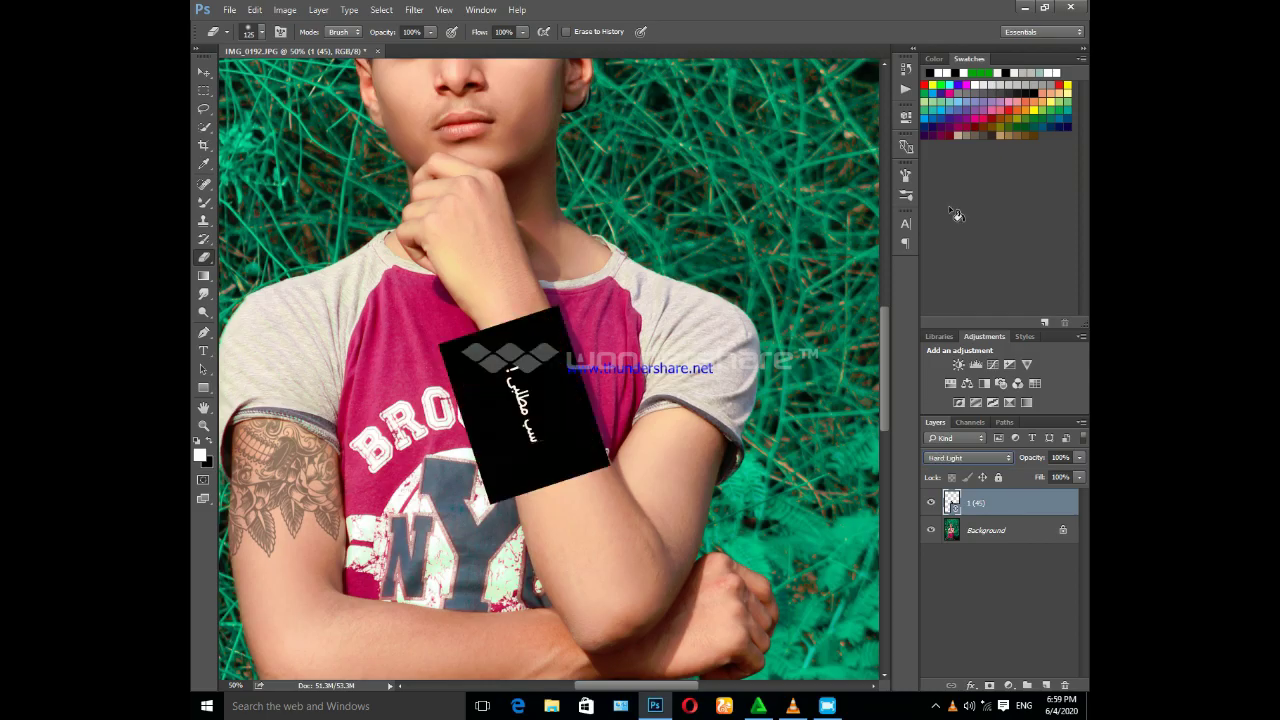
{"action": "key", "text": "Down"}
{"action": "key", "text": "Down"}
{"action": "key", "text": "Down"}
{"action": "key", "text": "Down"}
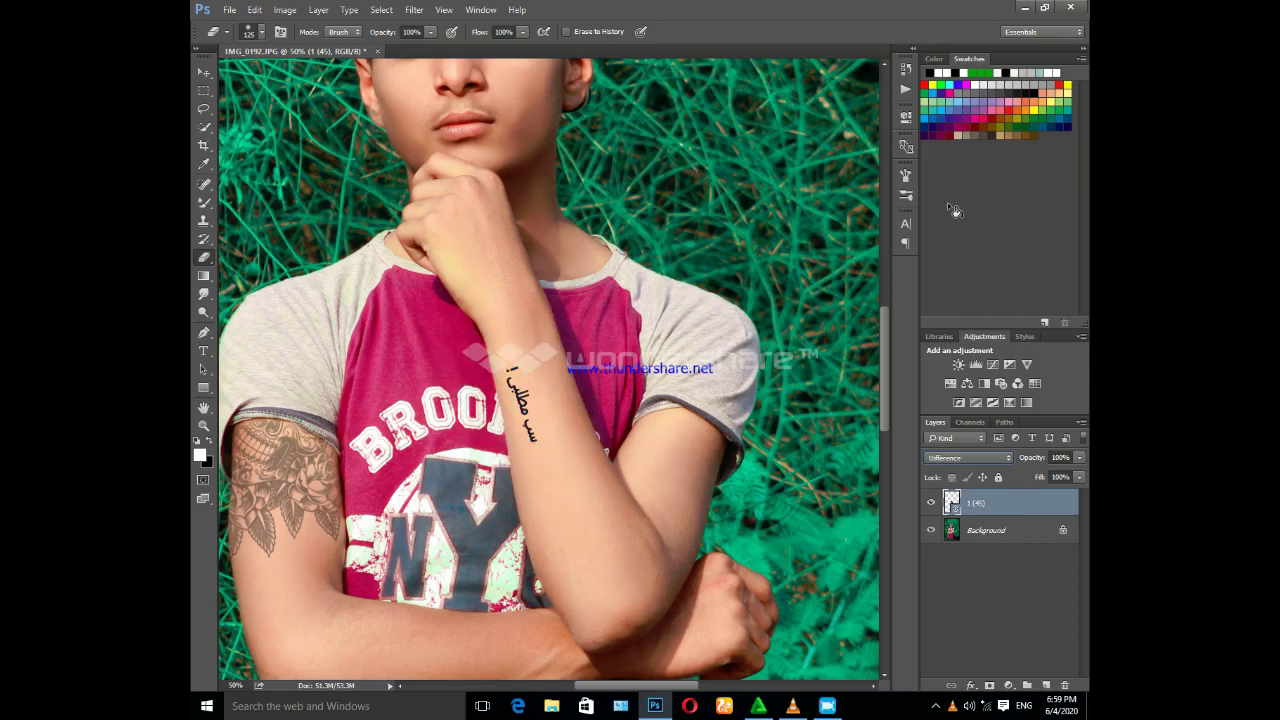
Fine-tune the script's rotation to about 72° so it follows the forearm.
{"action": "key", "text": "ctrl+t"}
{"action": "left_click_drag", "start_coordinate": [545, 406], "coordinate": [547, 408]}
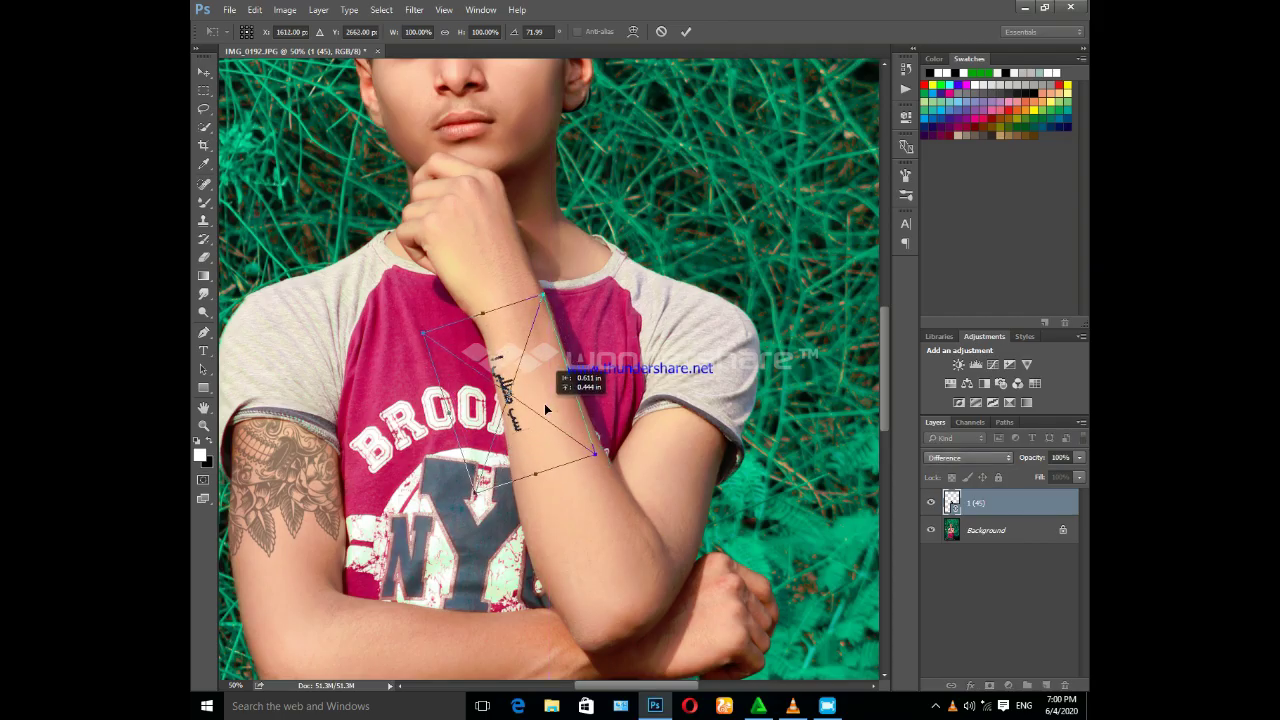
{"action": "left_click_drag", "start_coordinate": [614, 478], "coordinate": [625, 457]}
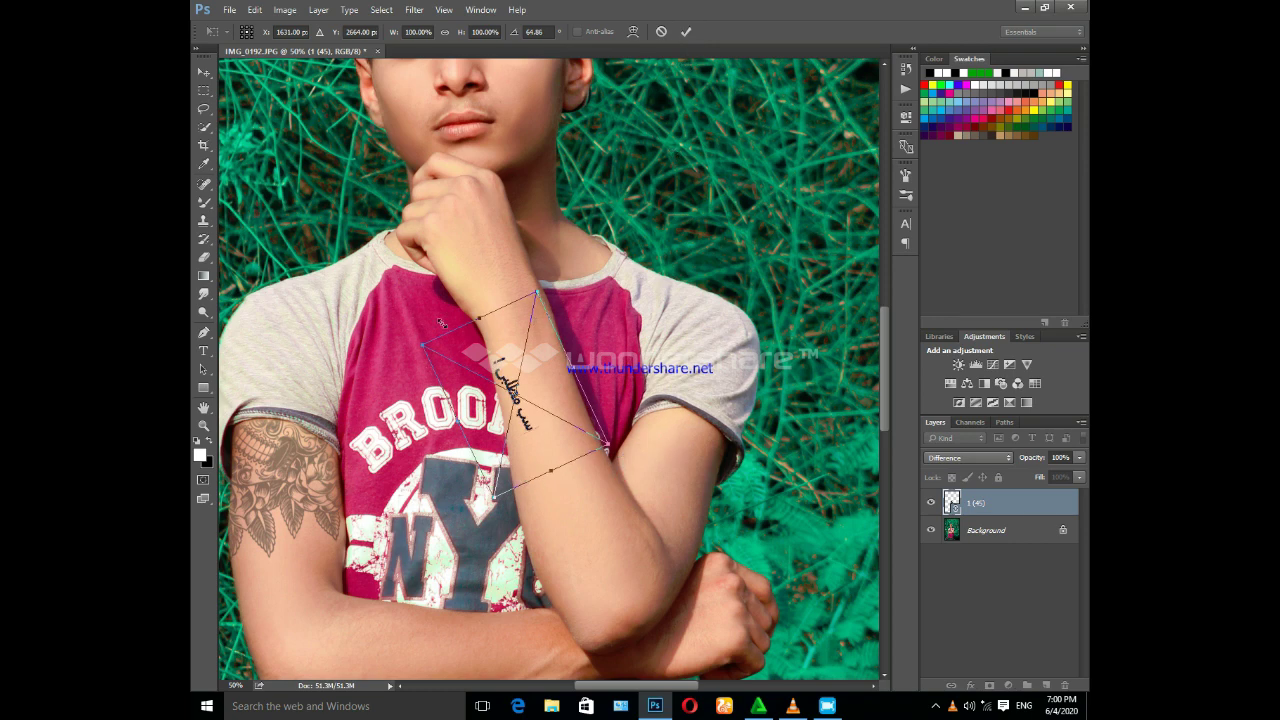
{"action": "left_click_drag", "start_coordinate": [424, 328], "coordinate": [416, 335]}
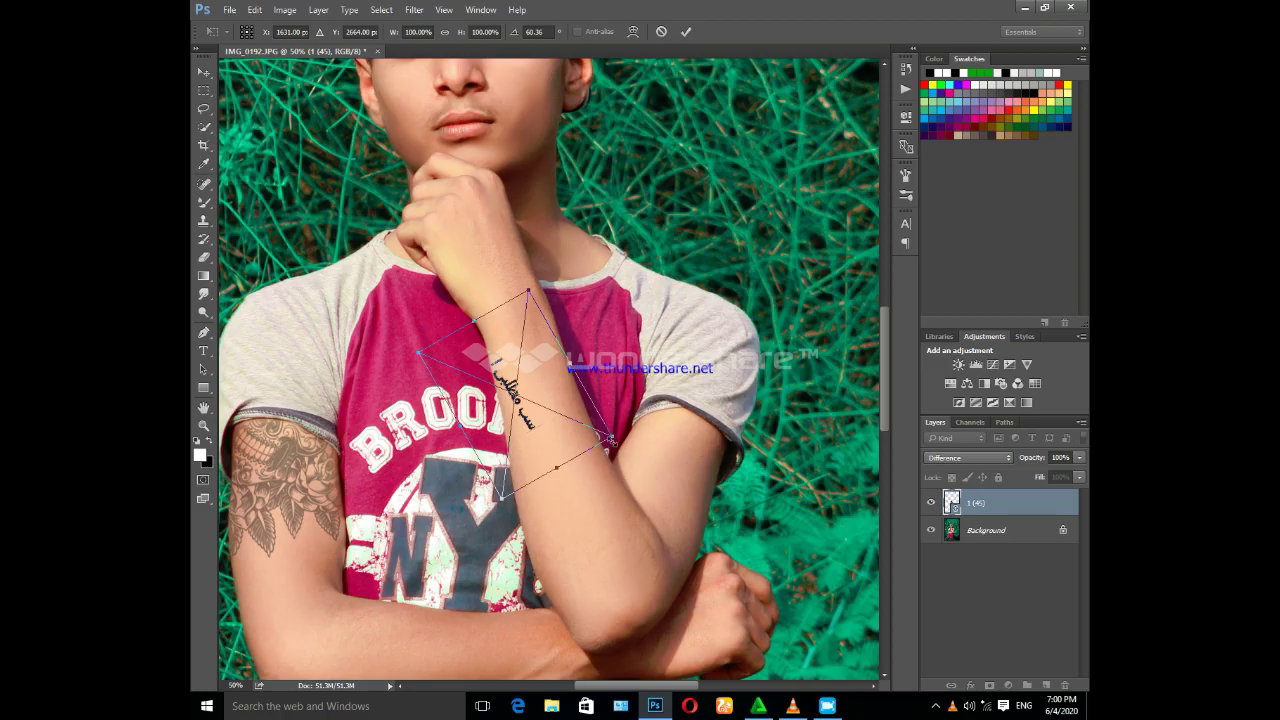
Warp the script's corners and edges so it curves along the forearm.
{"action": "left_click", "coordinate": [633, 31]}
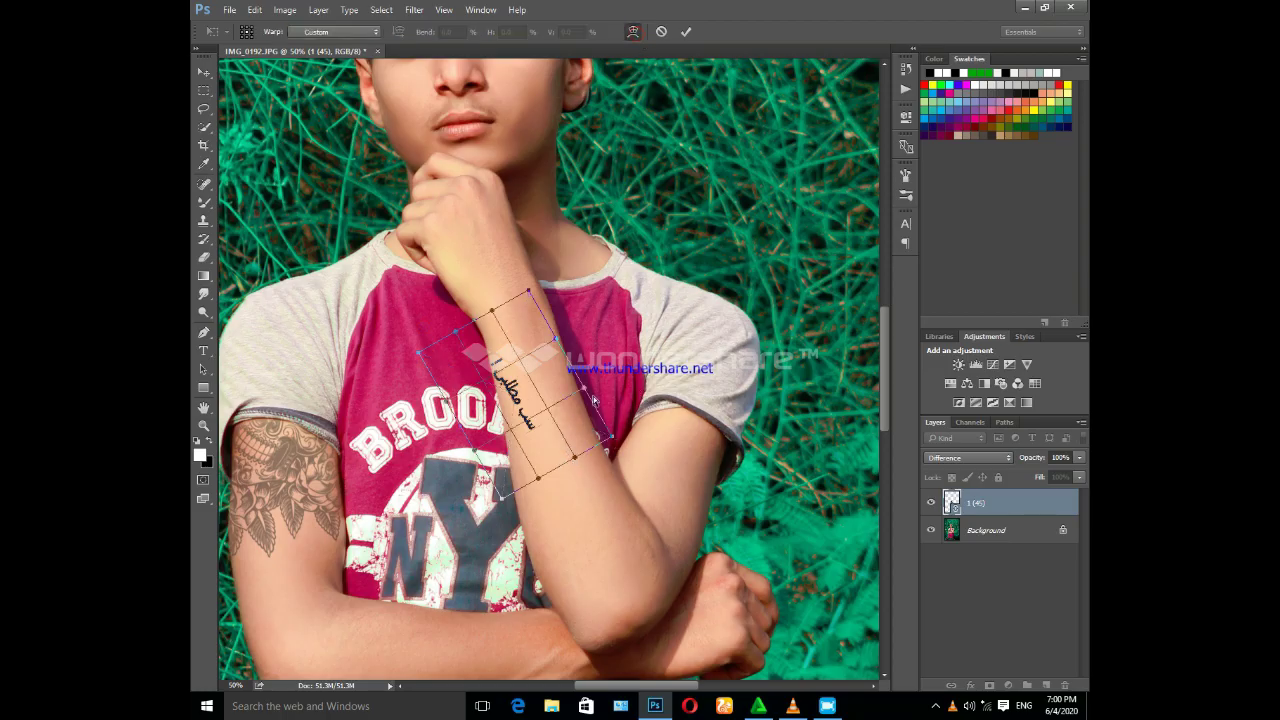
{"action": "left_click_drag", "start_coordinate": [612, 441], "coordinate": [580, 426]}
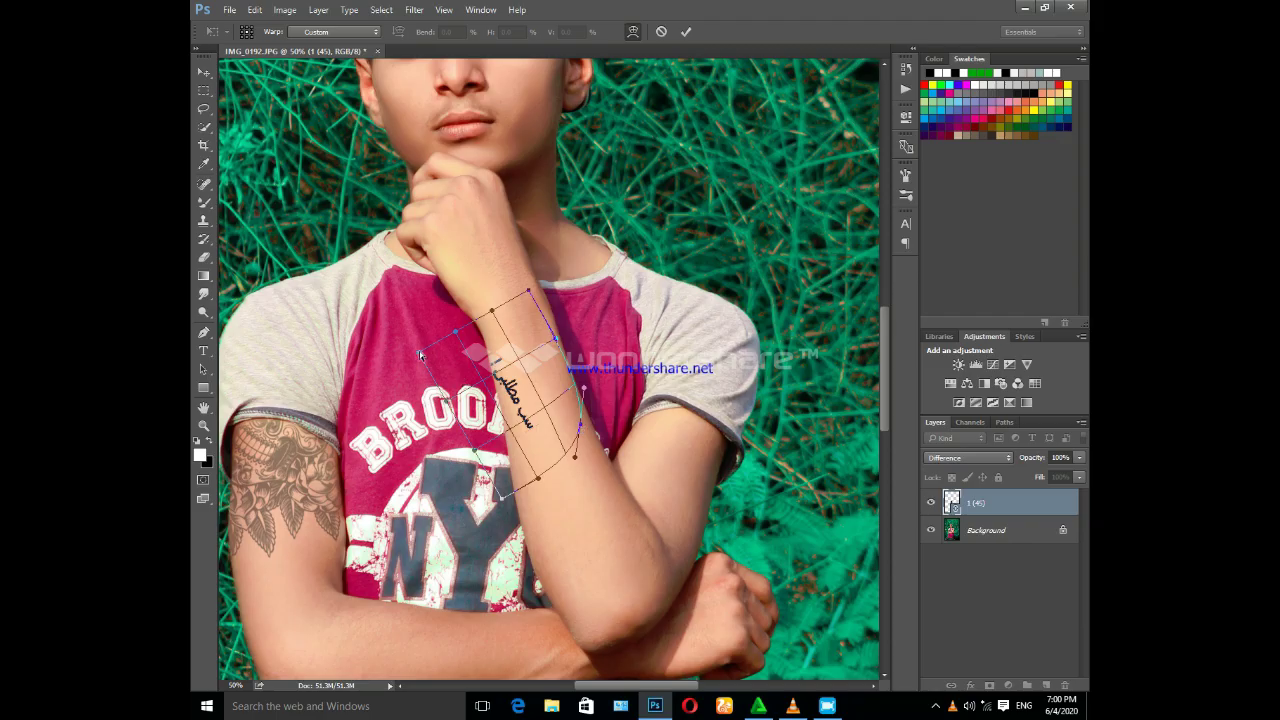
{"action": "left_click_drag", "start_coordinate": [420, 352], "coordinate": [424, 378]}
{"action": "left_click_drag", "start_coordinate": [555, 341], "coordinate": [548, 365]}
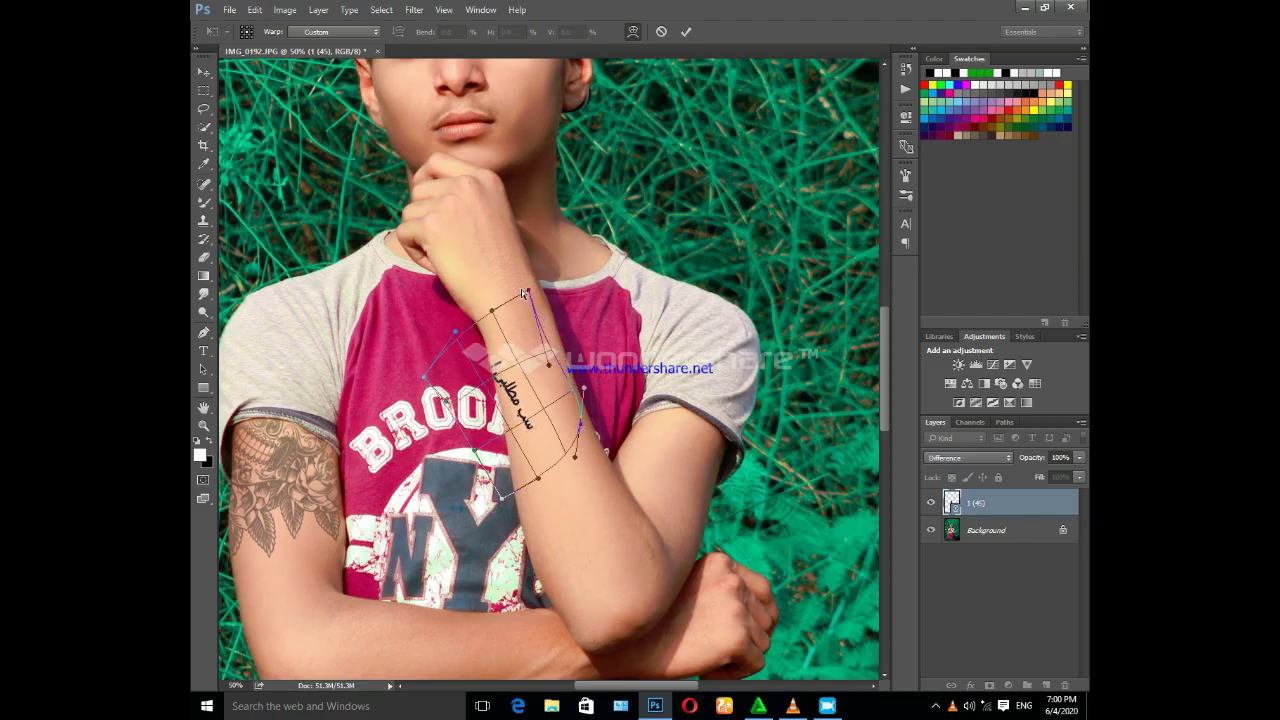
{"action": "left_click_drag", "start_coordinate": [529, 296], "coordinate": [528, 331]}
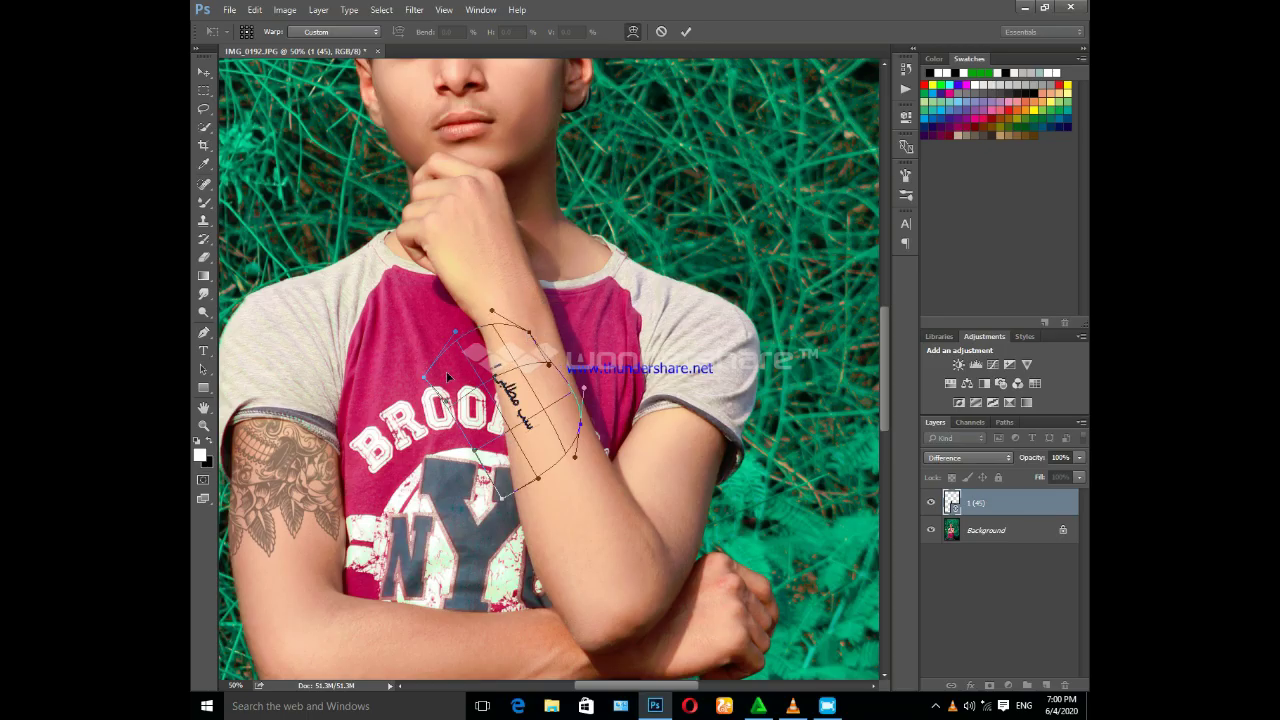
{"action": "left_click_drag", "start_coordinate": [433, 381], "coordinate": [497, 390]}
{"action": "left_click", "coordinate": [684, 32]}
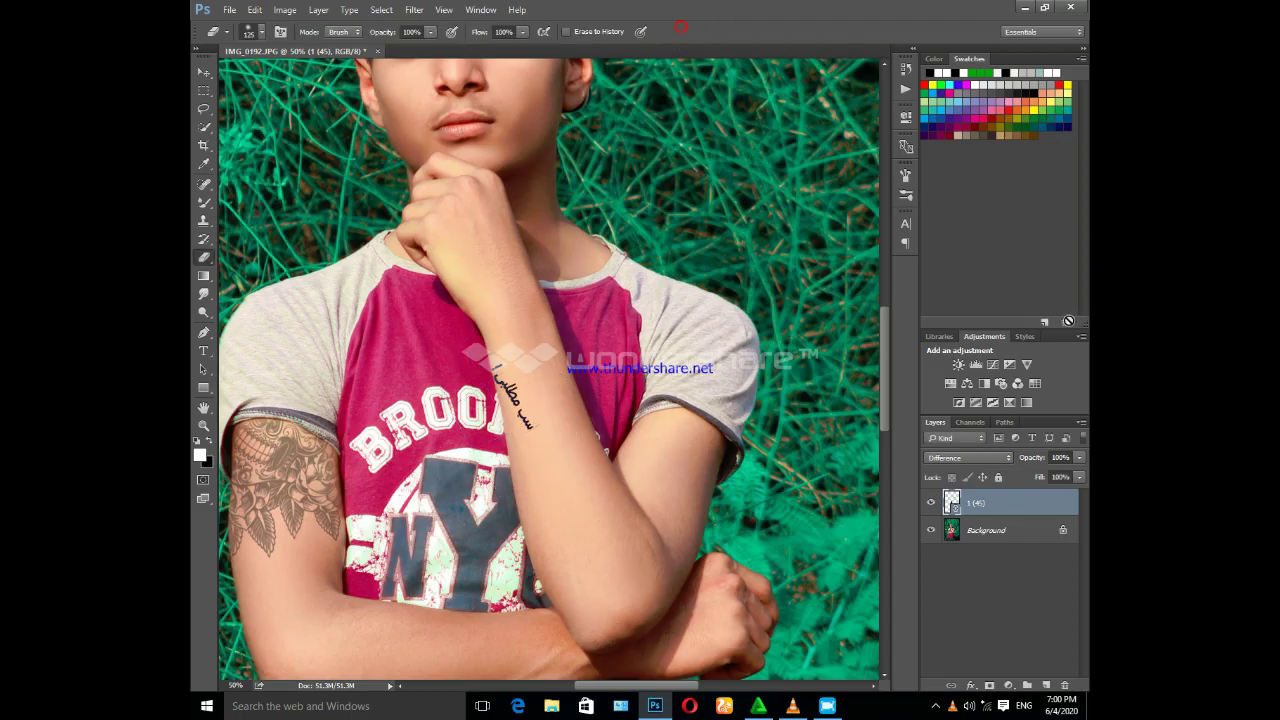
Lower the forearm script layer's opacity to 50%.
{"action": "key", "text": "ctrl+minus"}
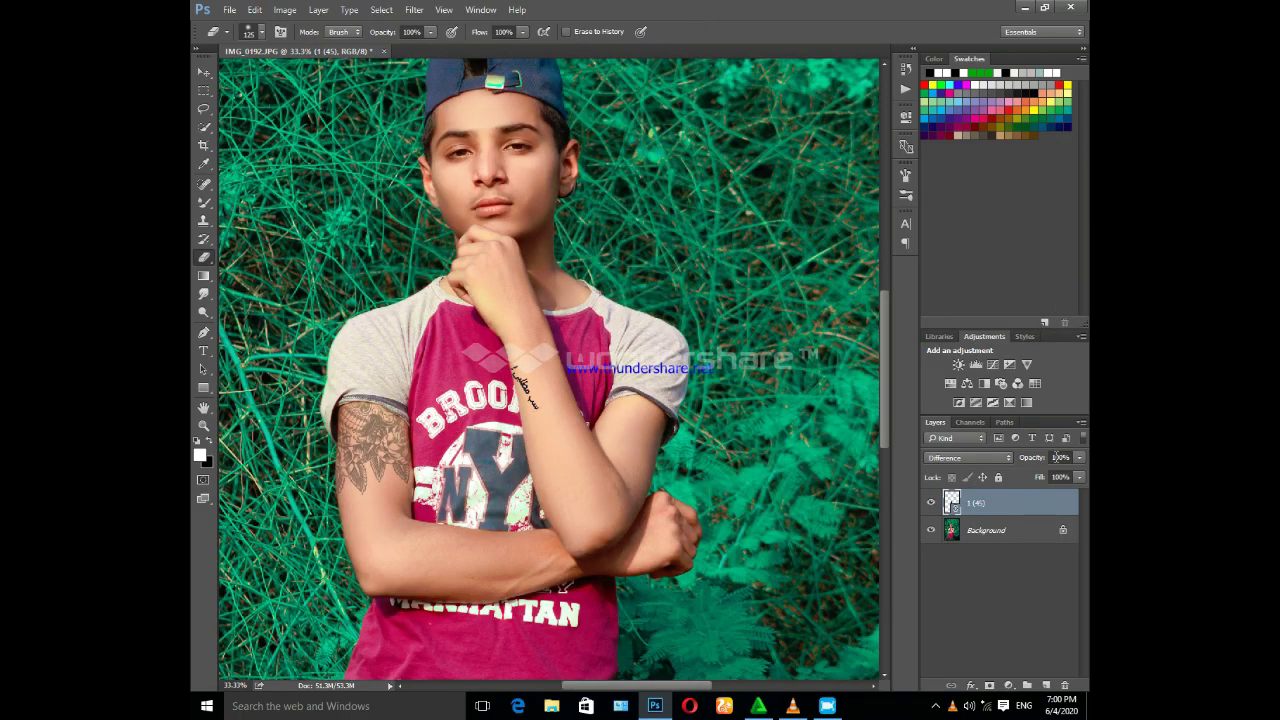
{"action": "left_click", "coordinate": [1080, 457]}
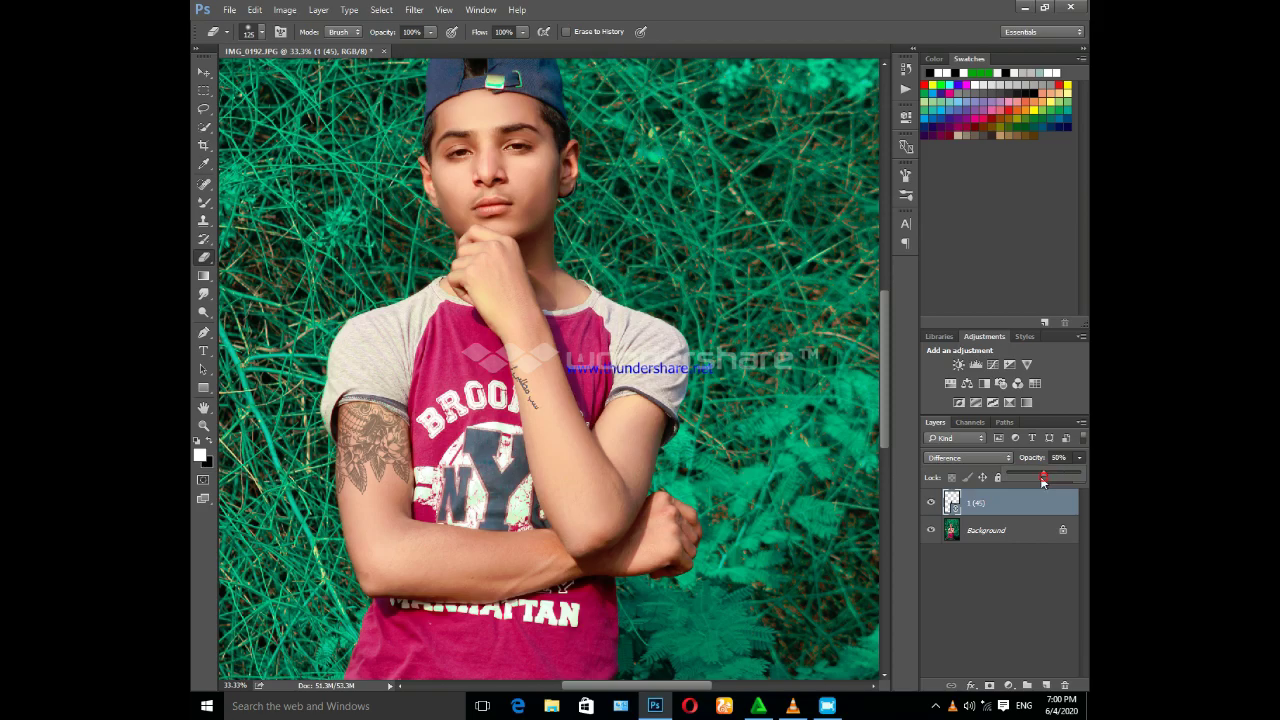
{"action": "left_click_drag", "start_coordinate": [1043, 476], "coordinate": [1040, 486]}
Soften the script with a small-radius Gaussian Blur.
{"action": "left_click", "coordinate": [415, 10]}
{"action": "mouse_move", "coordinate": [421, 165]}
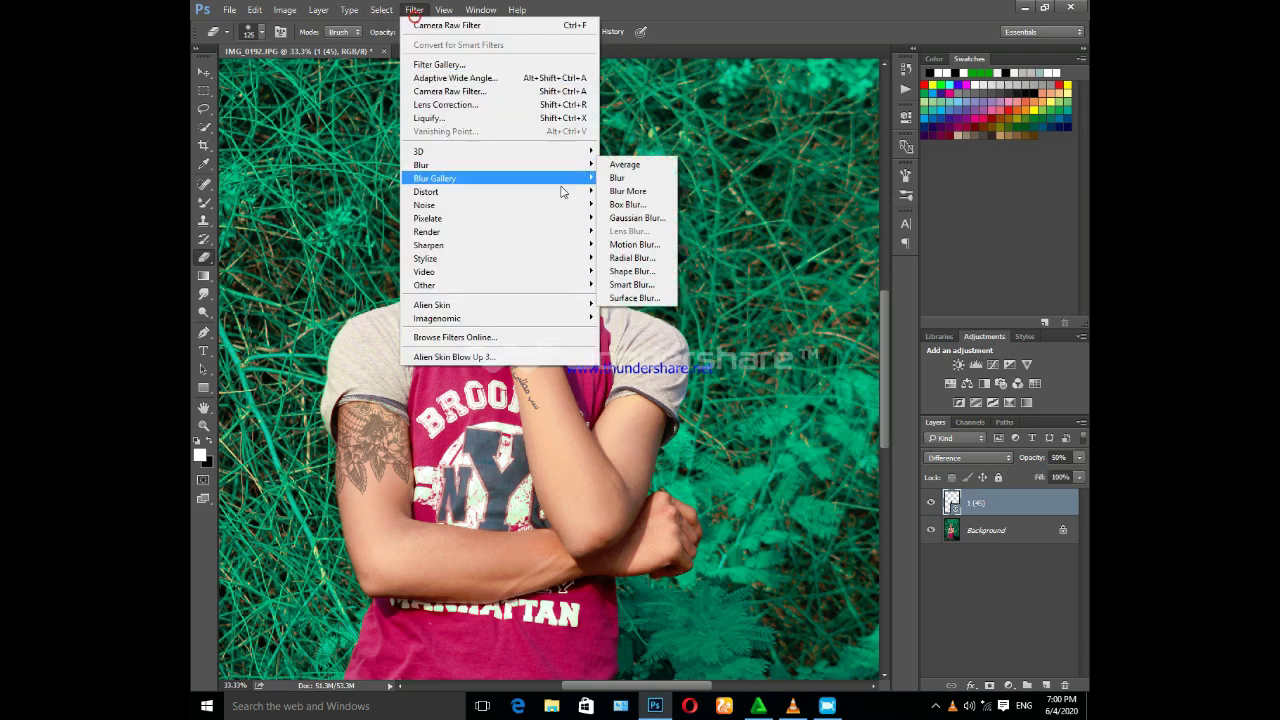
{"action": "left_click", "coordinate": [630, 219]}
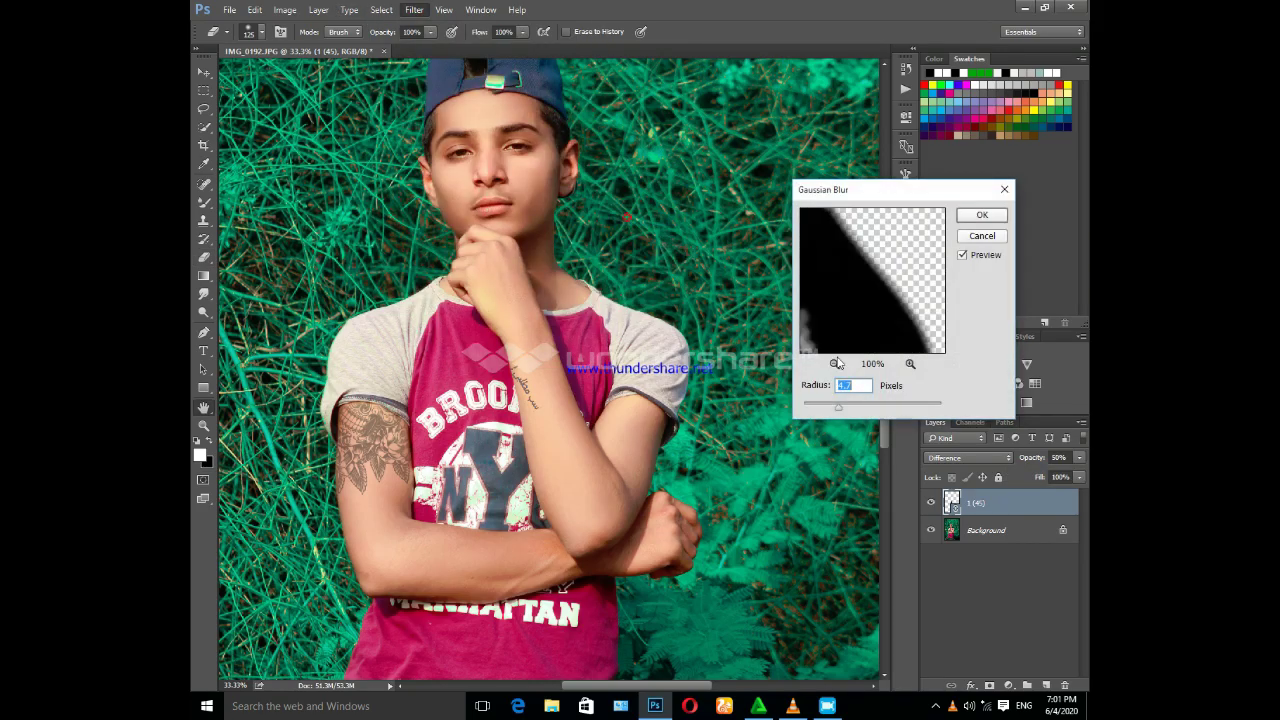
{"action": "left_click", "coordinate": [811, 405]}
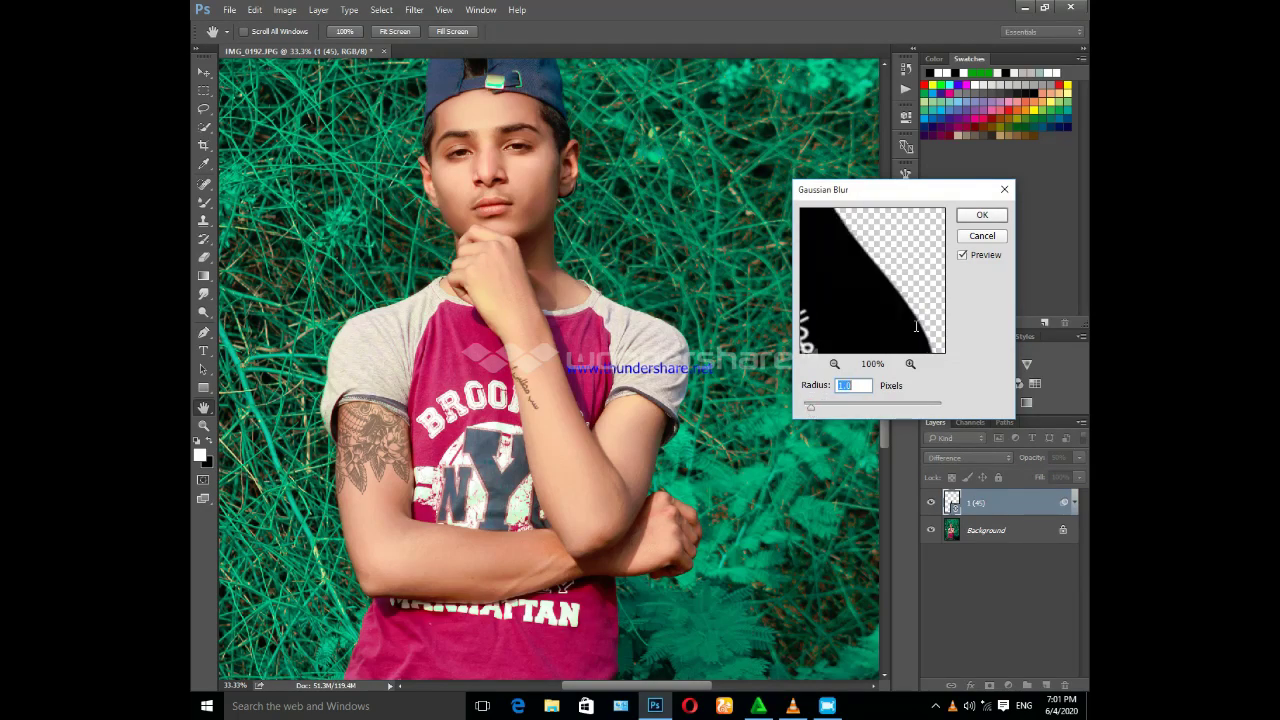
{"action": "left_click", "coordinate": [966, 214]}
Merge the script layer into the Background layer.
{"action": "key", "text": "e"}
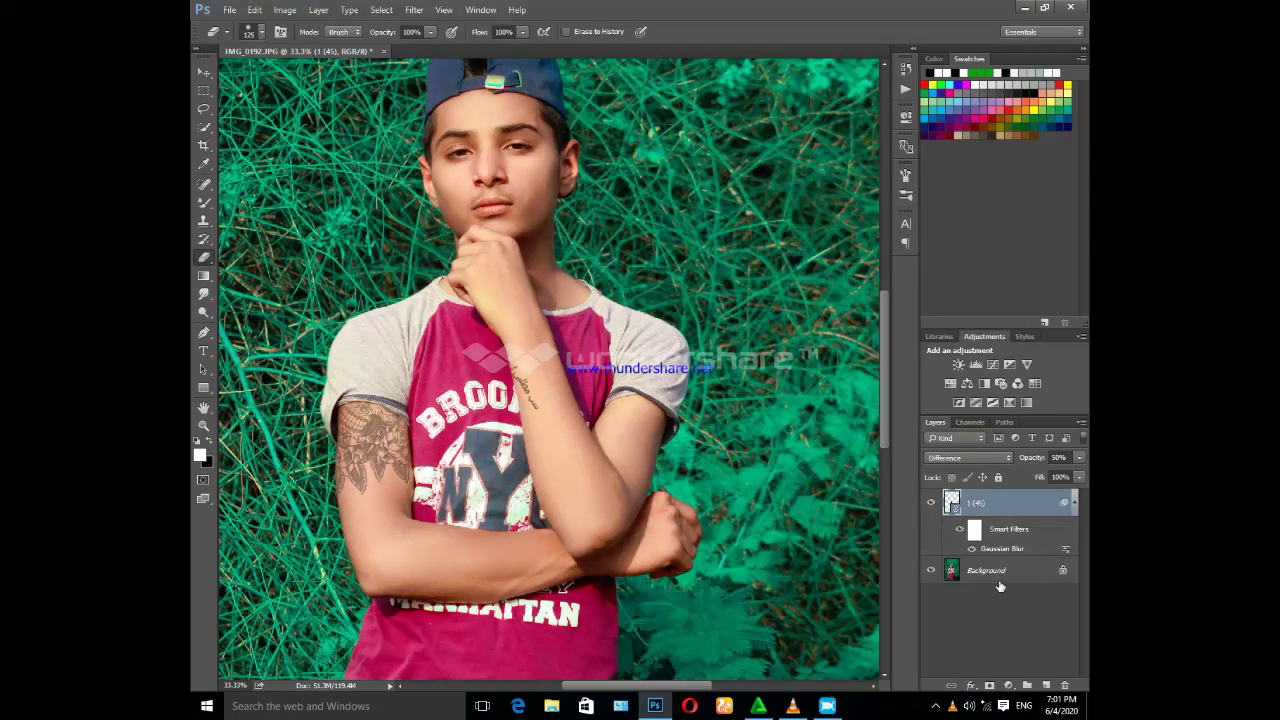
{"action": "left_click", "coordinate": [992, 574]}
{"action": "key", "text": "ctrl+shift+e"}
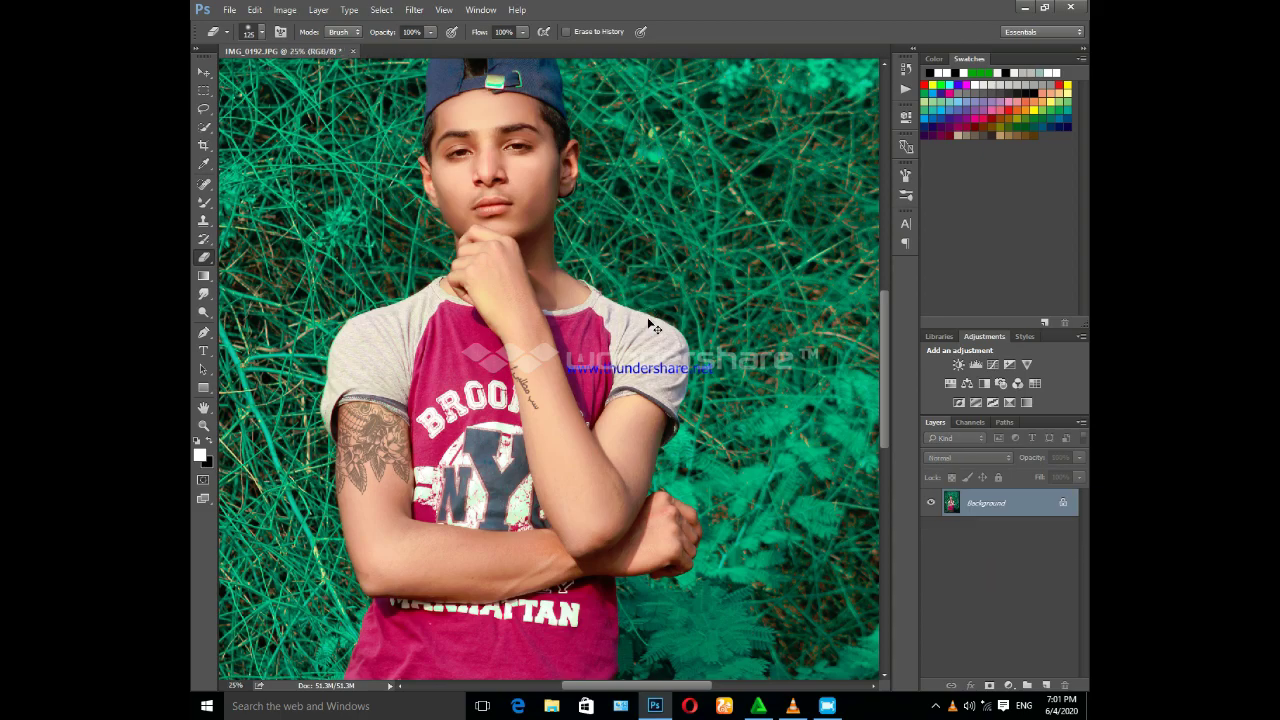
{"action": "key", "text": "ctrl+minus"}
{"action": "key", "text": "ctrl+minus"}
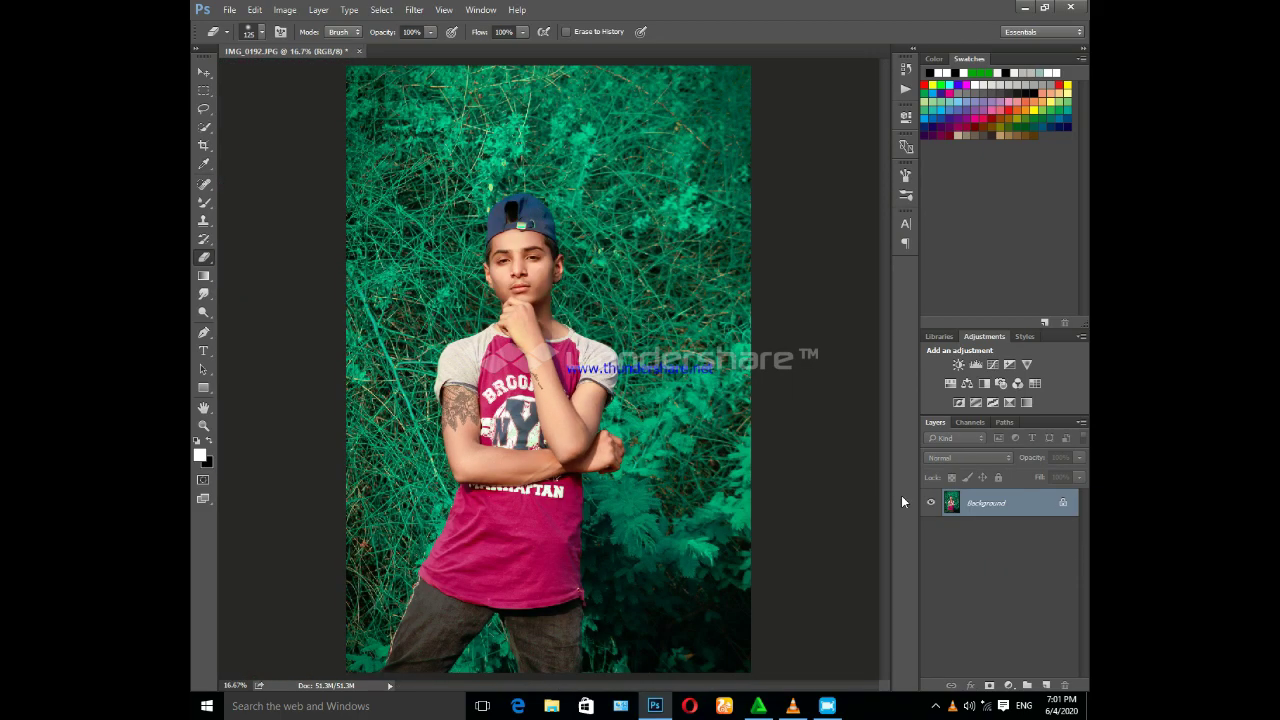
Place the linked APNA TIME AAYEGA image near the photo's top-left.
{"action": "left_click", "coordinate": [229, 9]}
{"action": "left_click", "coordinate": [290, 285]}
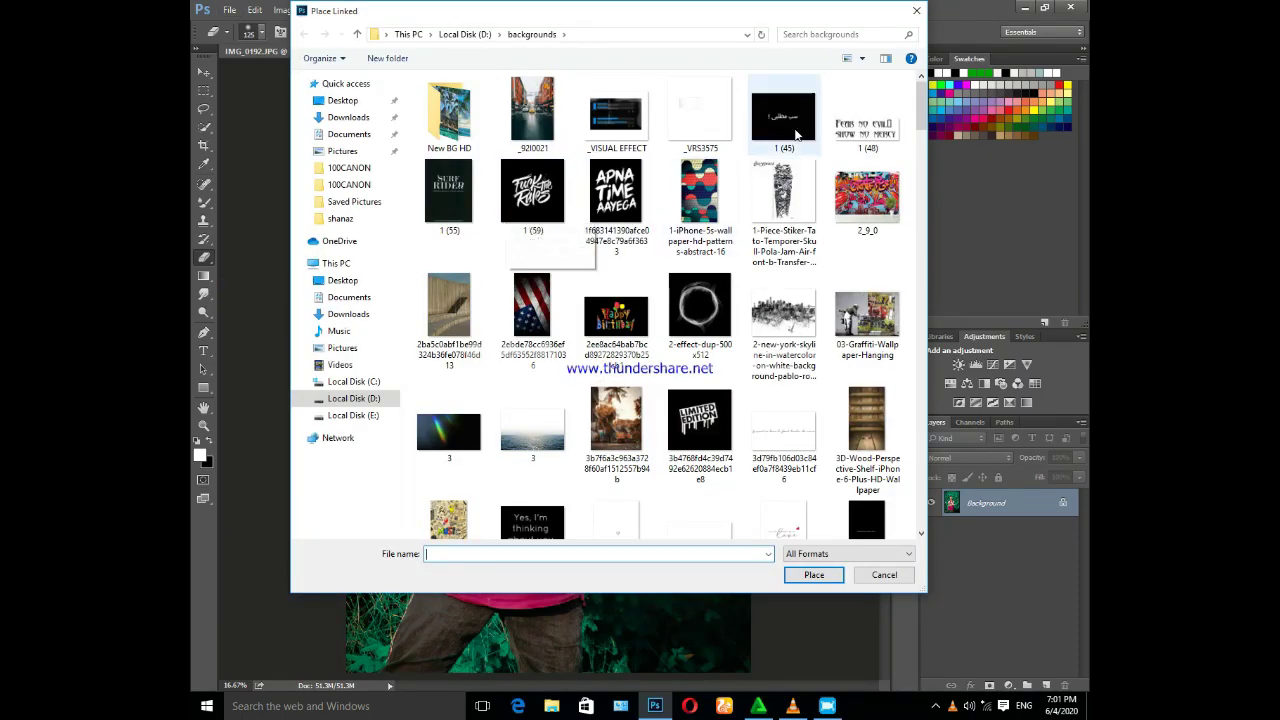
{"action": "left_click", "coordinate": [620, 210]}
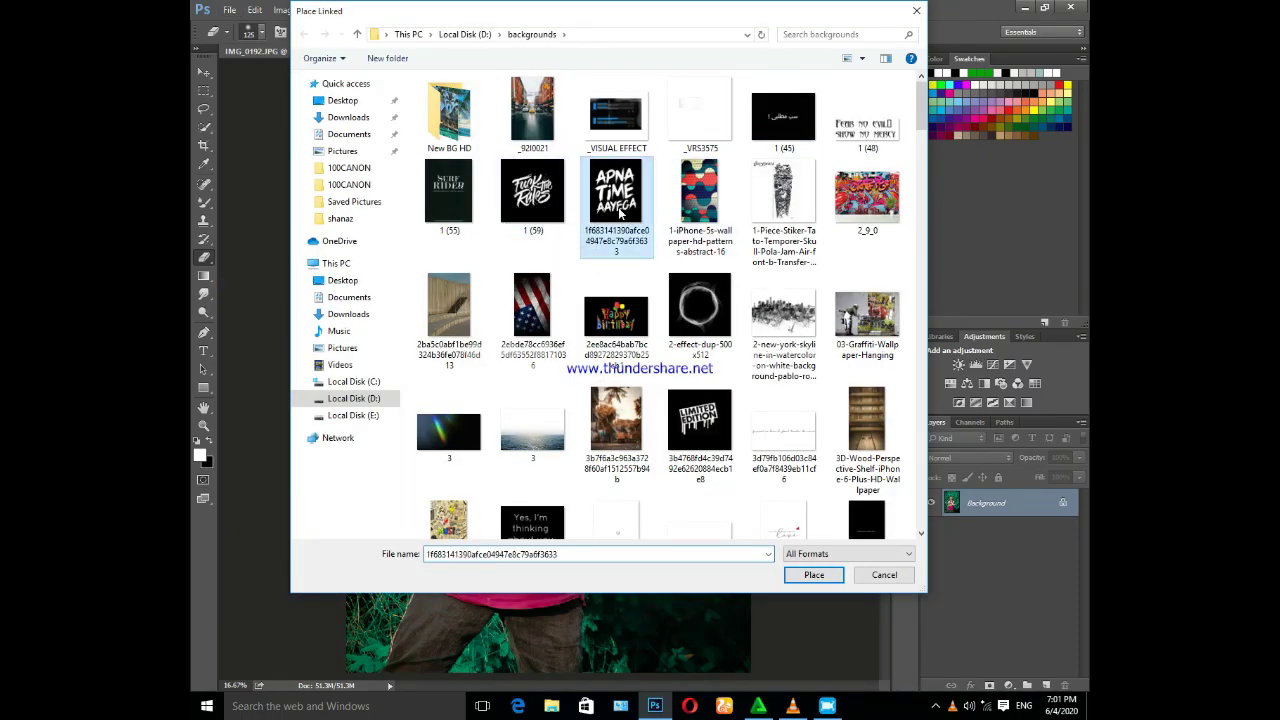
{"action": "double_click", "coordinate": [620, 210]}
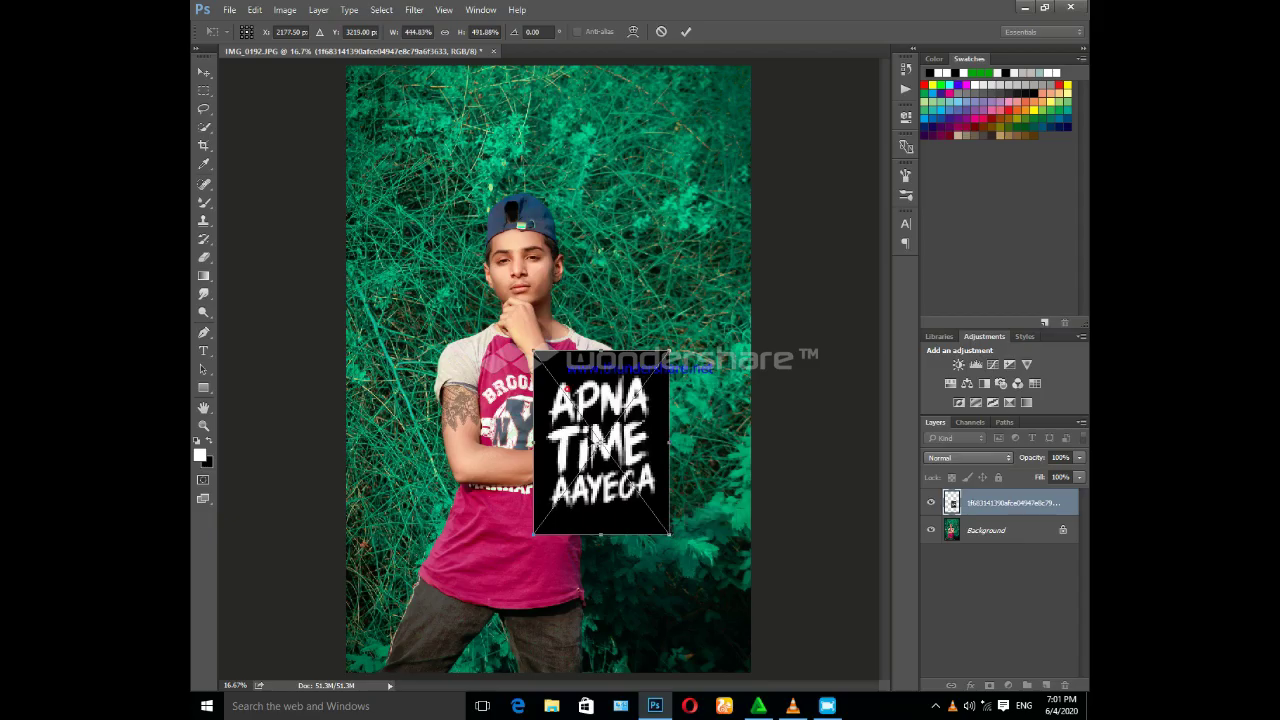
{"action": "mouse_move", "coordinate": [600, 440]}
{"action": "left_mouse_down"}
{"action": "mouse_move", "coordinate": [600, 340]}
{"action": "mouse_move", "coordinate": [406, 196]}
{"action": "mouse_move", "coordinate": [412, 208]}
{"action": "left_mouse_up"}
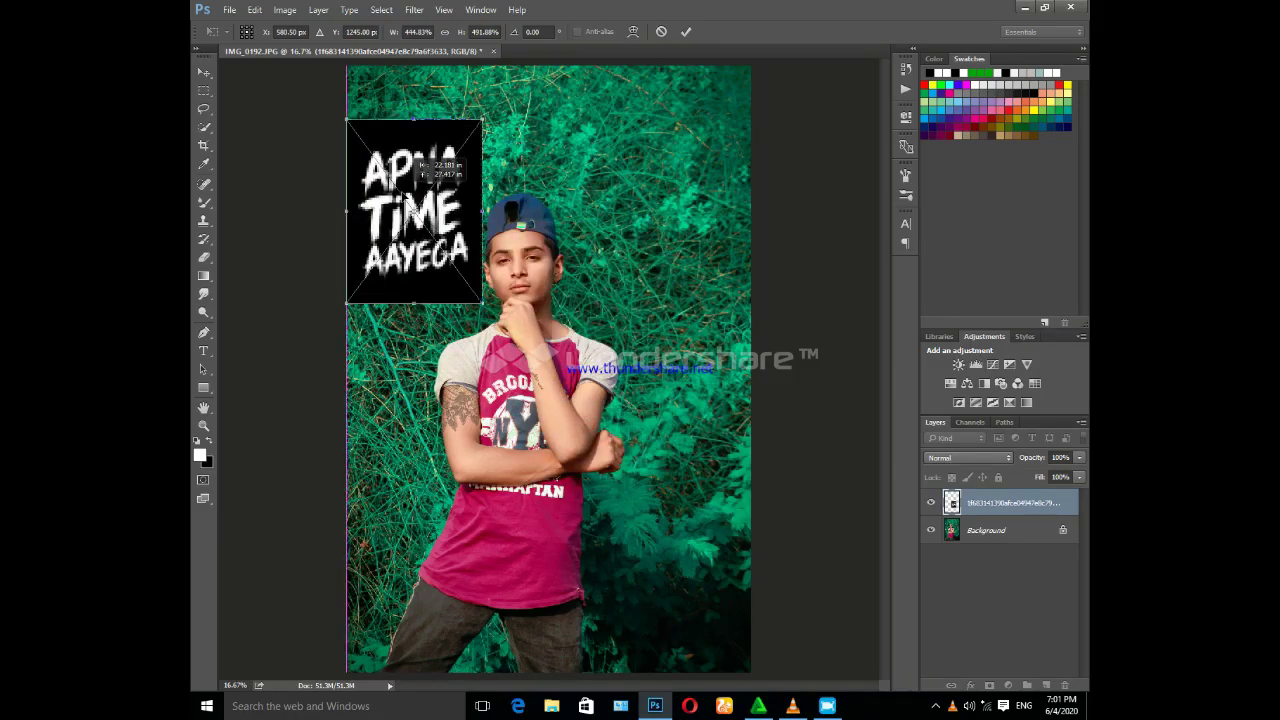
{"action": "left_click", "coordinate": [686, 31]}
Set the text layer's blend mode to Screen to drop its black background.
{"action": "left_click", "coordinate": [1008, 460]}
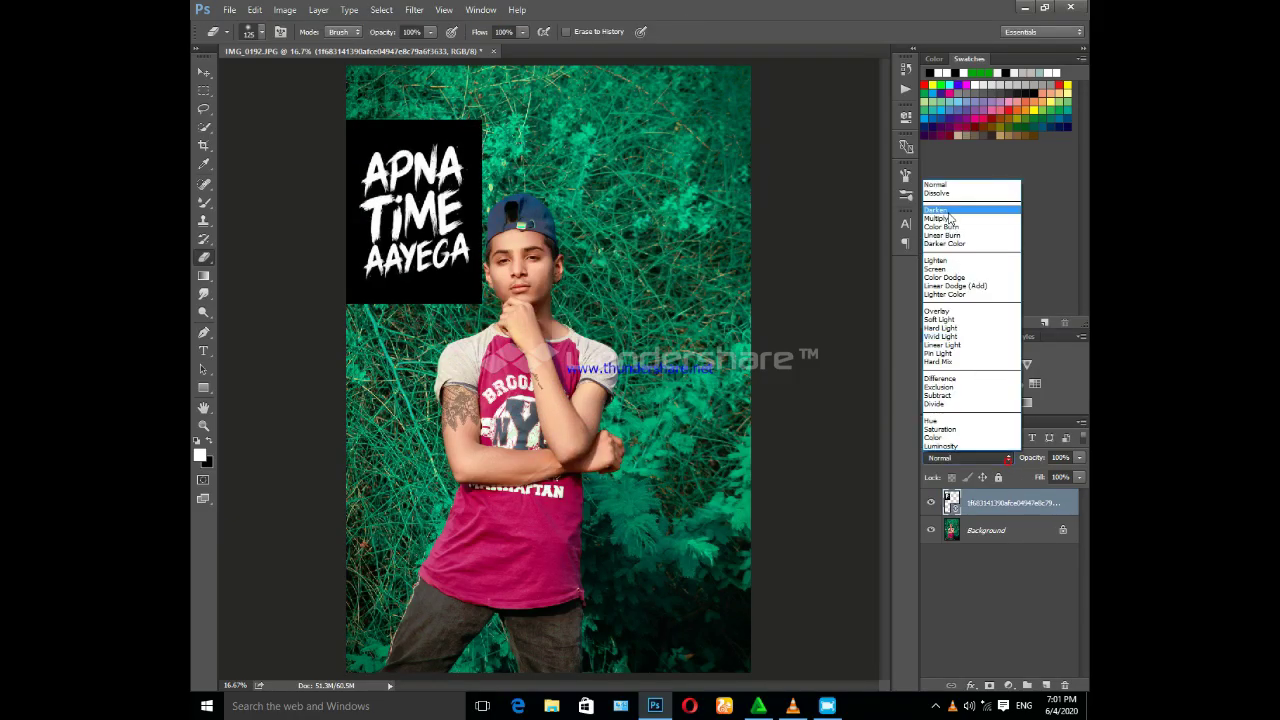
{"action": "left_click", "coordinate": [951, 222]}
{"action": "key", "text": "Down"}
{"action": "key", "text": "Down"}
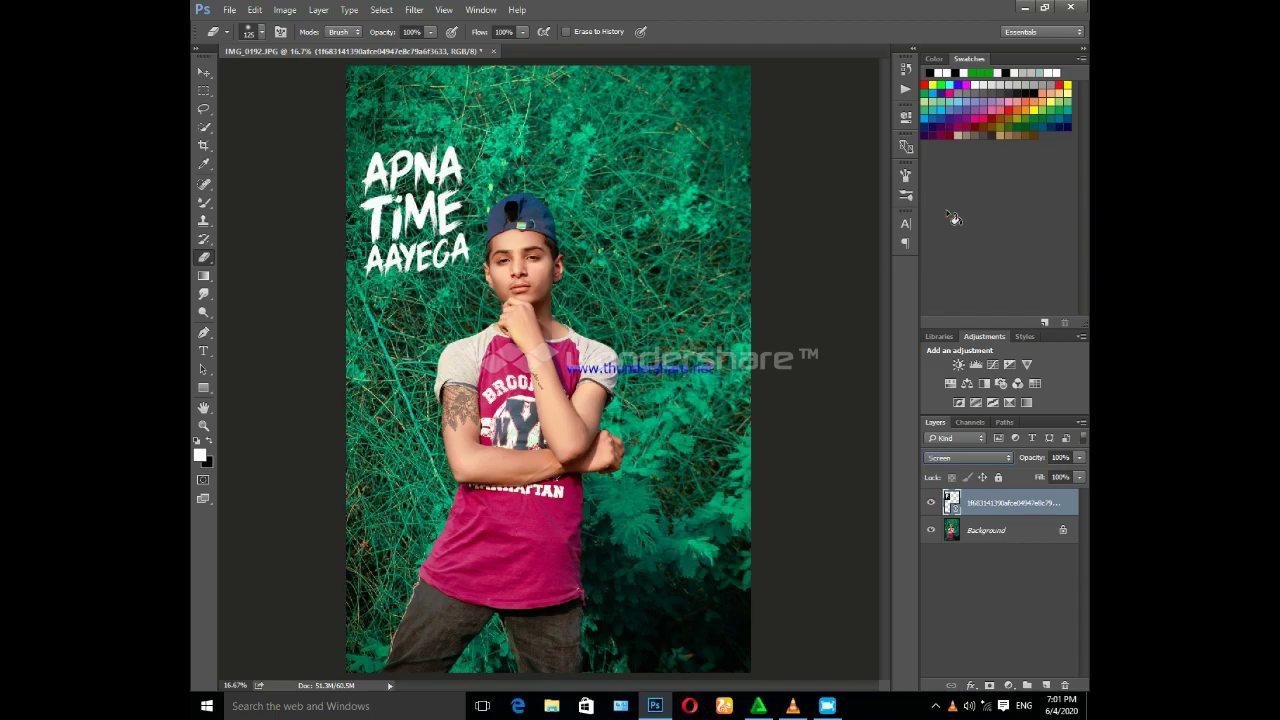
Move and shrink the APNA TIME AAYEGA text to sit above the boy's head.
{"action": "key", "text": "ctrl+t"}
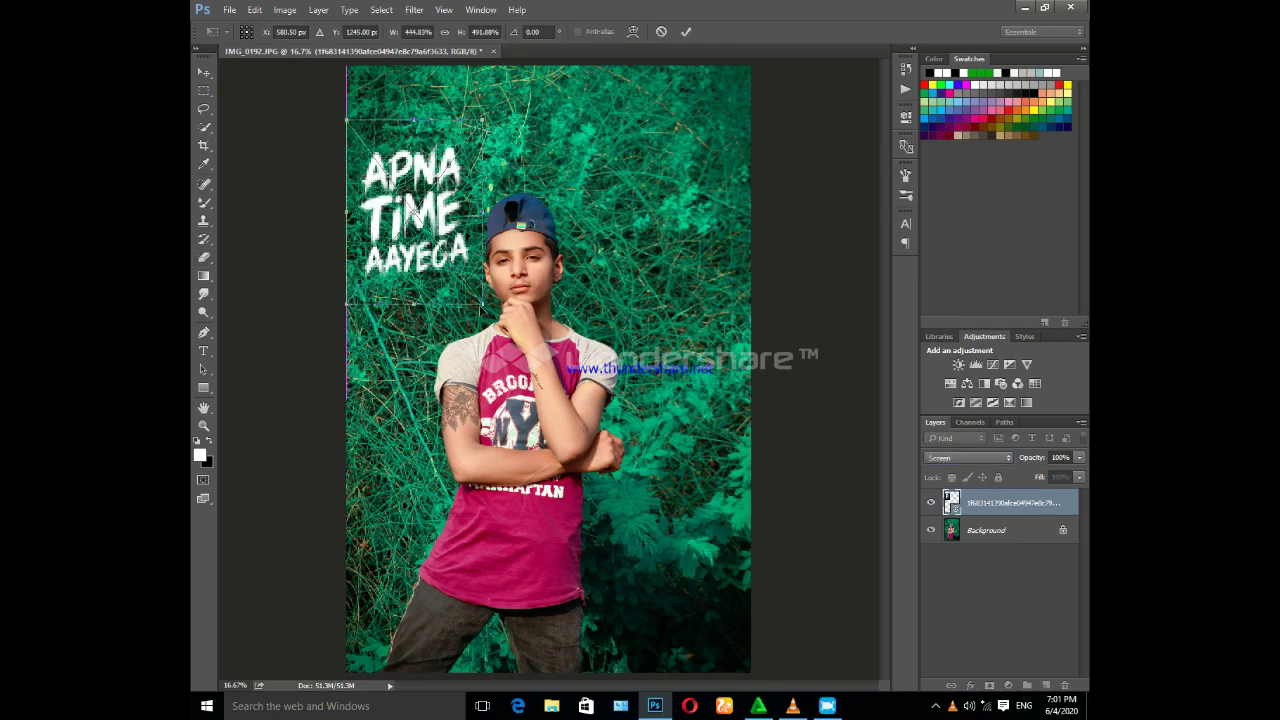
{"action": "mouse_move", "coordinate": [482, 274]}
{"action": "left_mouse_down"}
{"action": "mouse_move", "coordinate": [452, 222]}
{"action": "mouse_move", "coordinate": [553, 135]}
{"action": "left_mouse_up"}
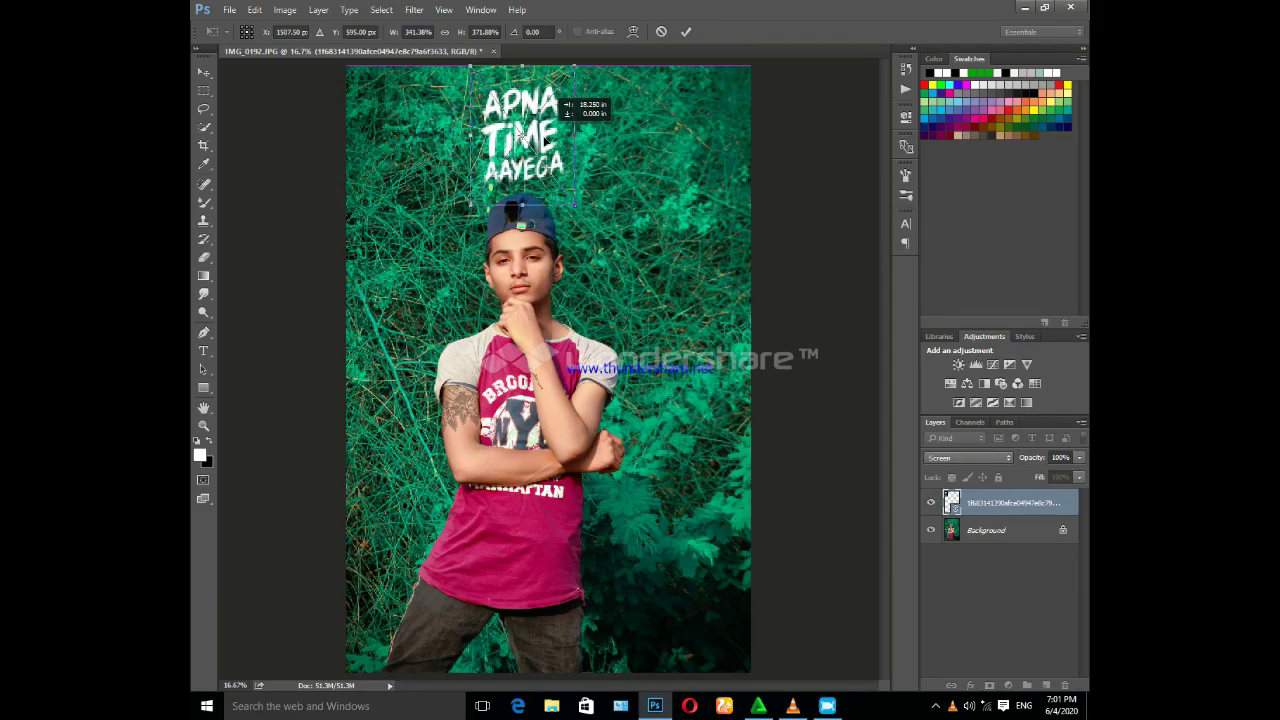
{"action": "left_click_drag", "start_coordinate": [553, 135], "coordinate": [541, 145]}
{"action": "left_click_drag", "start_coordinate": [569, 213], "coordinate": [563, 170]}
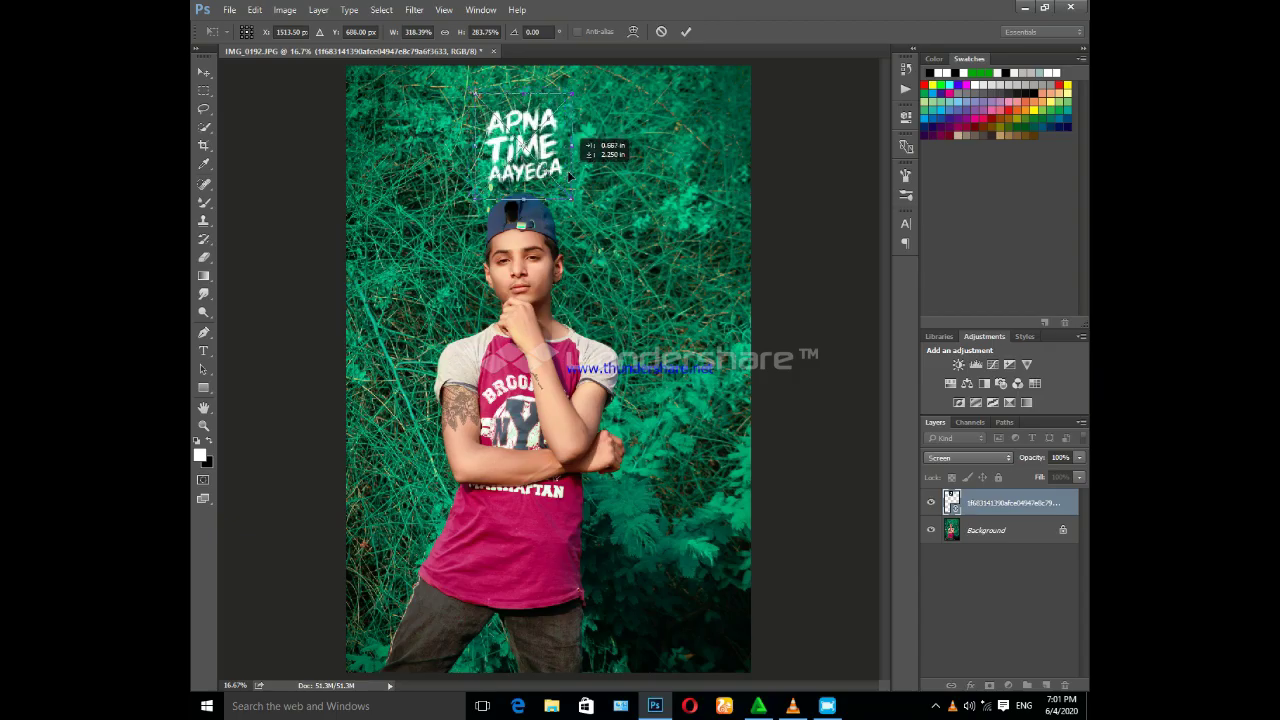
{"action": "left_click_drag", "start_coordinate": [563, 170], "coordinate": [570, 178]}
{"action": "left_click", "coordinate": [686, 32]}
{"action": "key", "text": "e"}
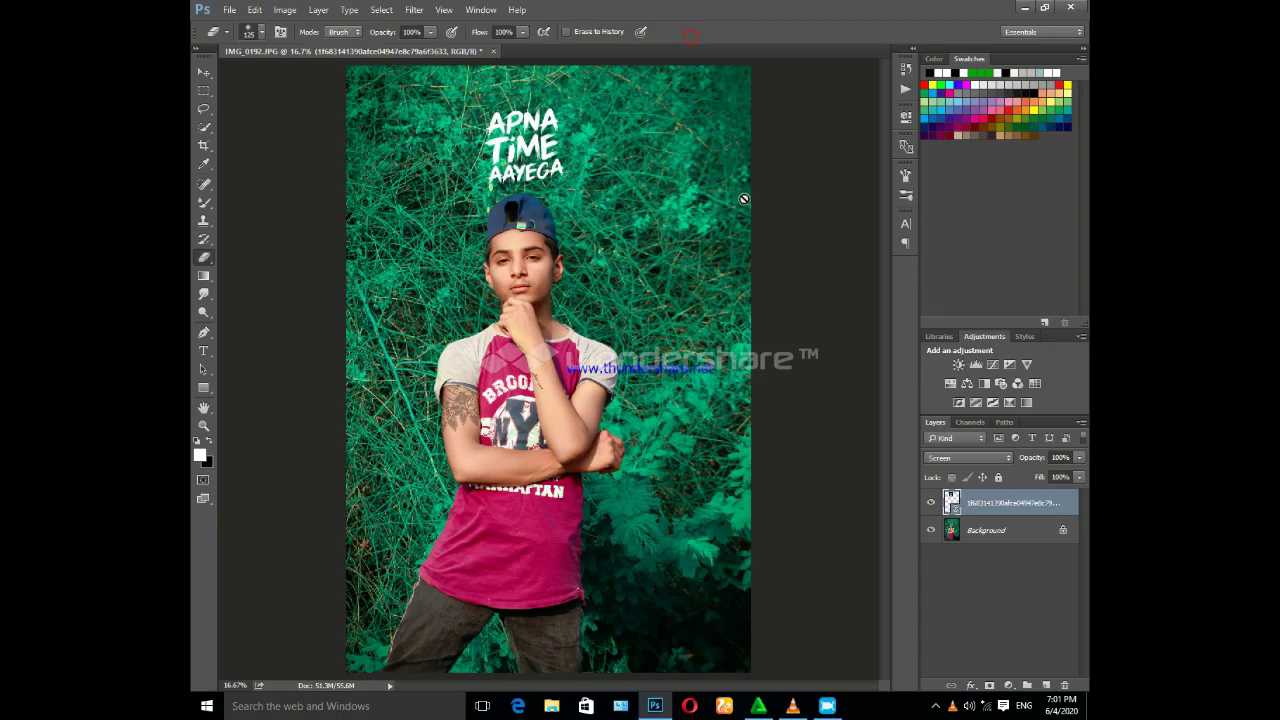
Begin placing another linked image, then cancel it.
{"action": "left_click", "coordinate": [228, 10]}
{"action": "left_click", "coordinate": [284, 289]}
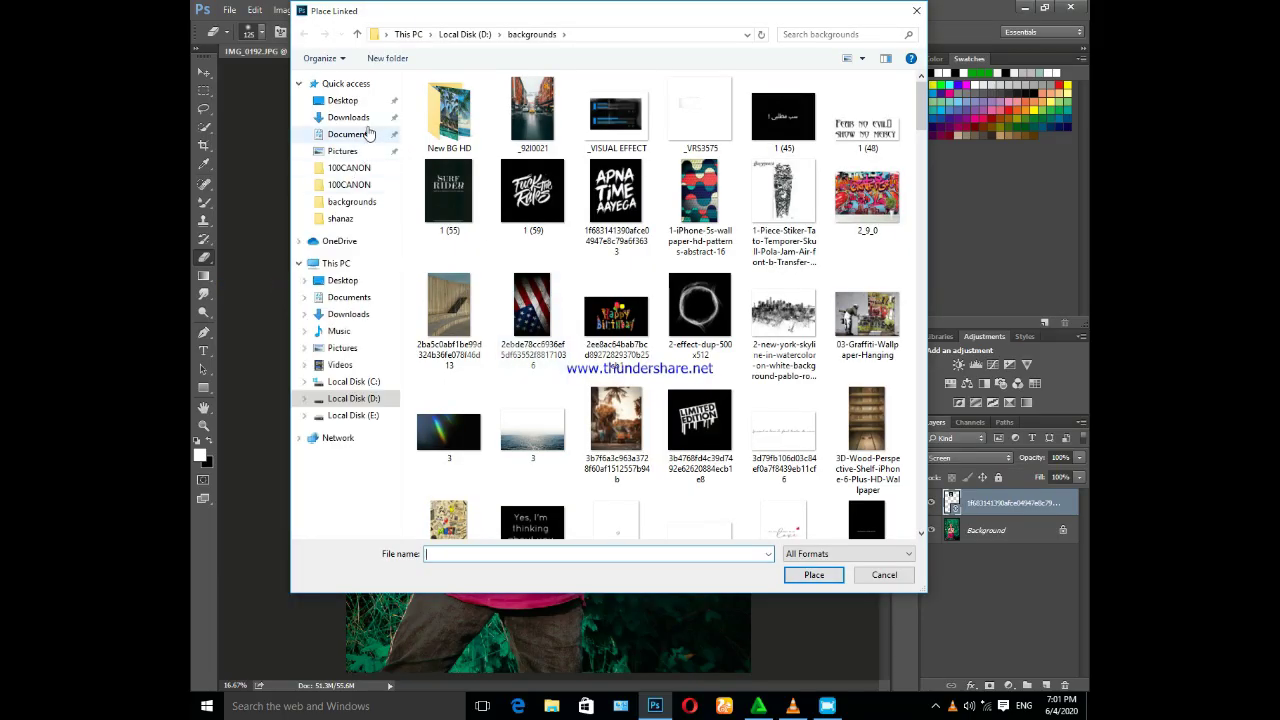
{"action": "left_click", "coordinate": [916, 10]}
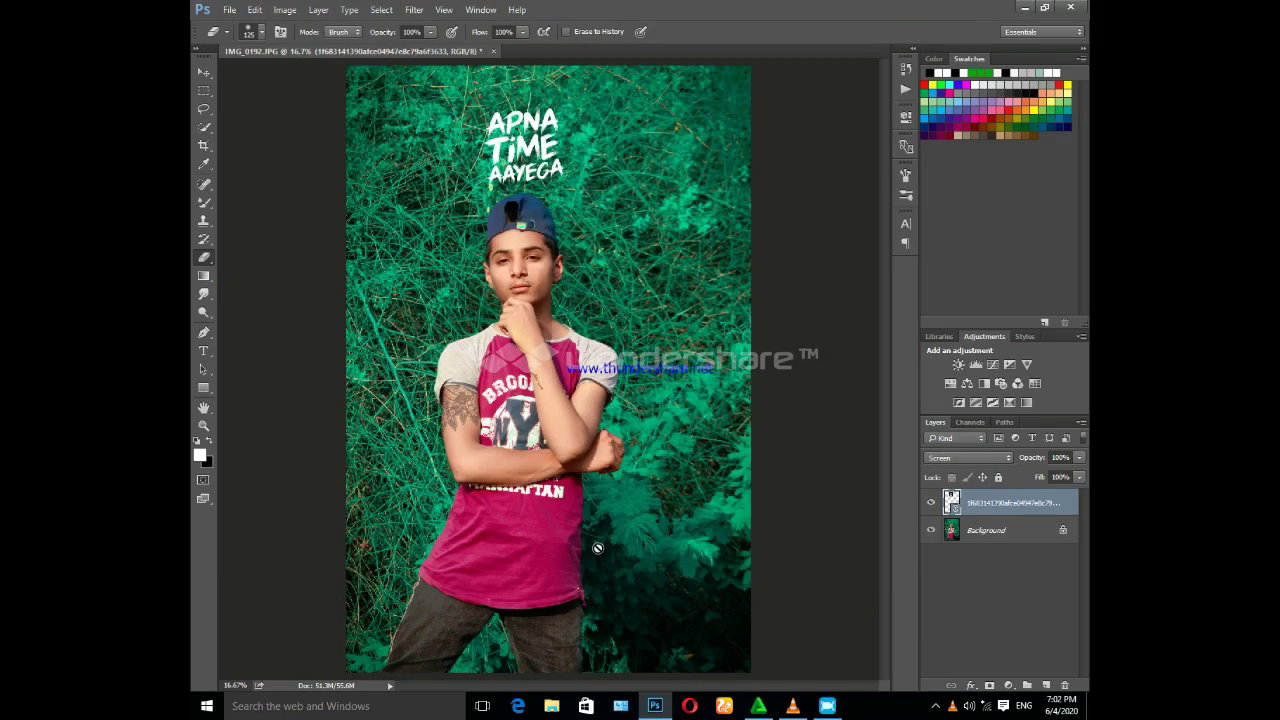